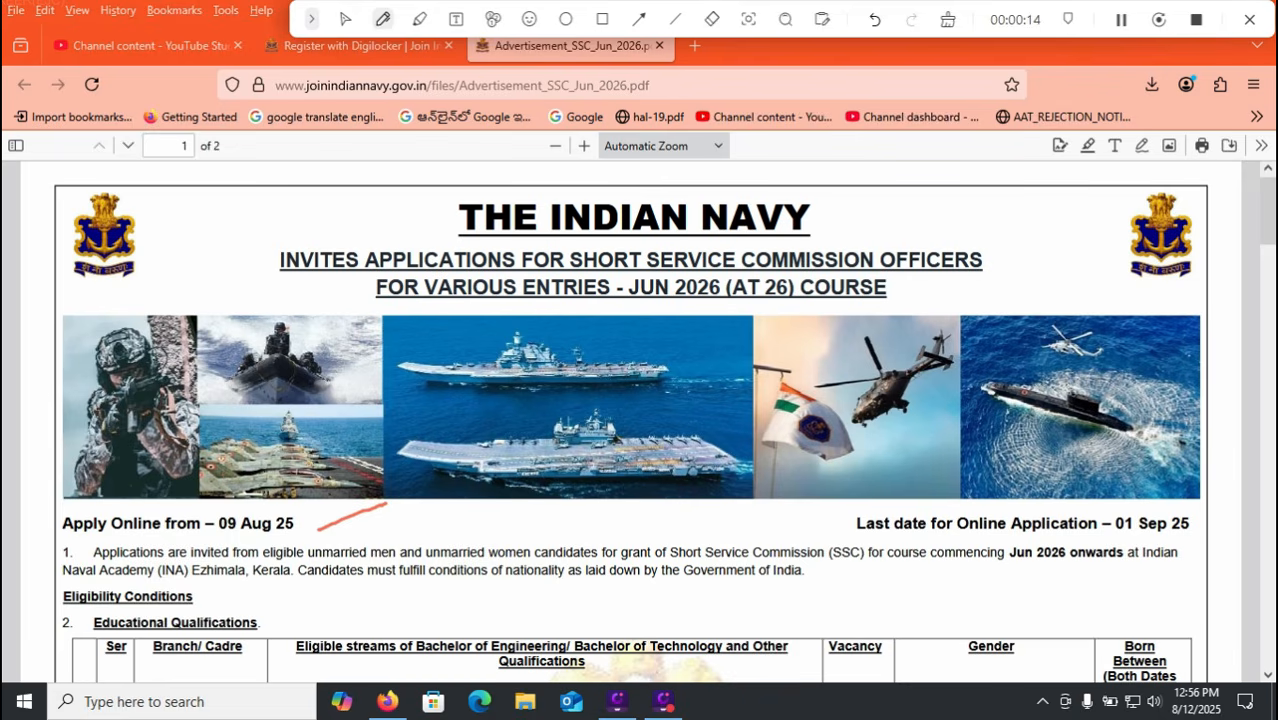
# Underline the 01 Sep 25 last application date in the advertisement PDF.
pyautogui.moveTo(1116, 537); pyautogui.dragTo(1218, 551)
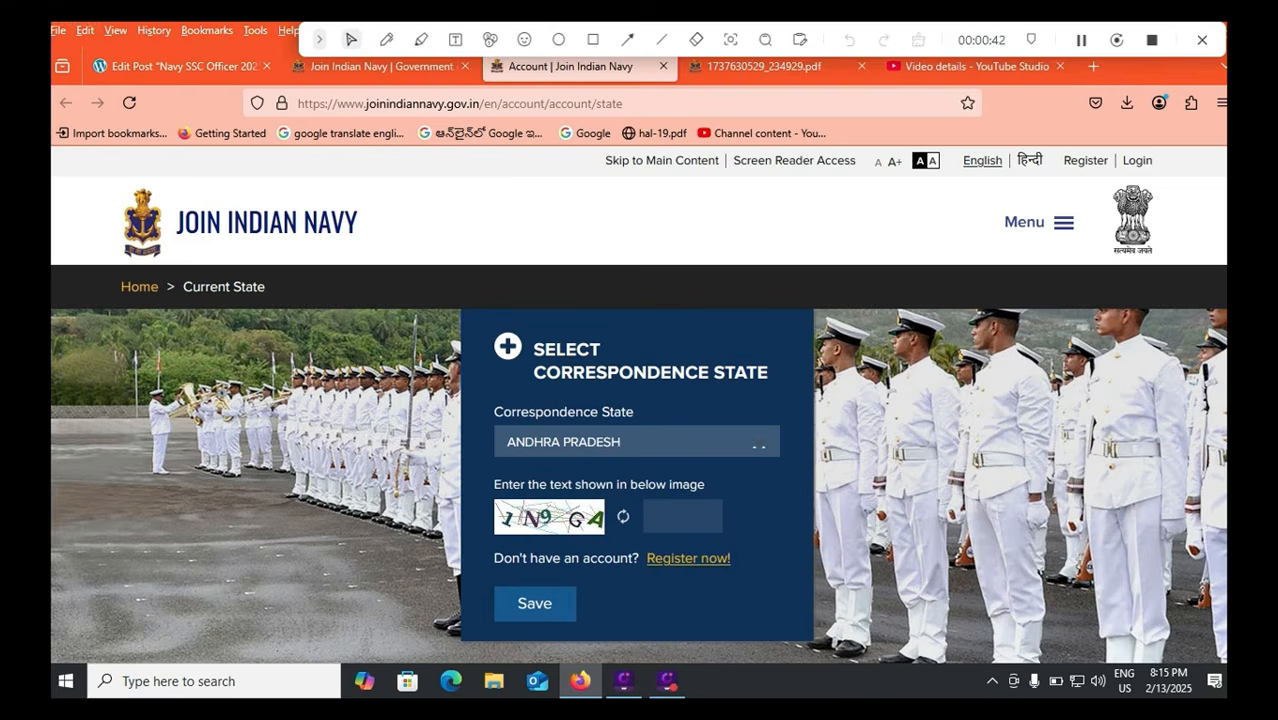
# Choose ANDHRA PRADESH from the Correspondence State list.
pyautogui.click(756, 442)
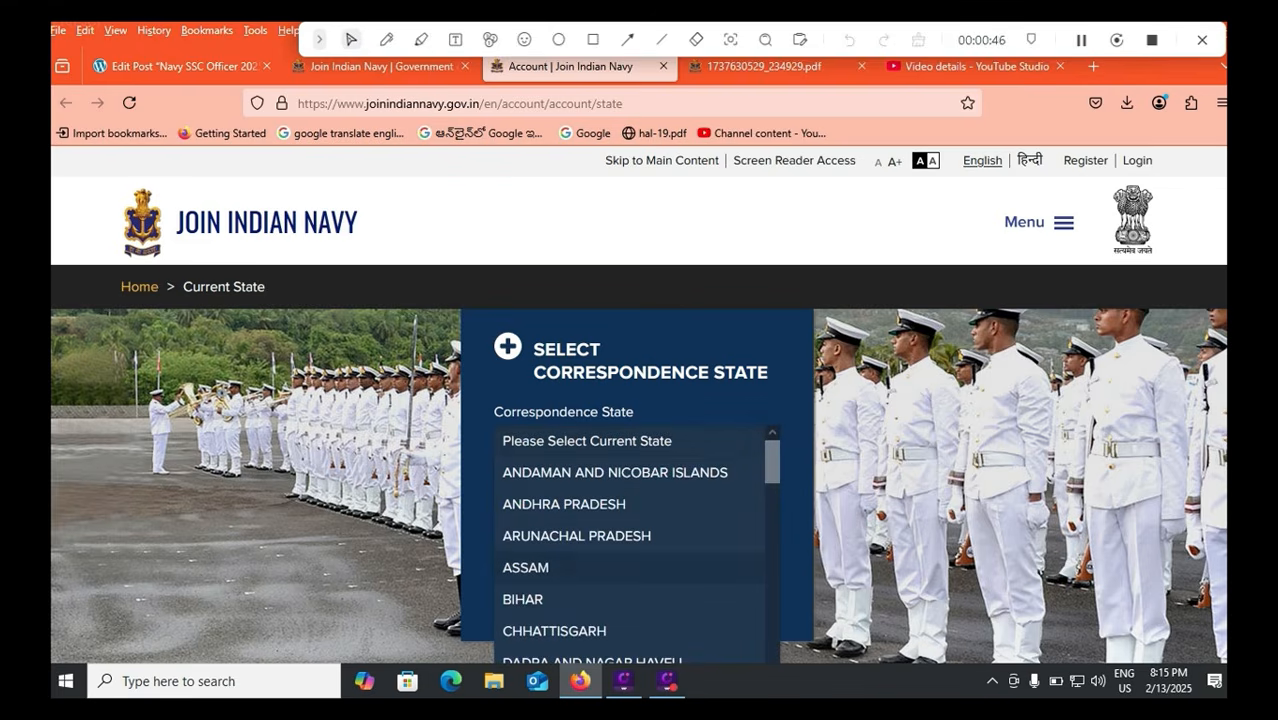
pyautogui.click(564, 504)
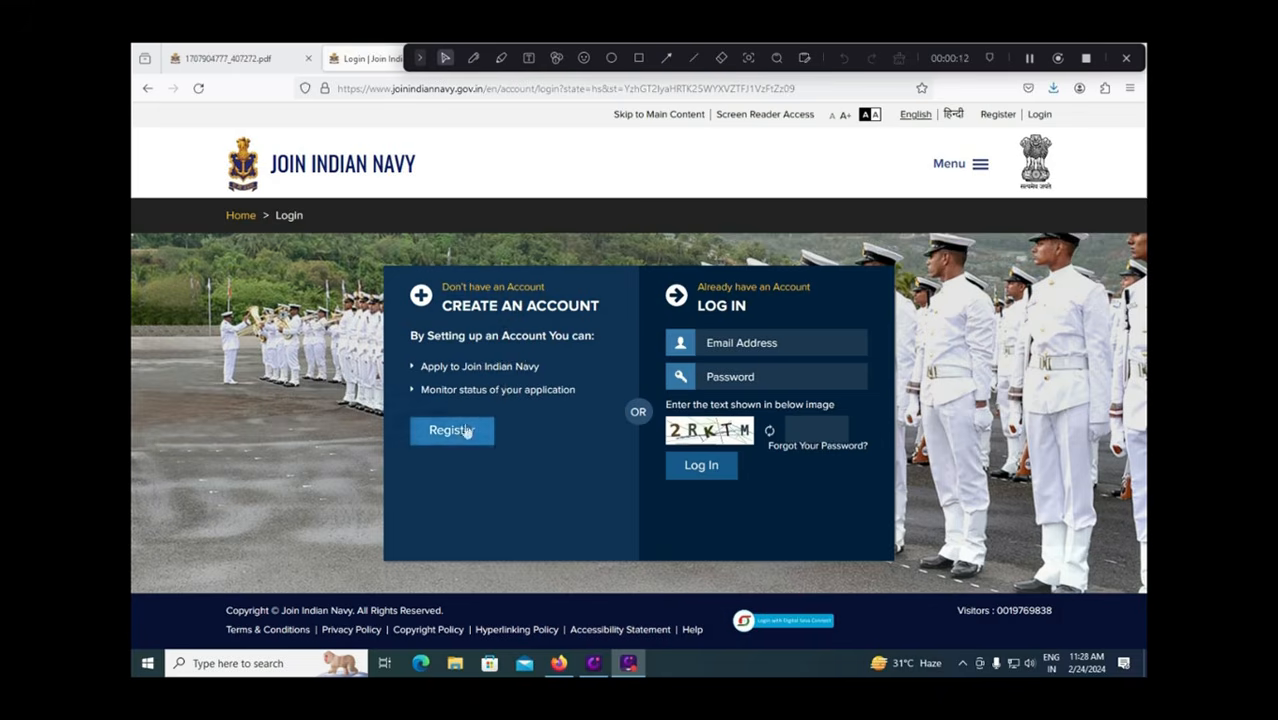
# Box the create-account and log-in options in red, and strike the email, password and captcha fields.
pyautogui.click(638, 57)
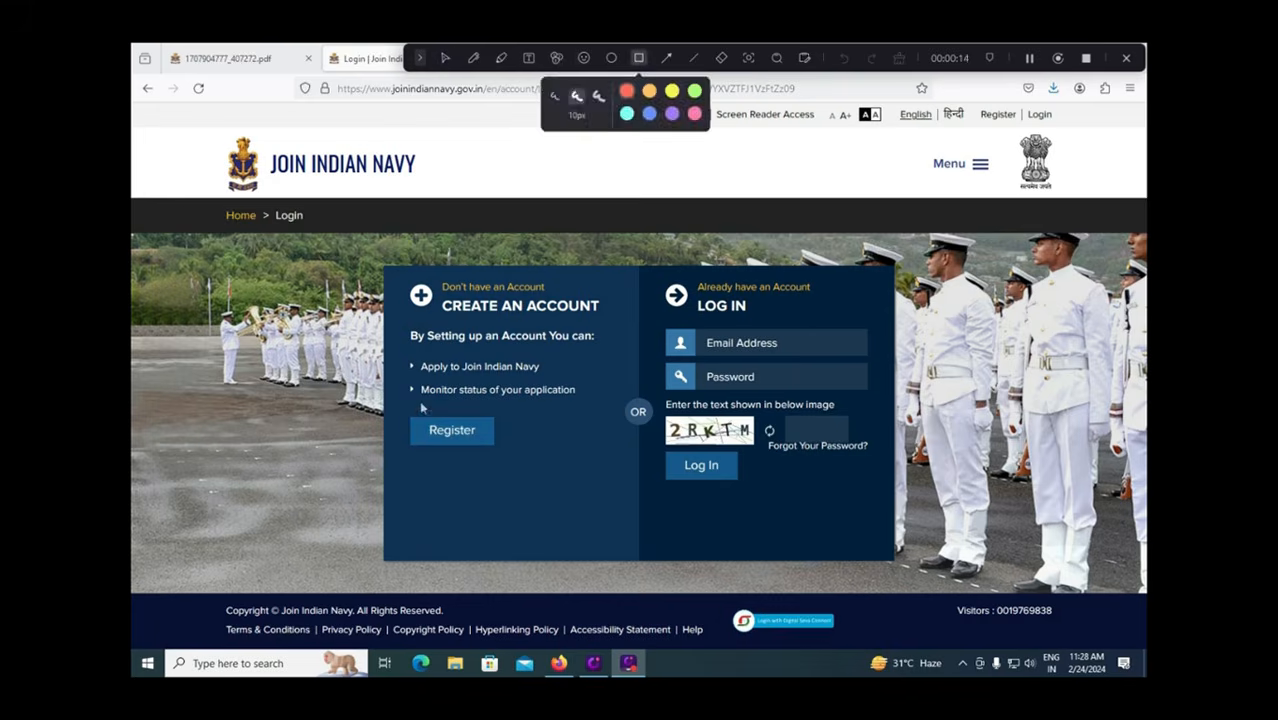
pyautogui.moveTo(402, 411); pyautogui.dragTo(515, 458)
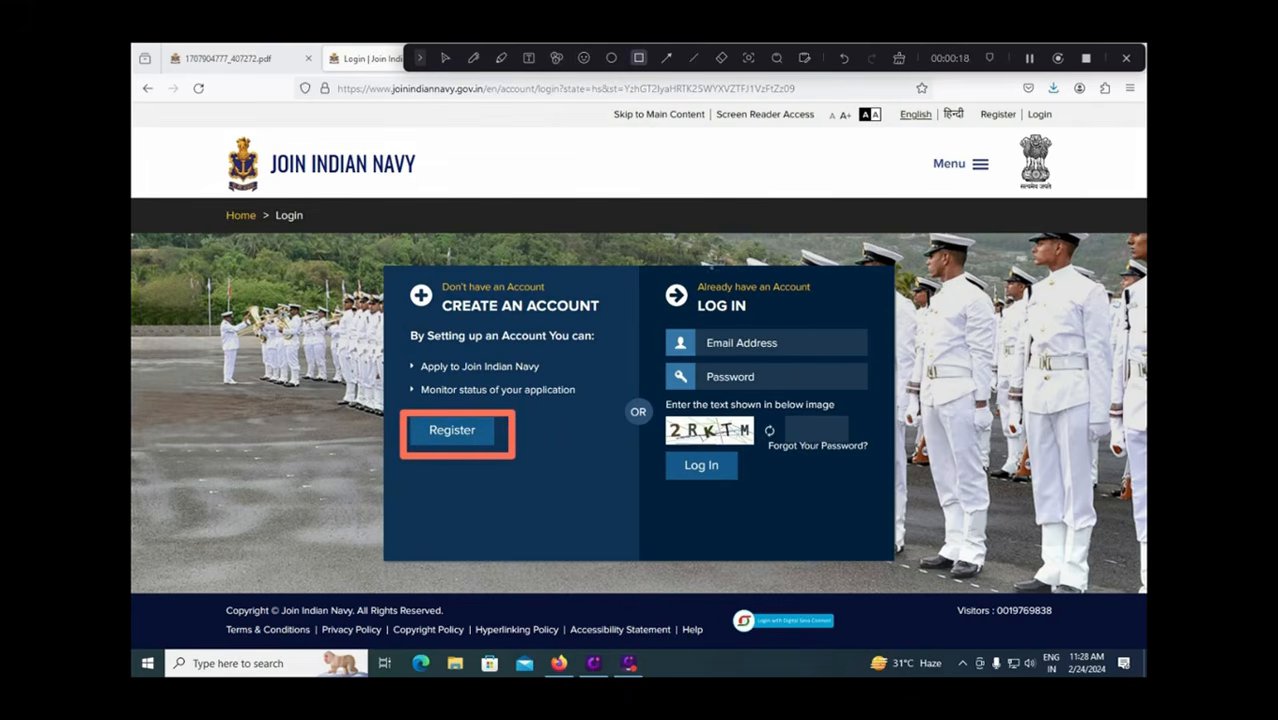
pyautogui.click(473, 57)
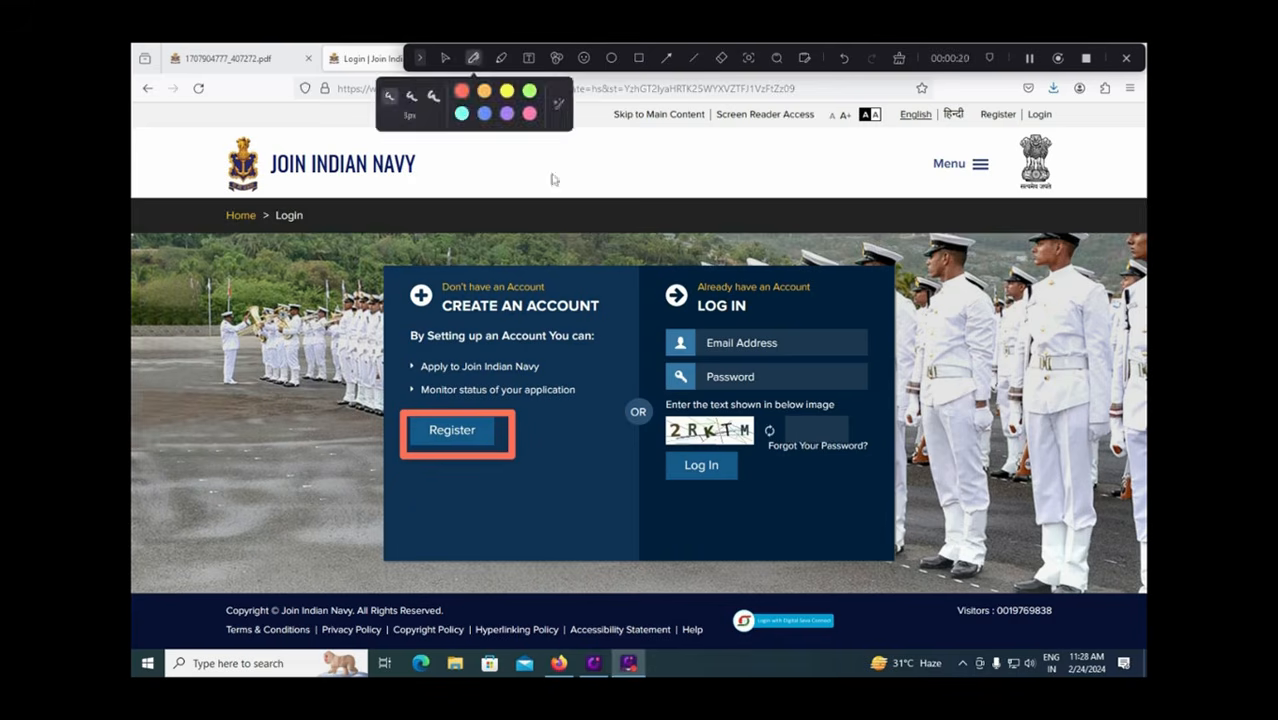
pyautogui.moveTo(786, 335); pyautogui.dragTo(826, 317)
pyautogui.moveTo(800, 370); pyautogui.dragTo(853, 353)
pyautogui.moveTo(834, 432); pyautogui.dragTo(866, 413)
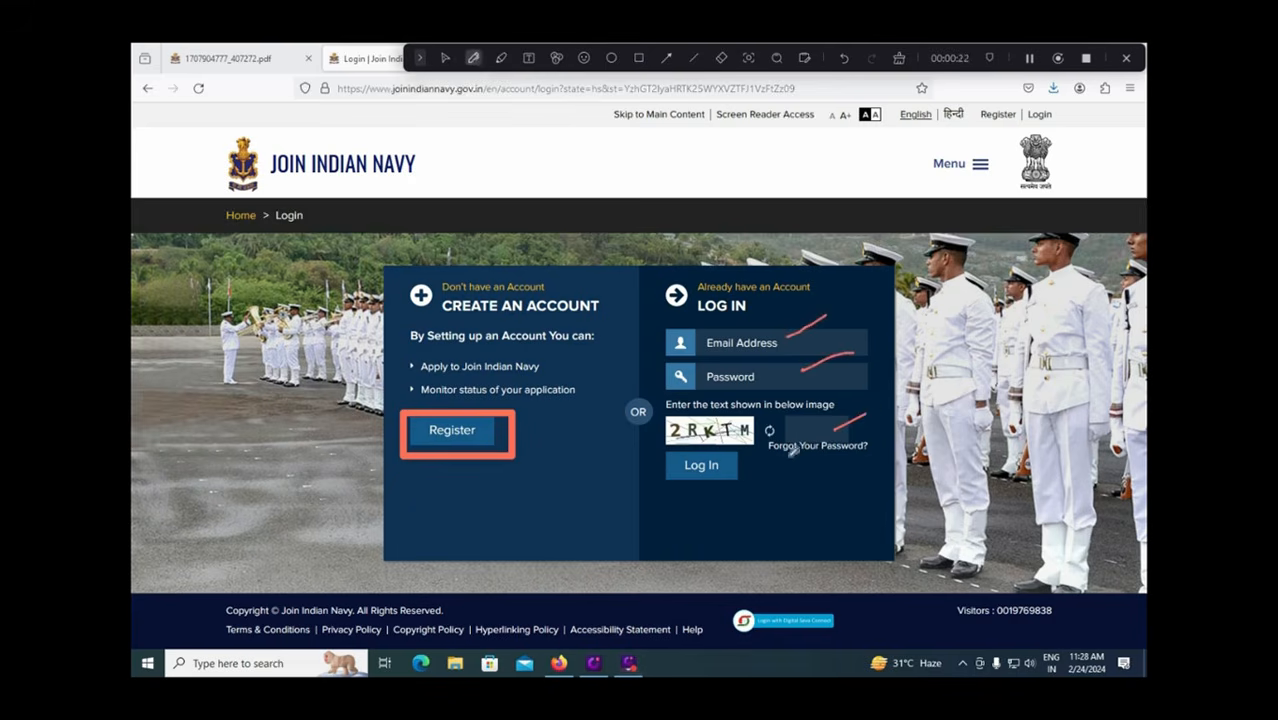
pyautogui.click(639, 57)
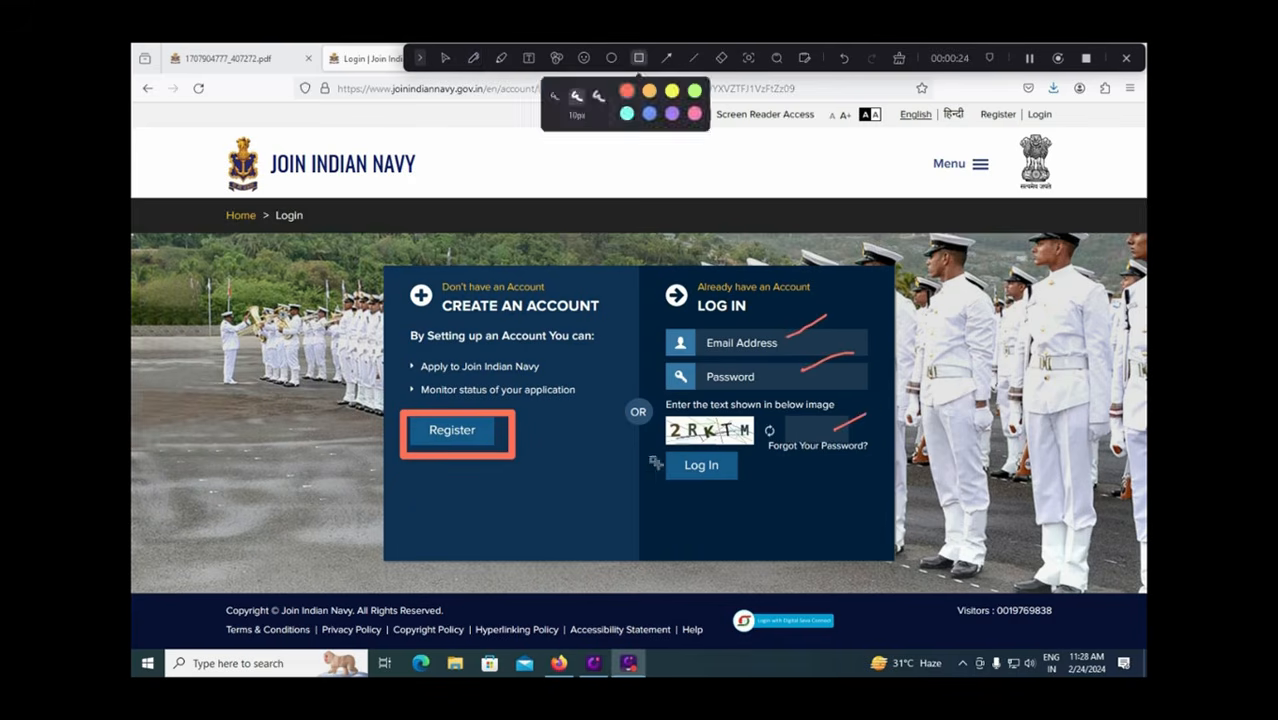
pyautogui.moveTo(658, 447); pyautogui.dragTo(747, 488)
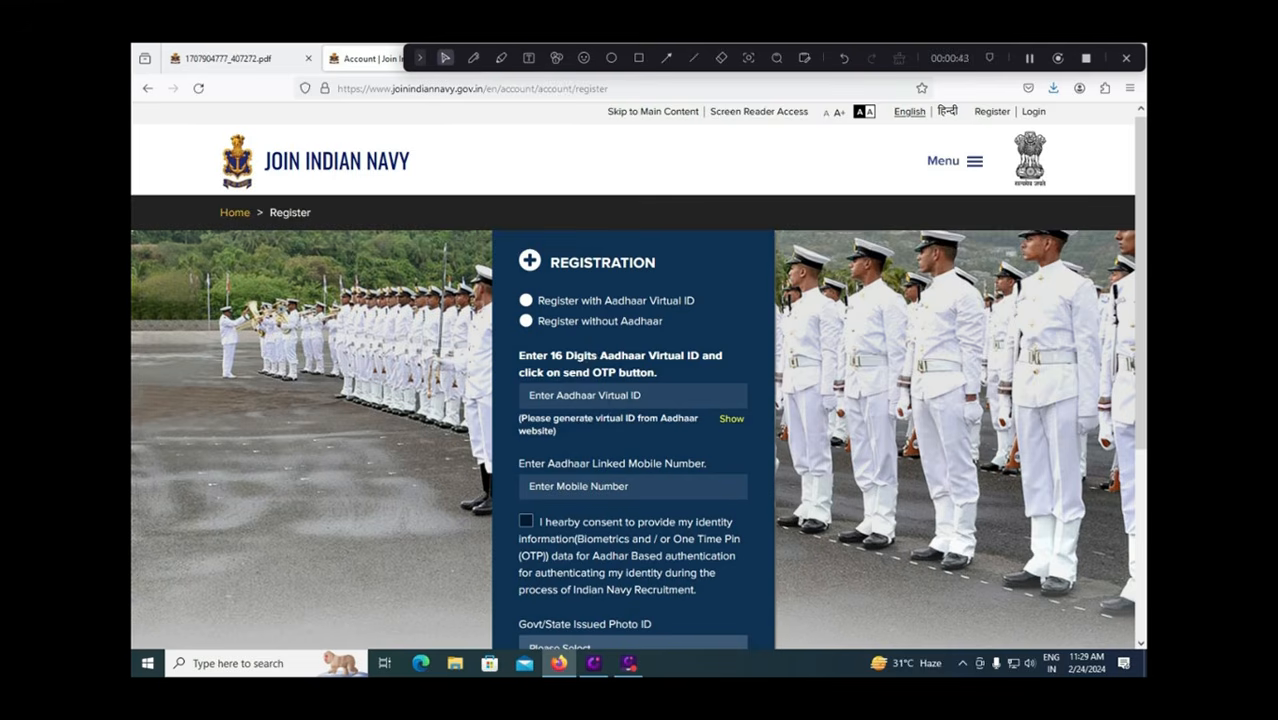
# Give Aadhaar authentication consent and choose Driving License, not PAN Card, as the photo ID.
pyautogui.scroll(-1, 642, 404)
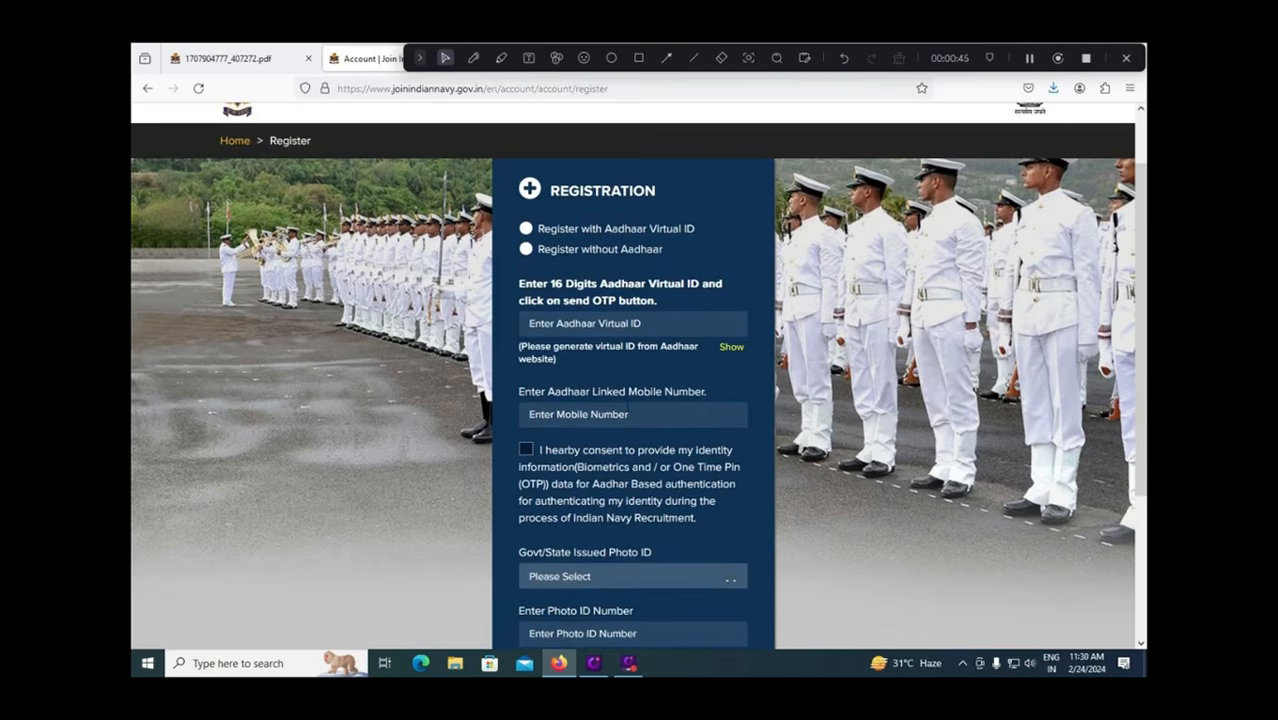
pyautogui.click(527, 451)
pyautogui.scroll(-1, 618, 462)
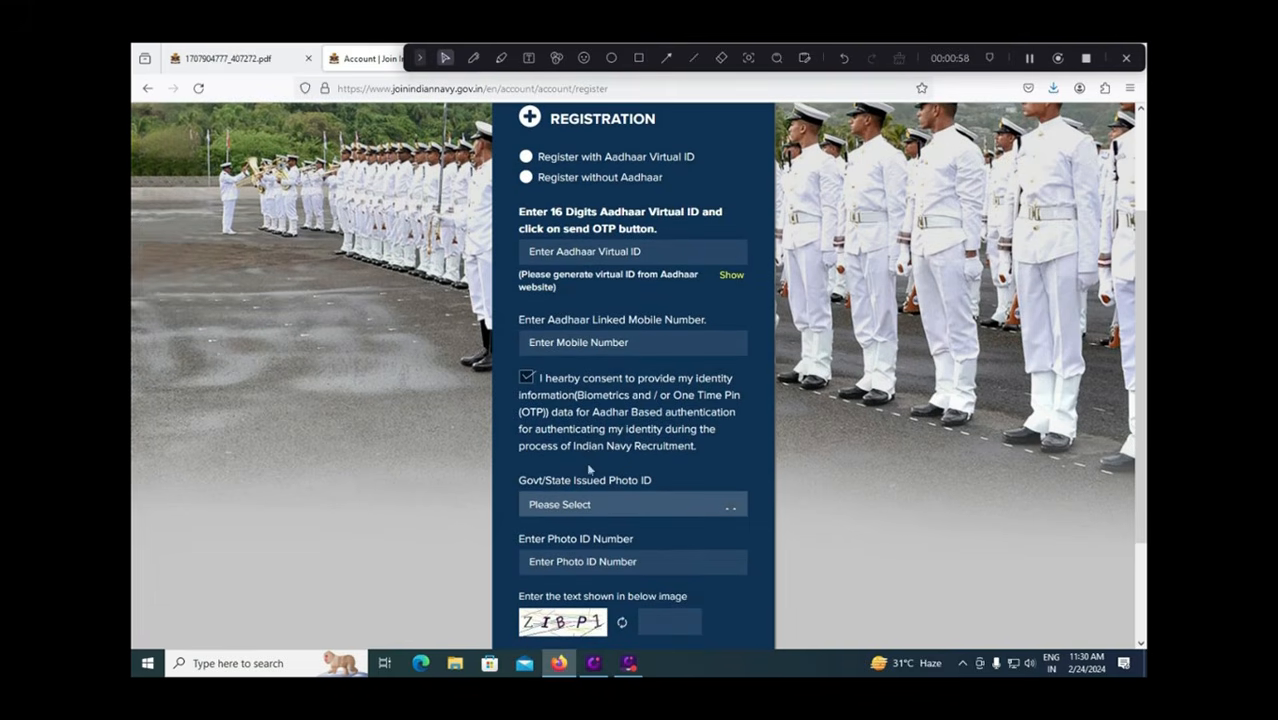
pyautogui.click(603, 504)
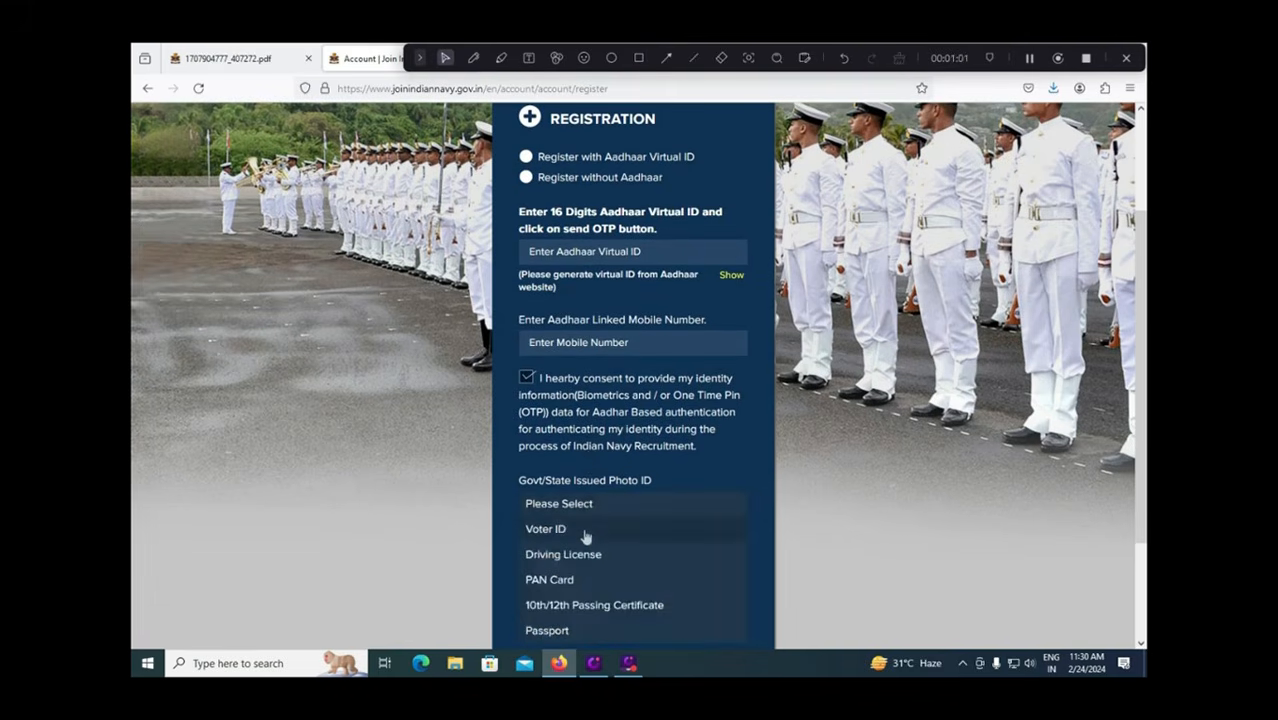
pyautogui.scroll(-1, 615, 541)
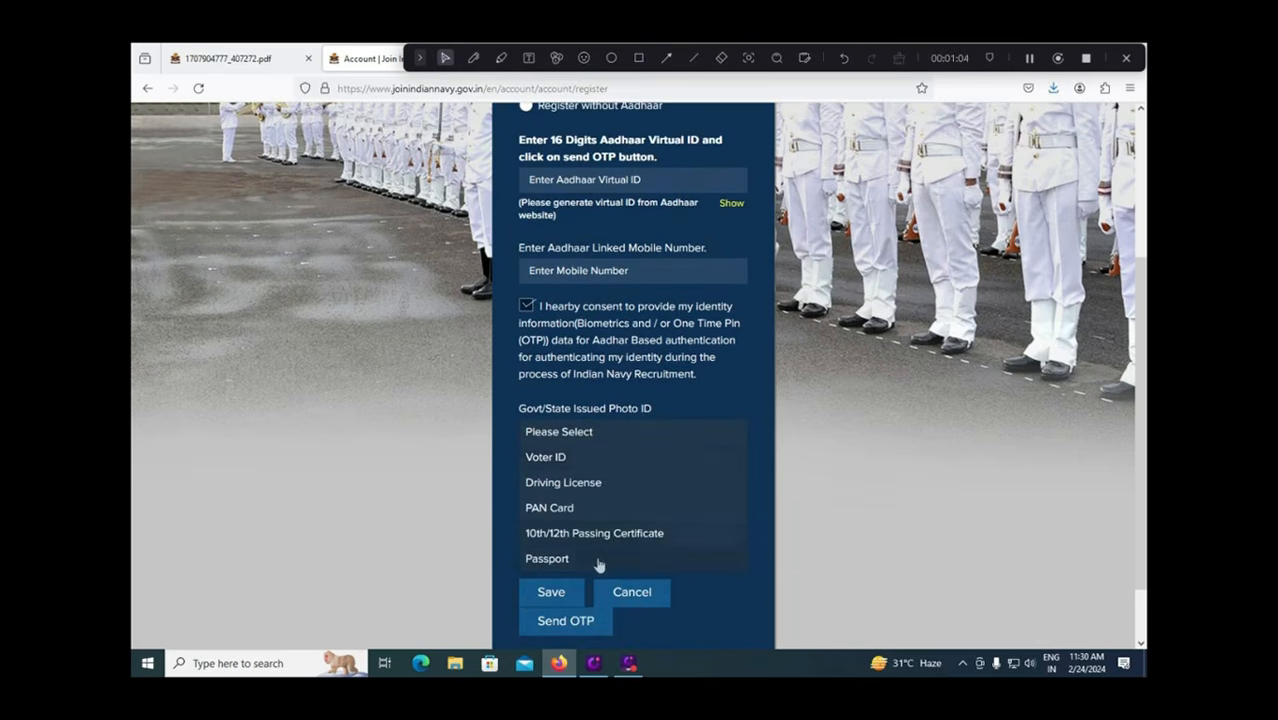
pyautogui.click(562, 508)
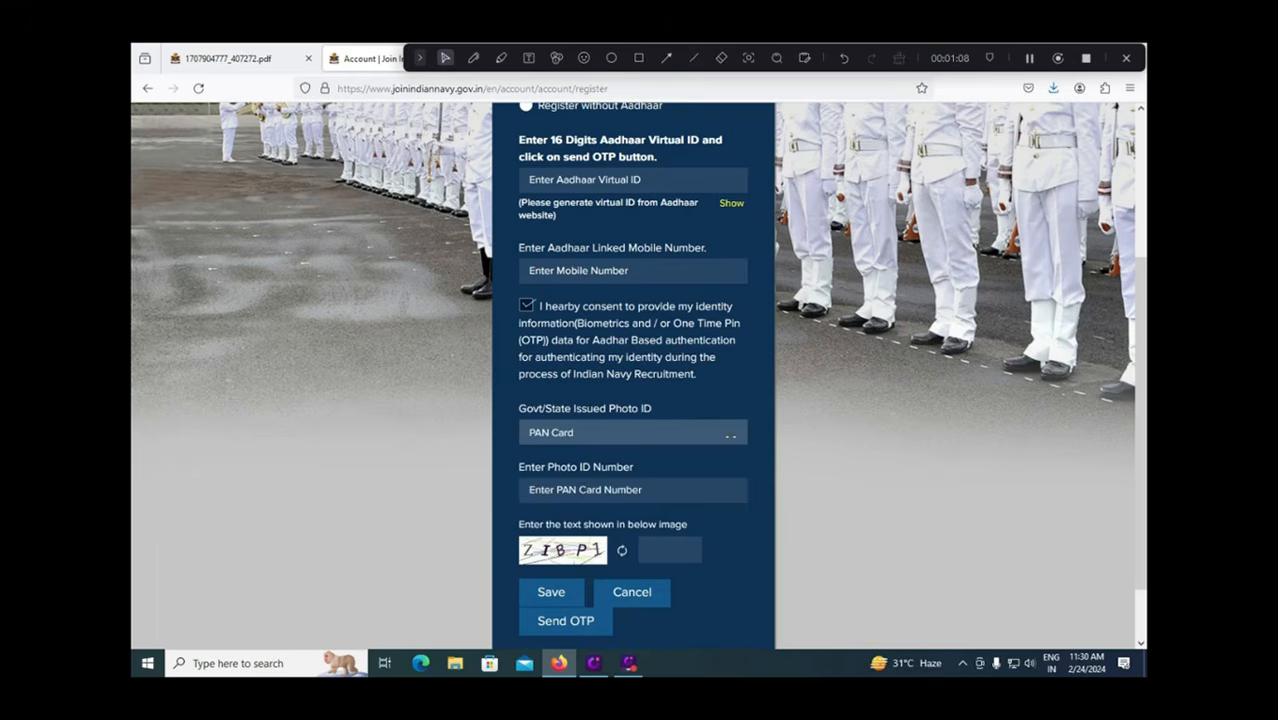
pyautogui.click(606, 424)
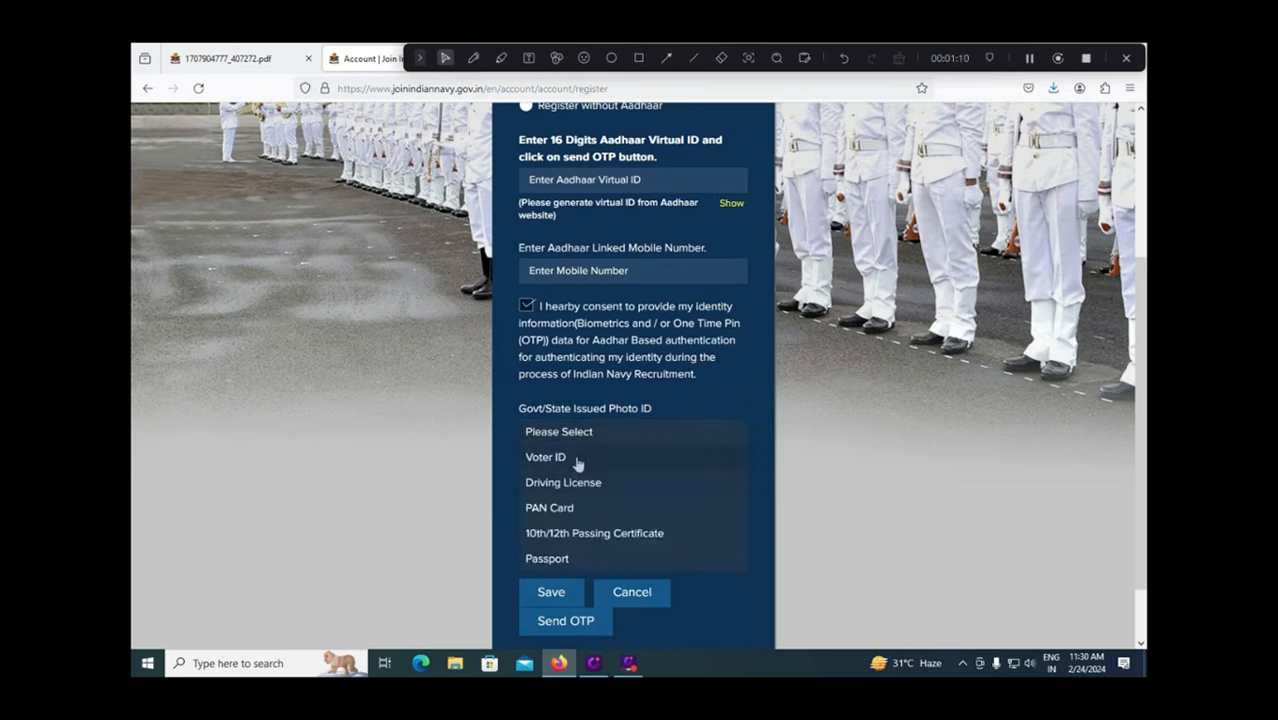
pyautogui.click(576, 486)
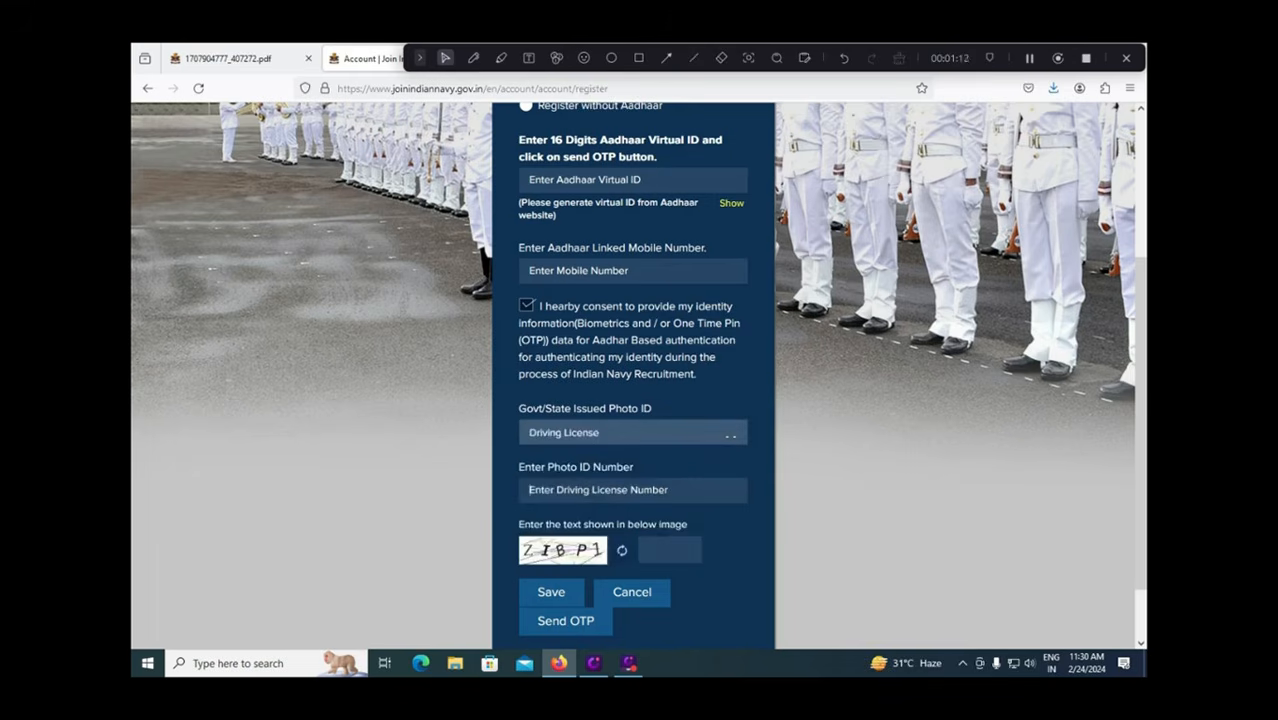
pyautogui.scroll(-2, 673, 555)
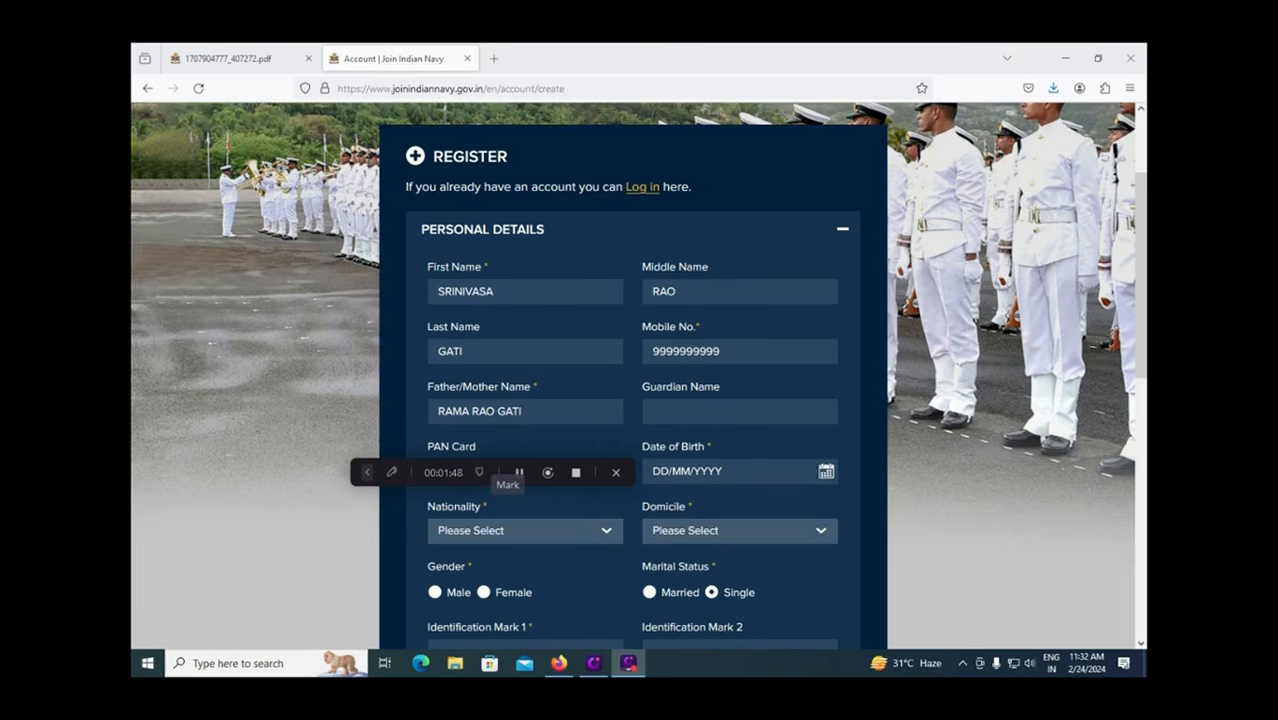
# Set the date of birth to 04/01/1990 in the calendar.
pyautogui.click(826, 473)
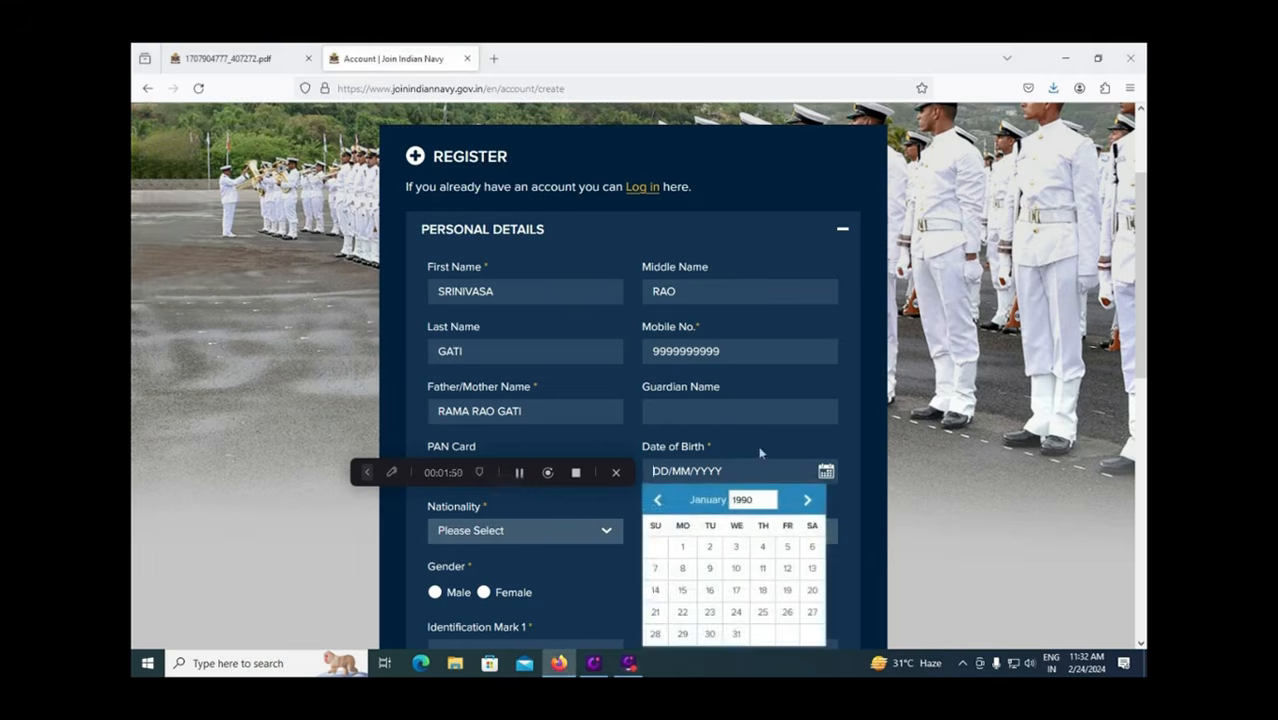
pyautogui.click(761, 450)
pyautogui.click(762, 546)
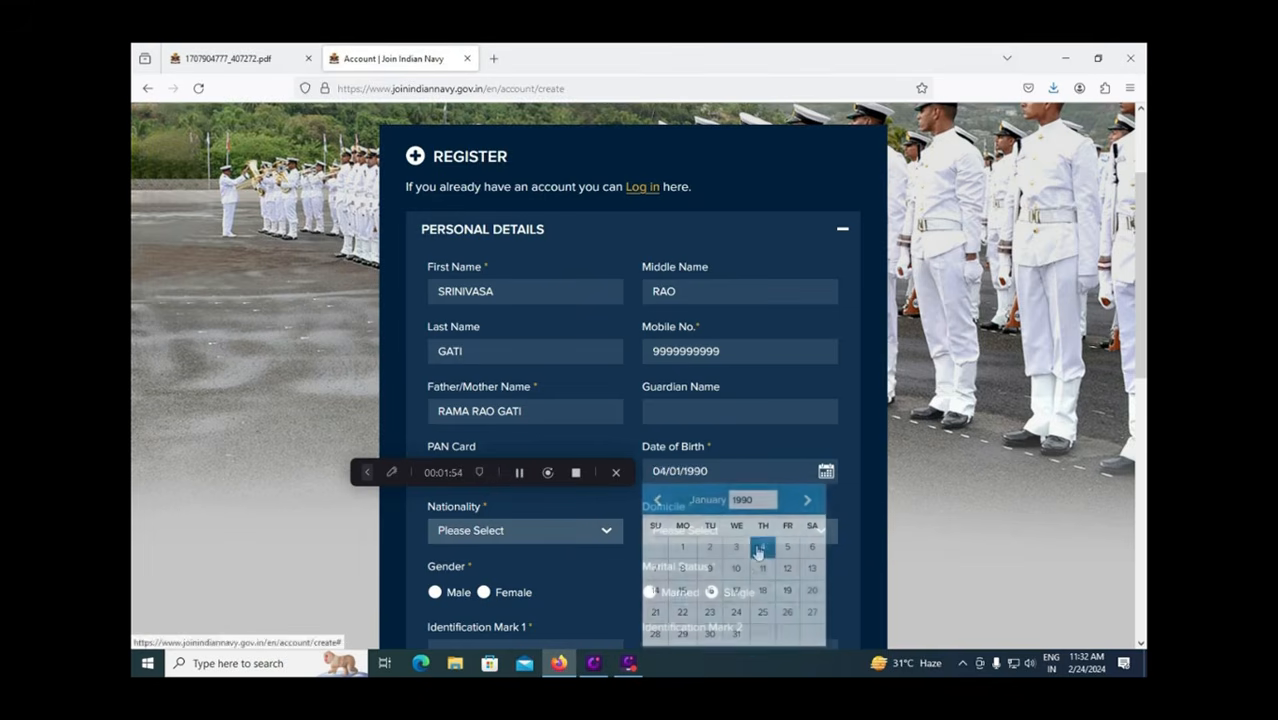
pyautogui.click(515, 538)
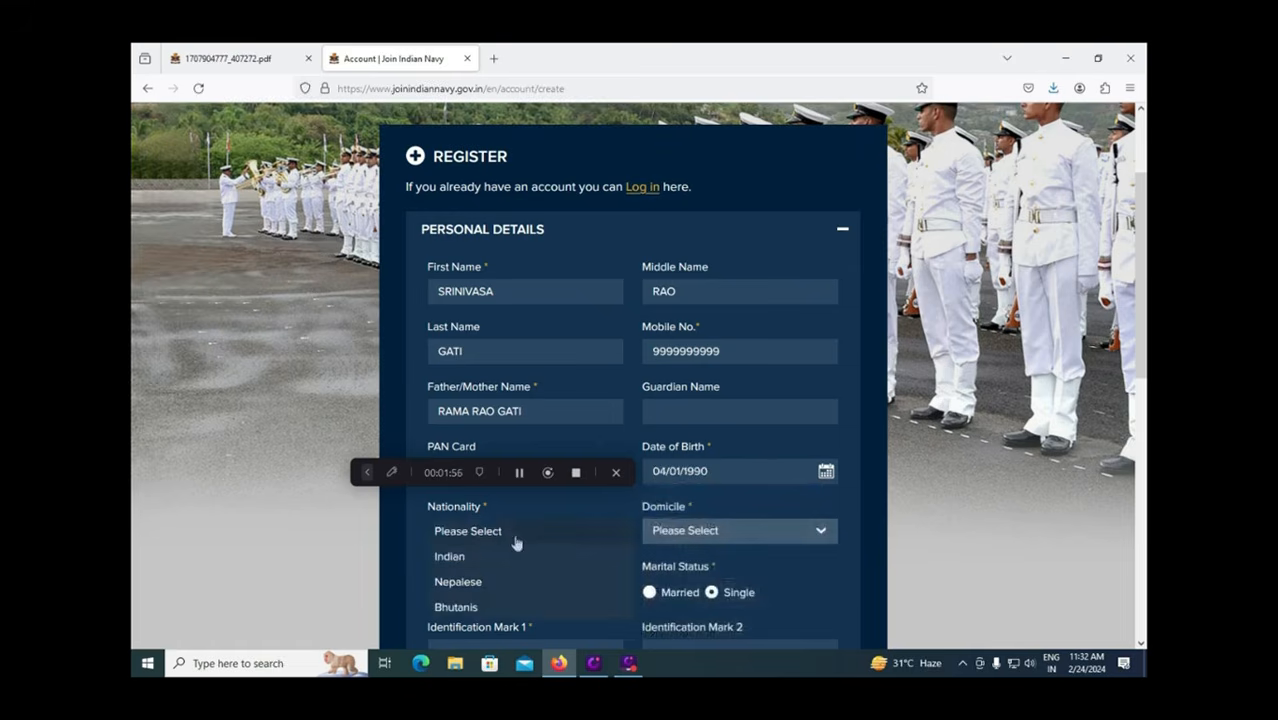
pyautogui.click(330, 564)
# Choose ANDHRA PRADESH as domicile, set gender to Male, and check the advertisement PDF.
pyautogui.click(752, 531)
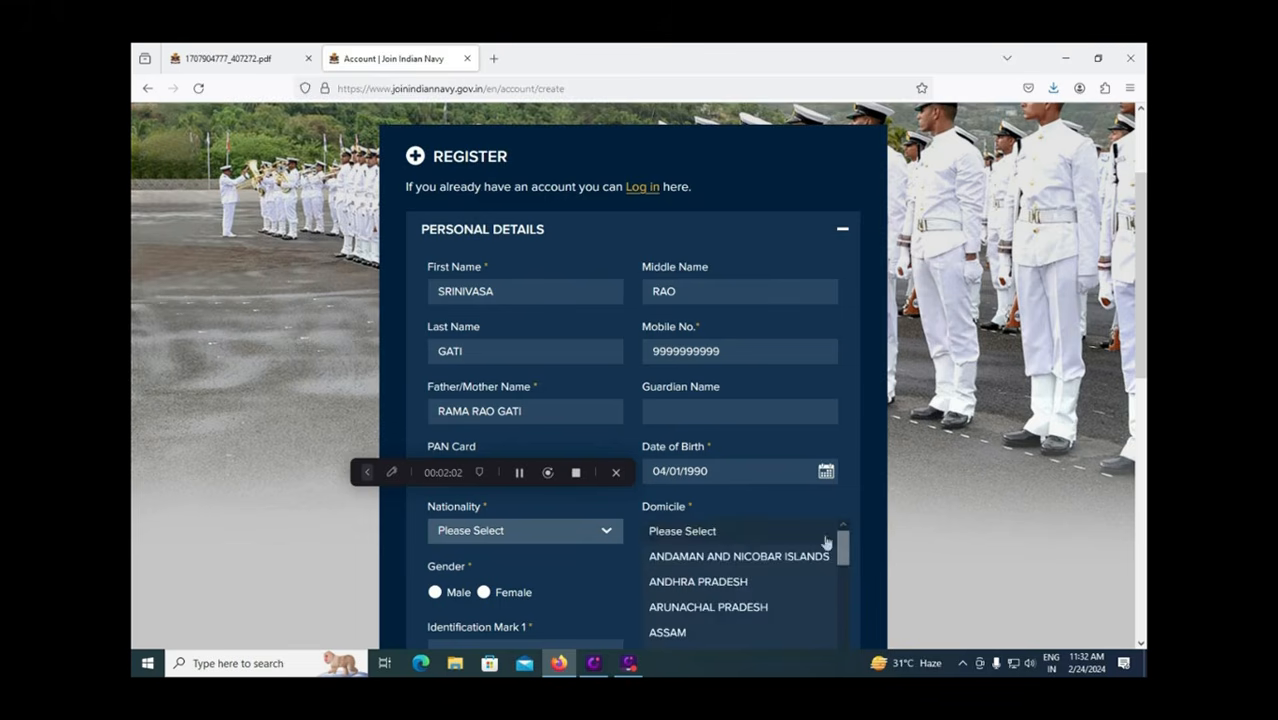
pyautogui.moveTo(844, 544); pyautogui.dragTo(813, 554)
pyautogui.click(737, 558)
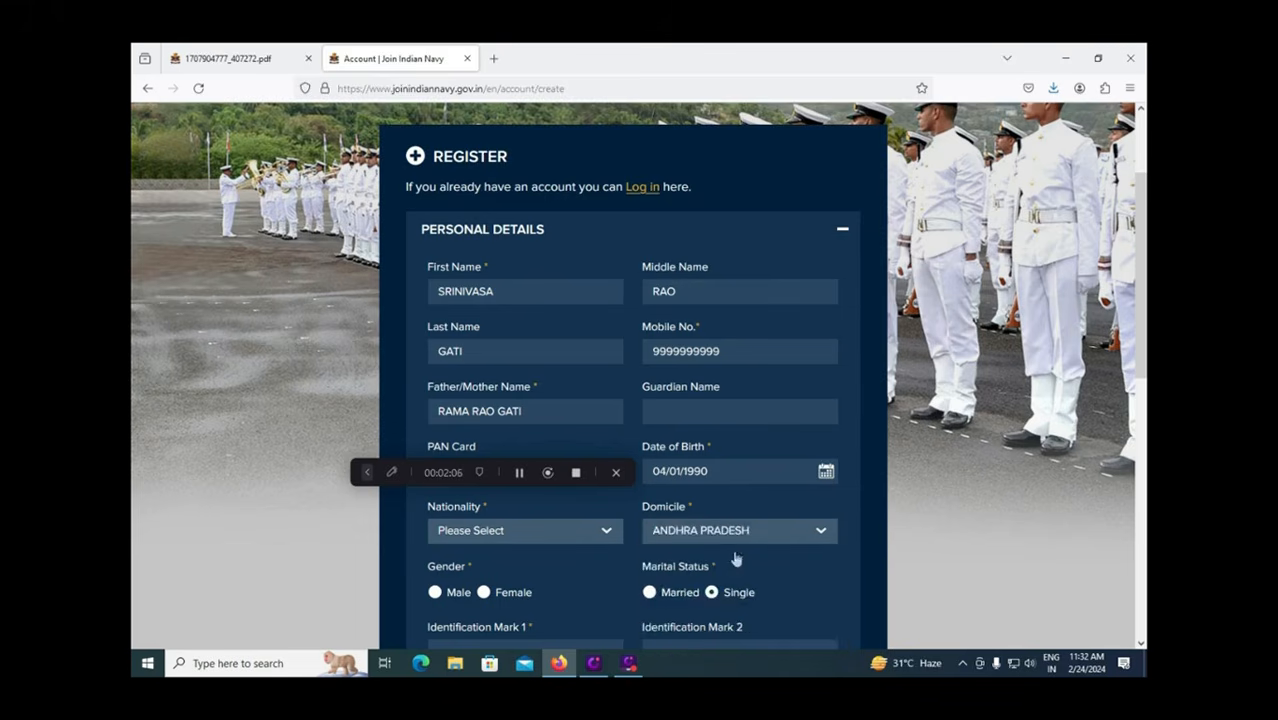
pyautogui.click(436, 594)
pyautogui.hotkey('ctrl', 'Tab')
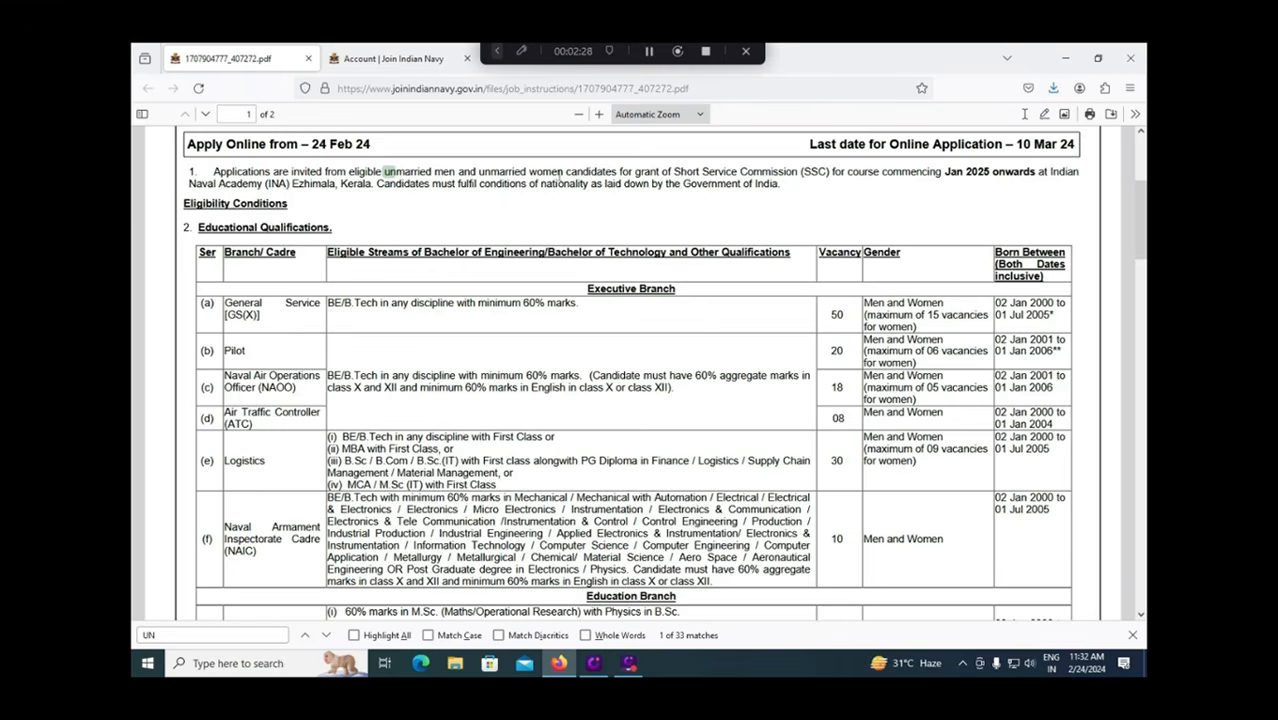
pyautogui.hotkey('ctrl', 'Tab')
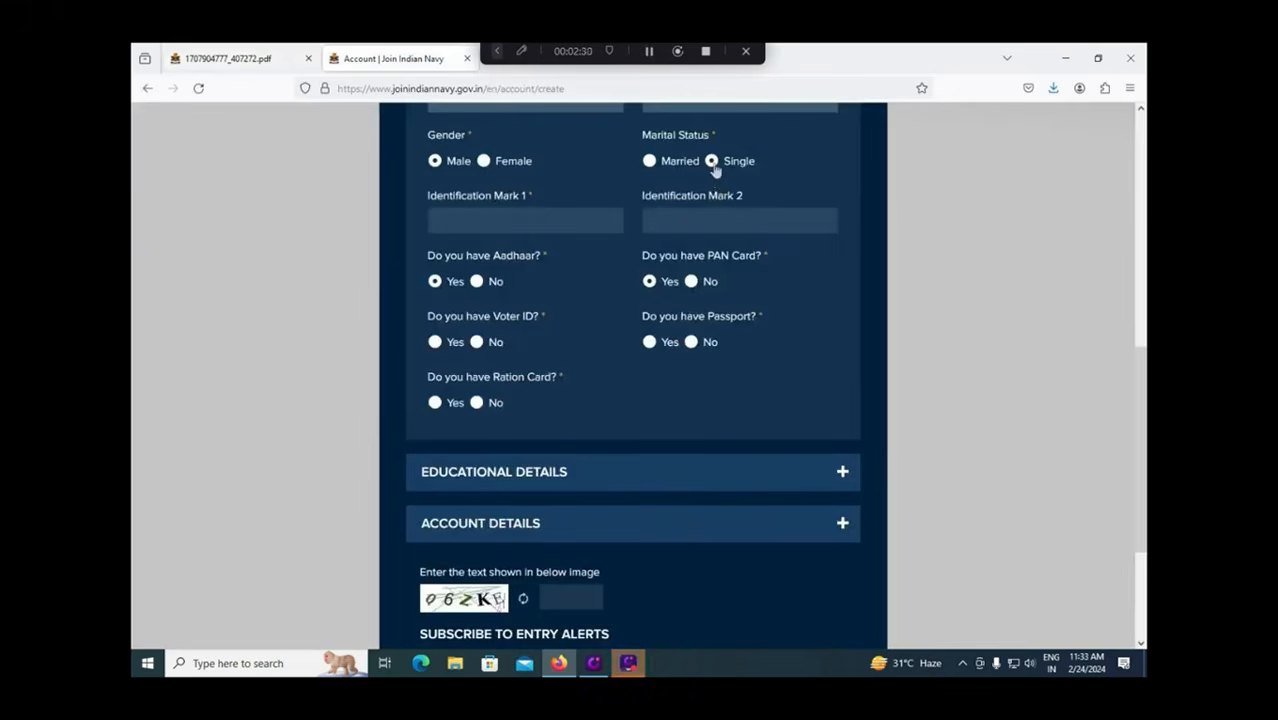
# Enter RIGHT HAND as identification mark 1 and LEFT LEG MIDDLE as identification mark 2.
pyautogui.click(487, 225)
pyautogui.write('RIGHT HAND')
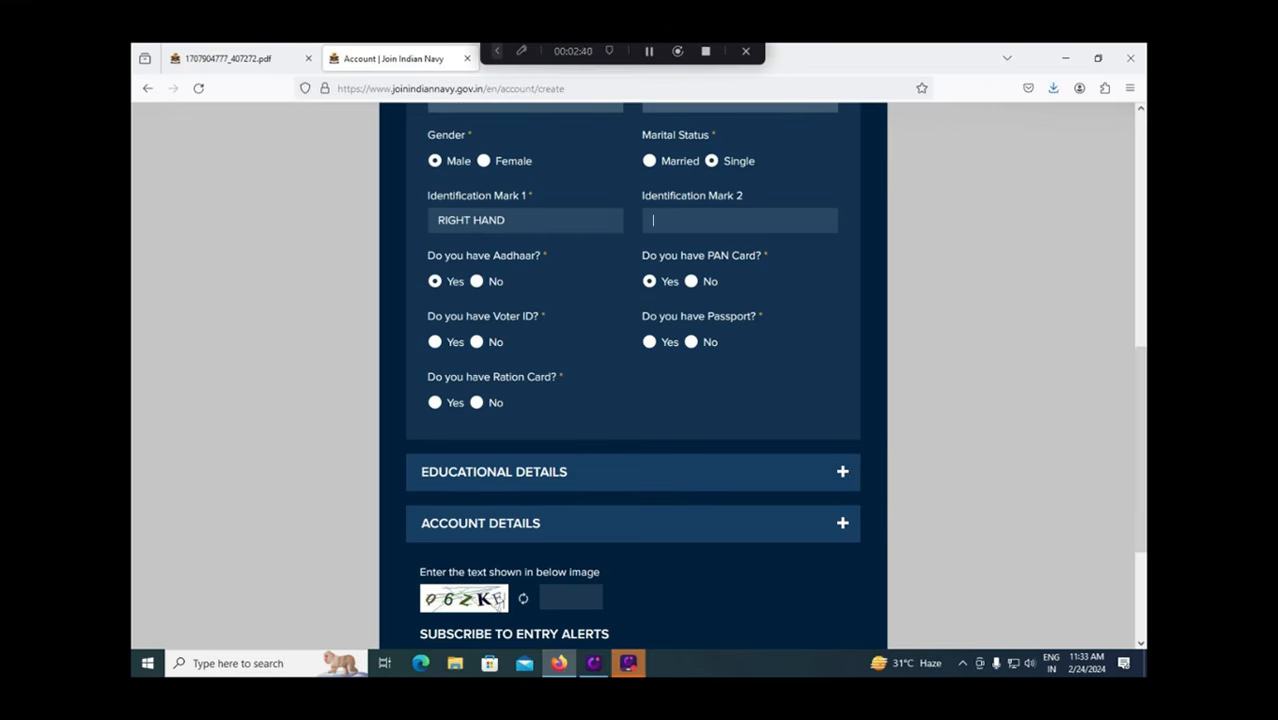
pyautogui.click(653, 220)
pyautogui.write('LEFT LEG MIDDLE')
# Expand Educational Details and browse the highest qualification list without choosing.
pyautogui.scroll(-1, 584, 451)
pyautogui.scroll(-1, 584, 451)
pyautogui.click(551, 402)
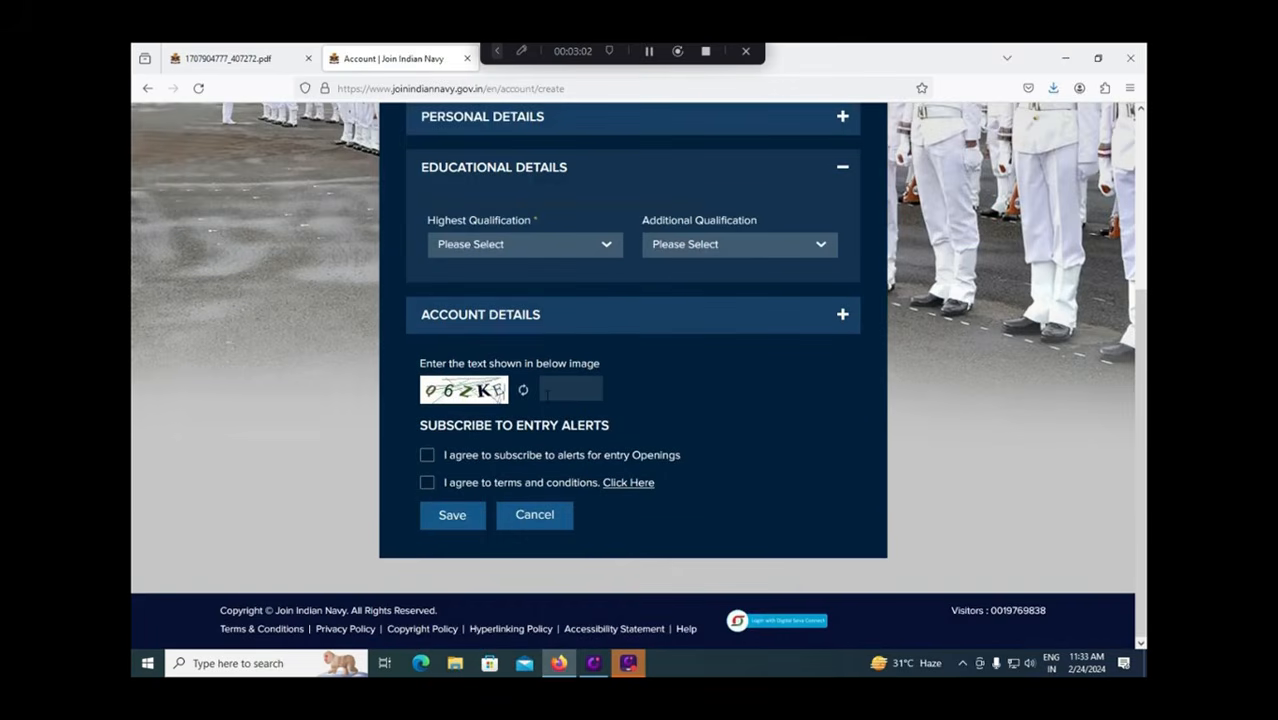
pyautogui.click(550, 251)
pyautogui.moveTo(622, 283); pyautogui.dragTo(659, 282)
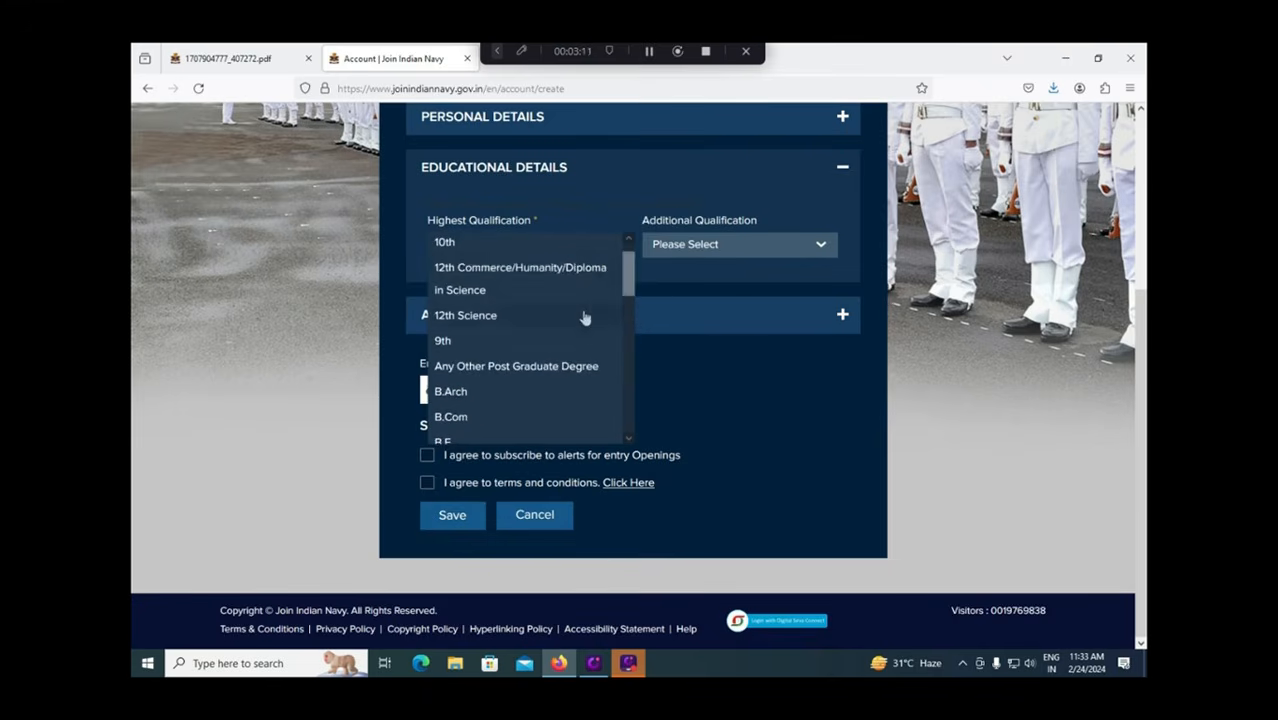
pyautogui.click(695, 284)
# Browse the additional qualification list, close it, and expand Account Details.
pyautogui.click(695, 248)
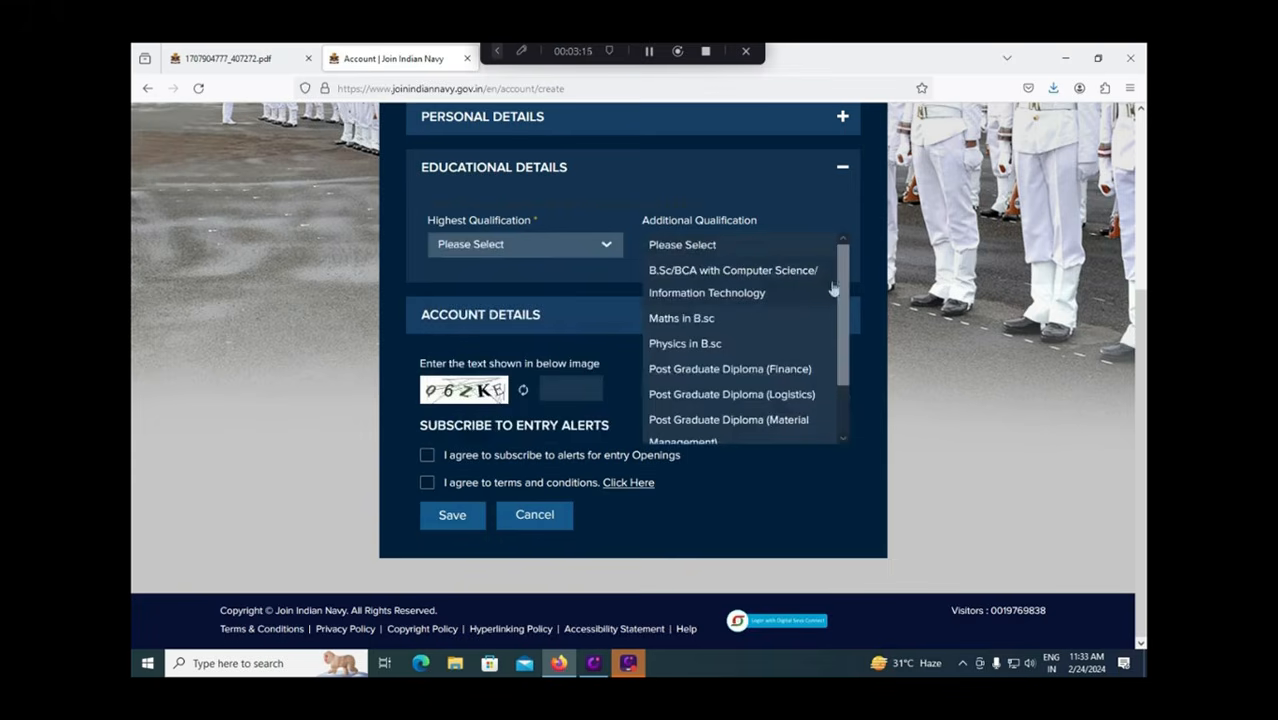
pyautogui.moveTo(840, 292); pyautogui.dragTo(841, 374)
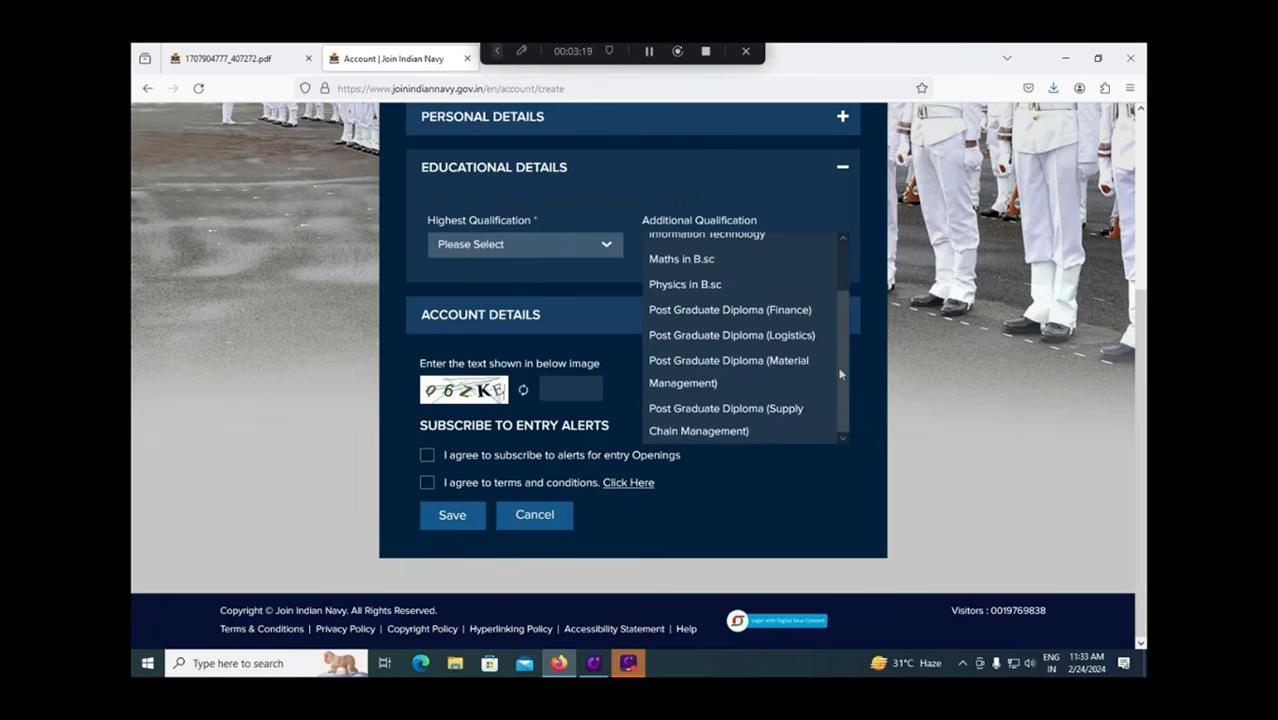
pyautogui.click(371, 353)
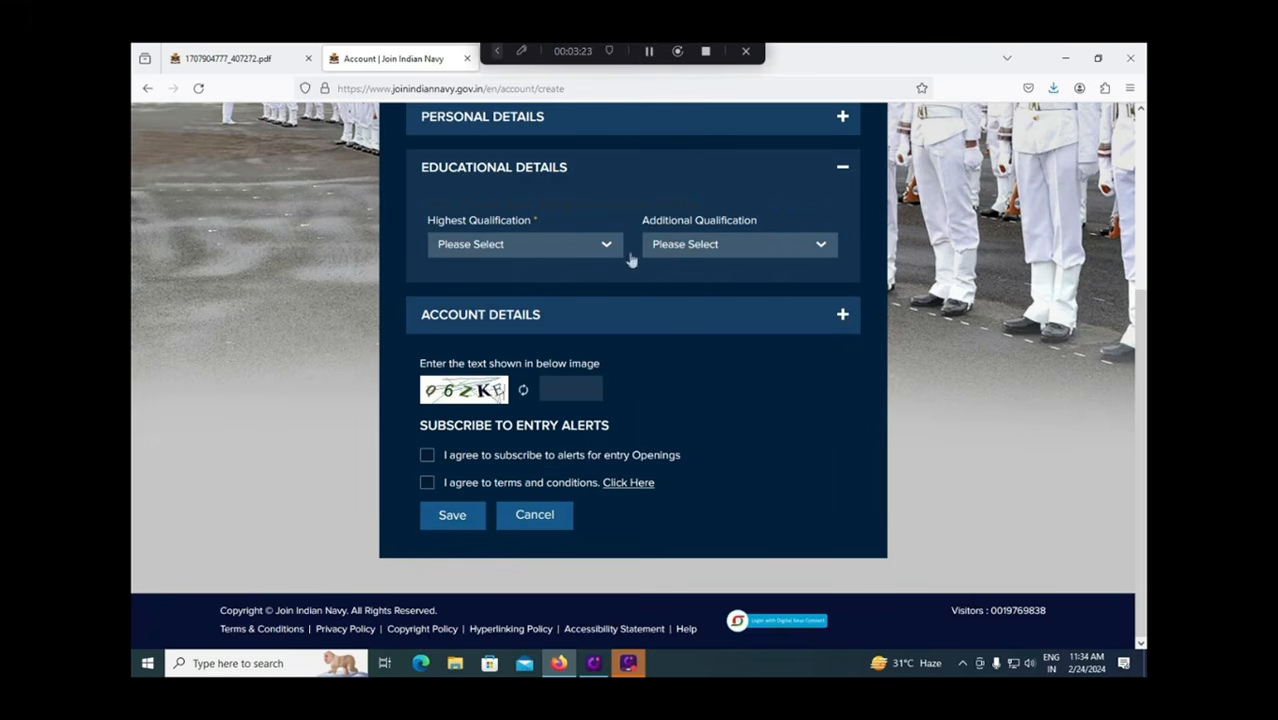
pyautogui.click(513, 325)
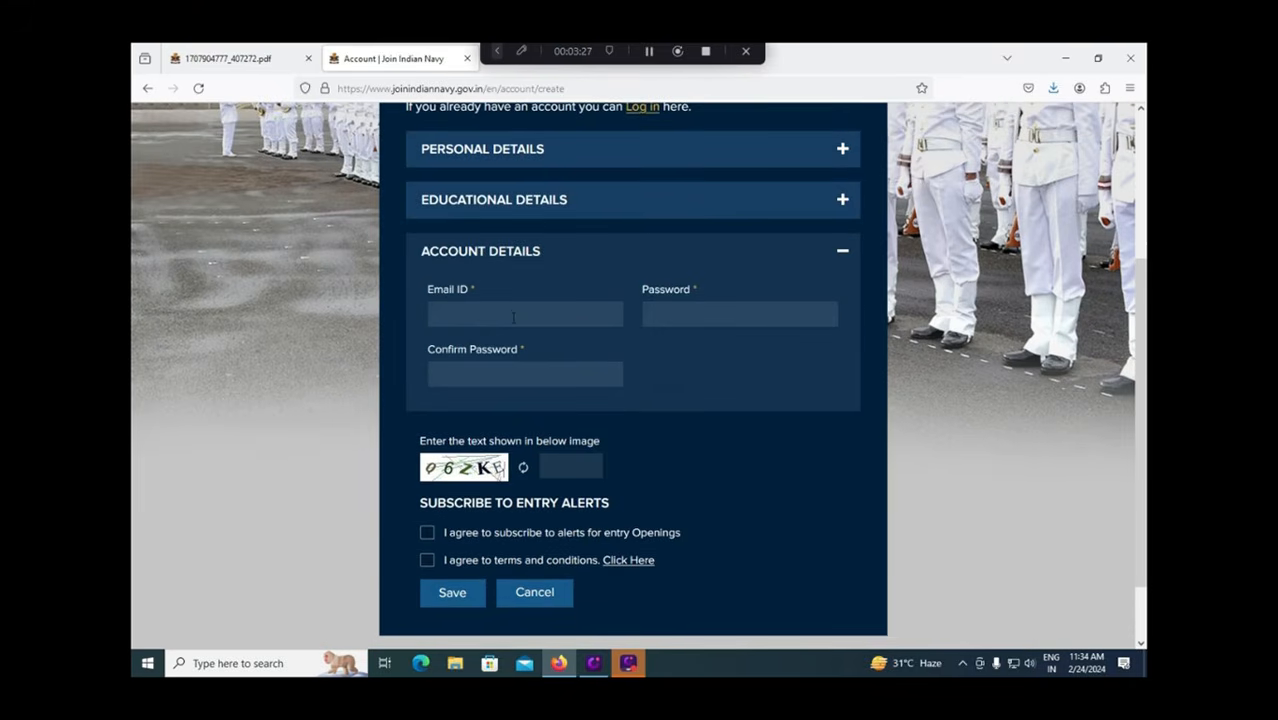
# Enter the account password and its confirmation.
pyautogui.click(513, 317)
pyautogui.click(690, 315)
pyautogui.write('•••••')
pyautogui.click(586, 366)
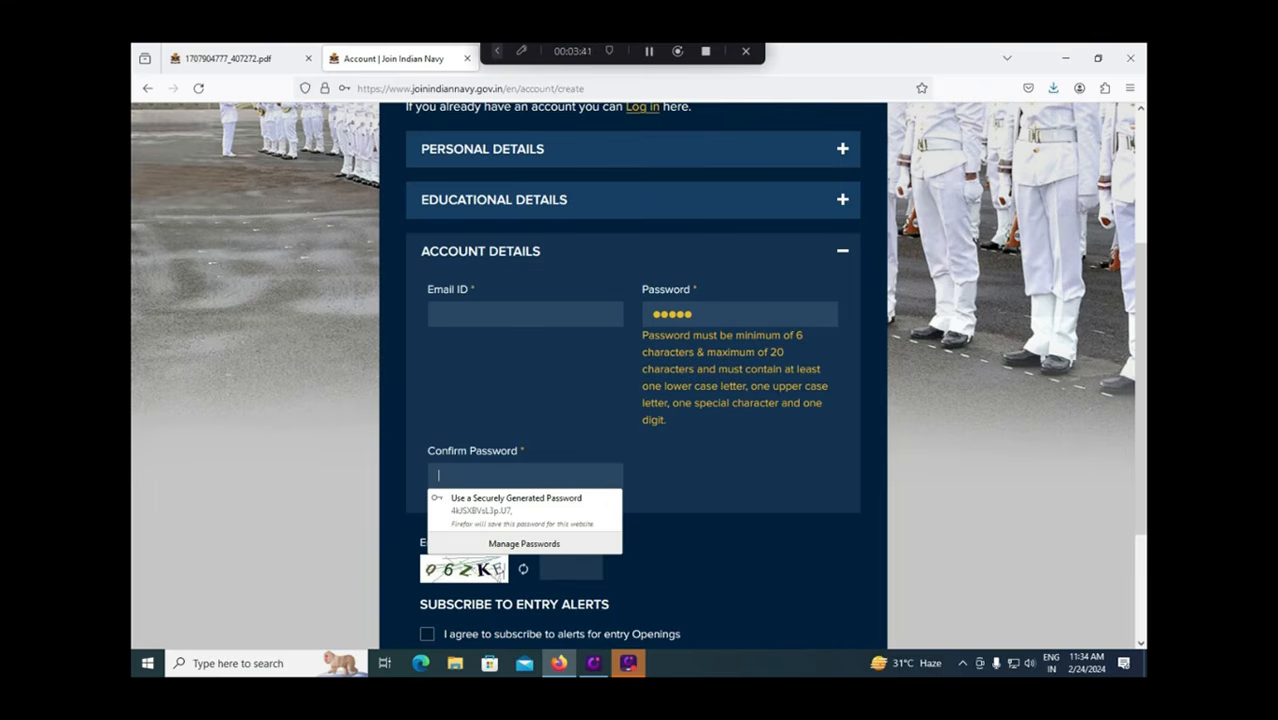
pyautogui.click(550, 403)
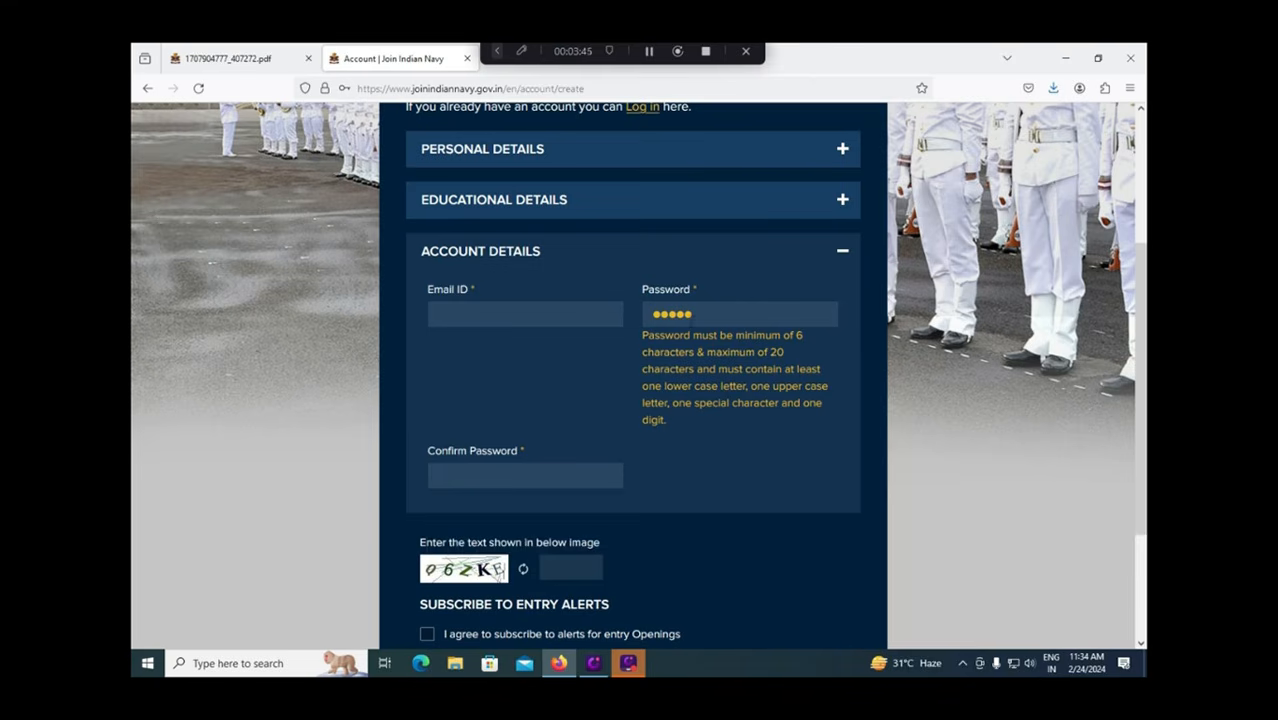
pyautogui.click(551, 471)
# Enter the captcha text and tick the entry-alerts and terms-and-conditions checkboxes.
pyautogui.click(556, 575)
pyautogui.scroll(-3, 586, 543)
pyautogui.write('q')
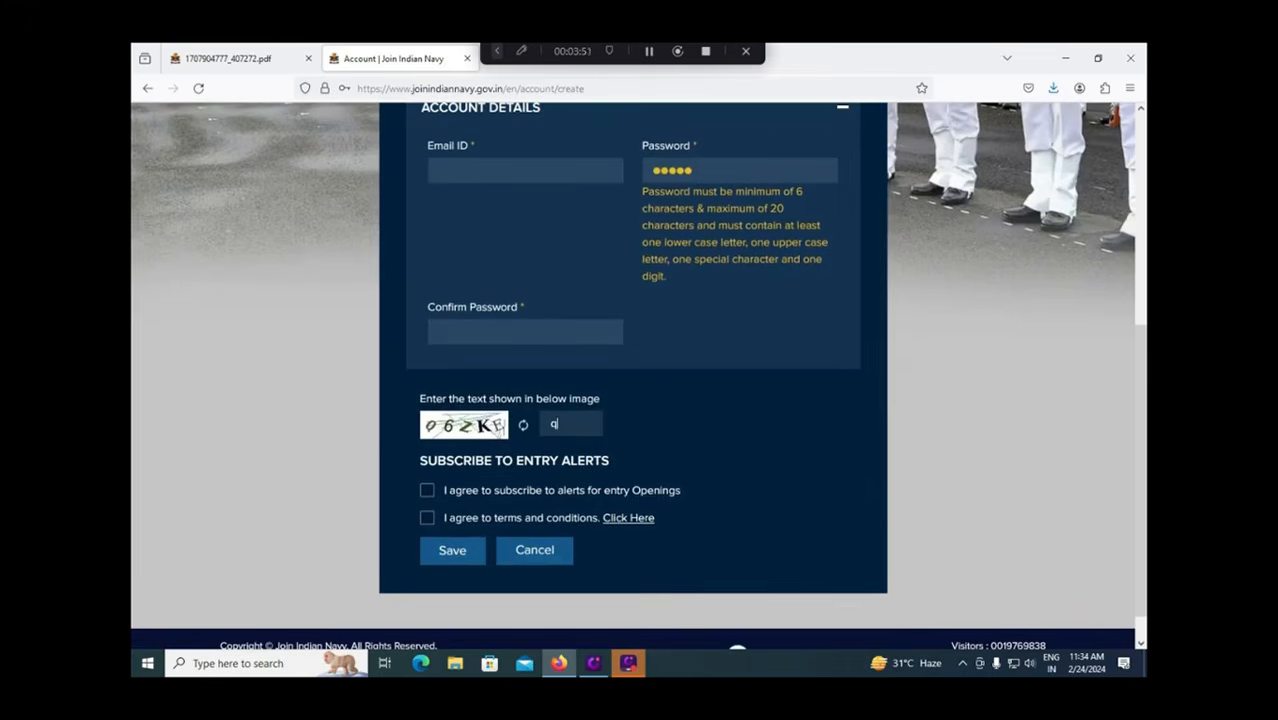
pyautogui.press('BackSpace')
pyautogui.write('Q')
pyautogui.click(430, 492)
pyautogui.click(427, 519)
pyautogui.click(578, 428)
pyautogui.write('Q6ZJE')
pyautogui.press('BackSpace')
pyautogui.press('BackSpace')
pyautogui.write('KE')
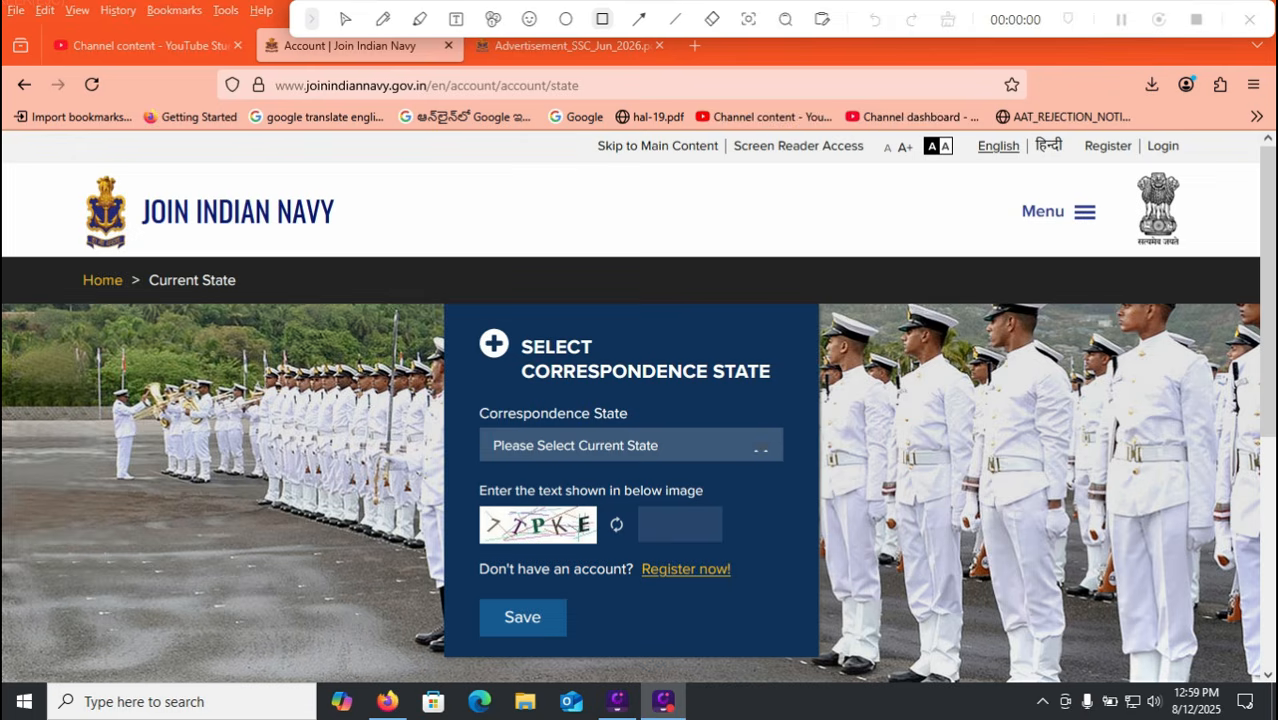
# Reselect ANDHRA PRADESH as the correspondence state and save it.
pyautogui.moveTo(1128, 134)
pyautogui.mouseDown()
pyautogui.moveTo(1157, 162)
pyautogui.moveTo(1199, 164)
pyautogui.mouseUp()
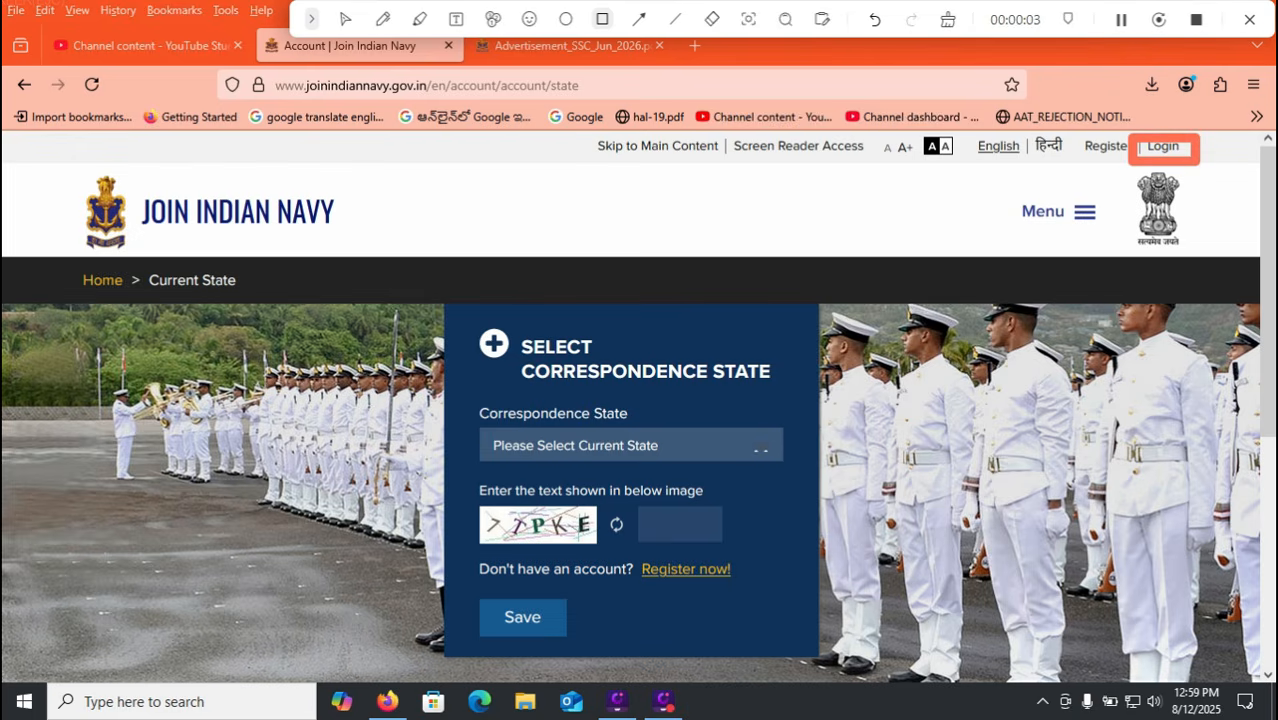
pyautogui.press('Escape')
pyautogui.click(630, 445)
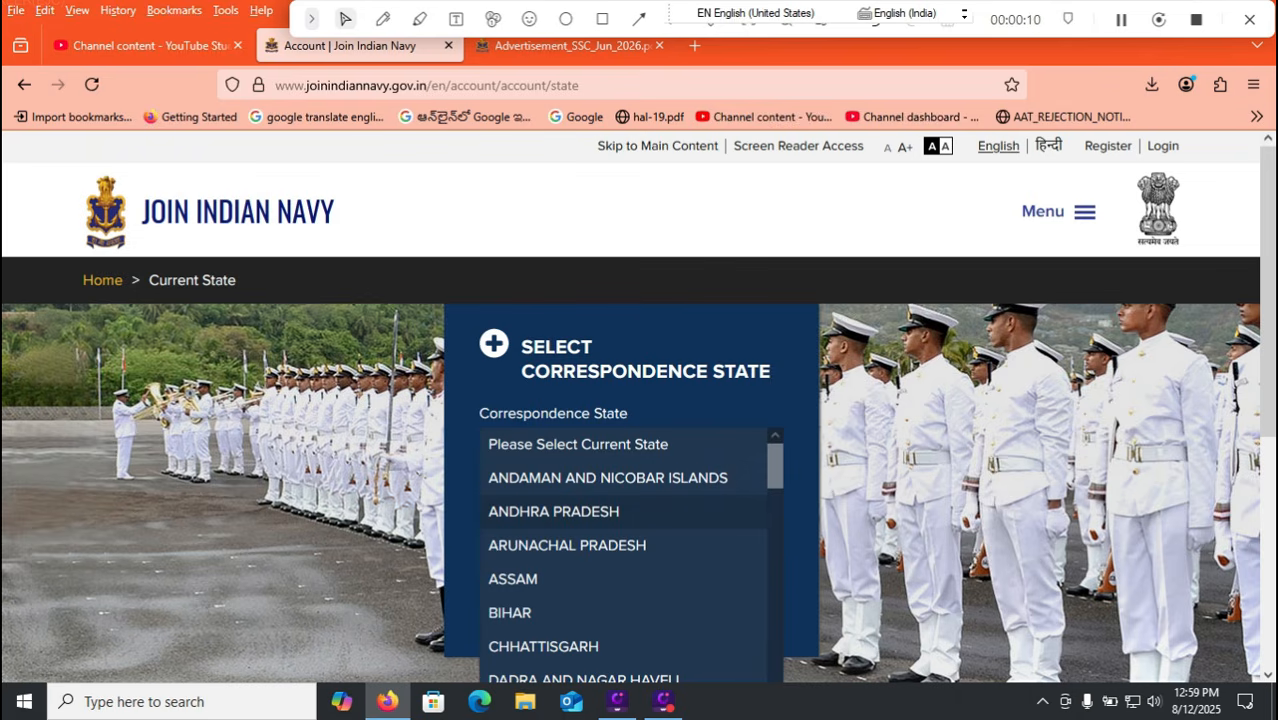
pyautogui.click(553, 511)
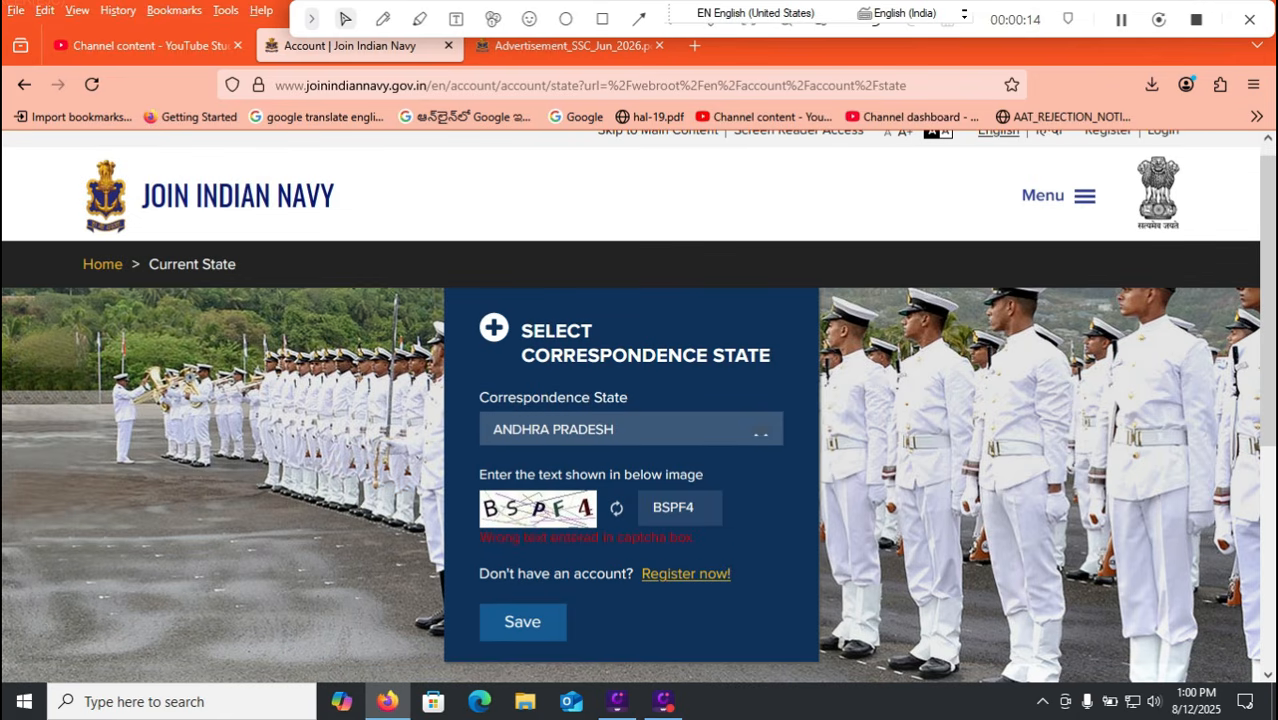
pyautogui.click(522, 621)
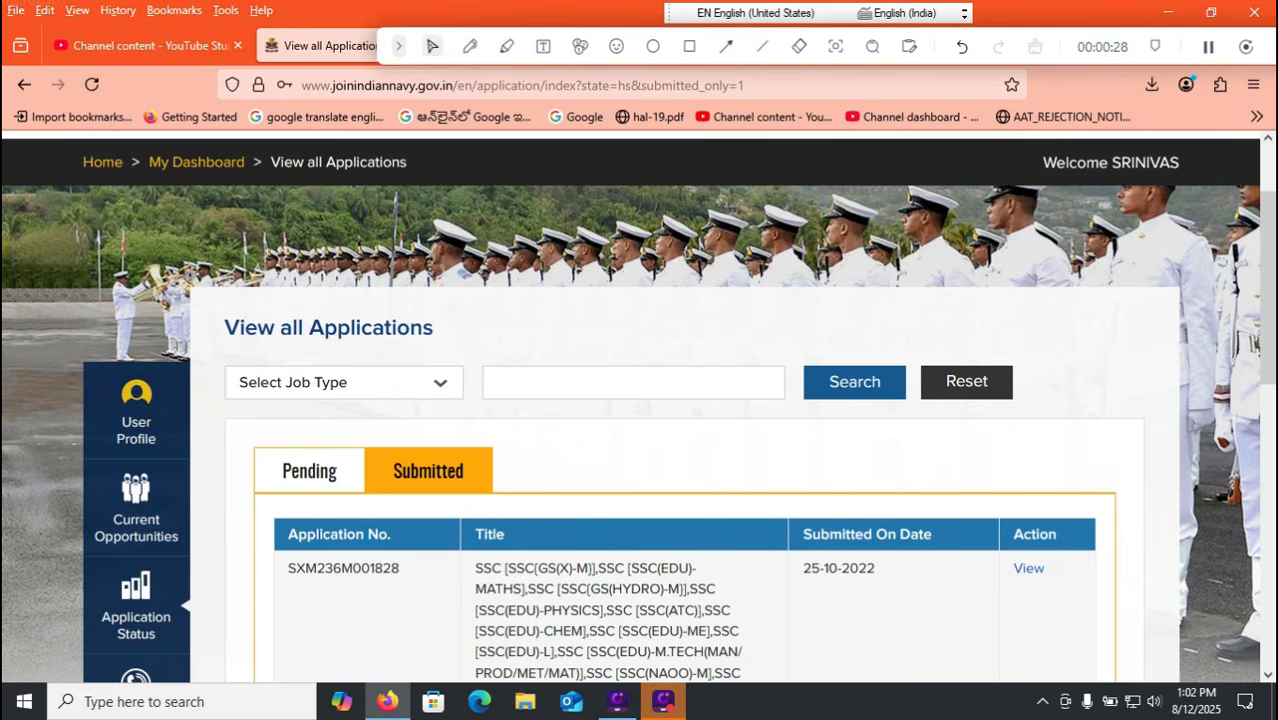
# Open Current Opportunities and locate Apply Now on the second SSC row of the job table.
pyautogui.click(136, 510)
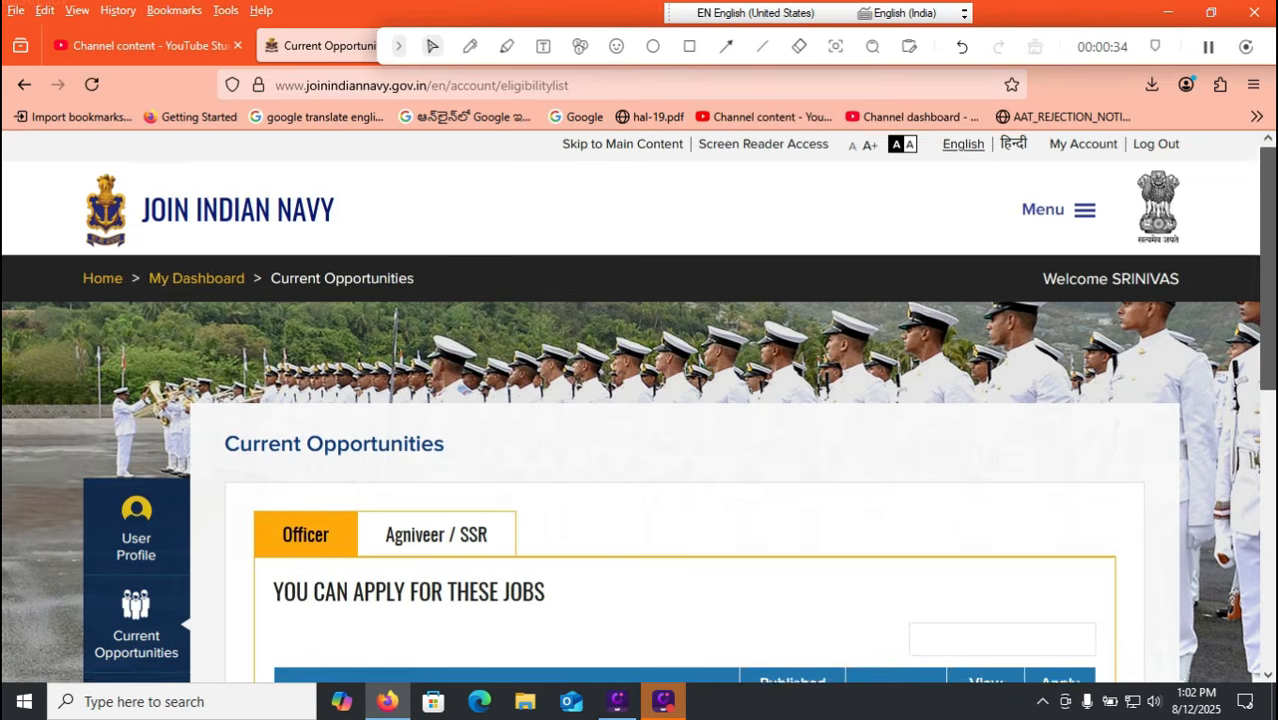
pyautogui.scroll(-2, 640, 420)
pyautogui.scroll(1, 640, 420)
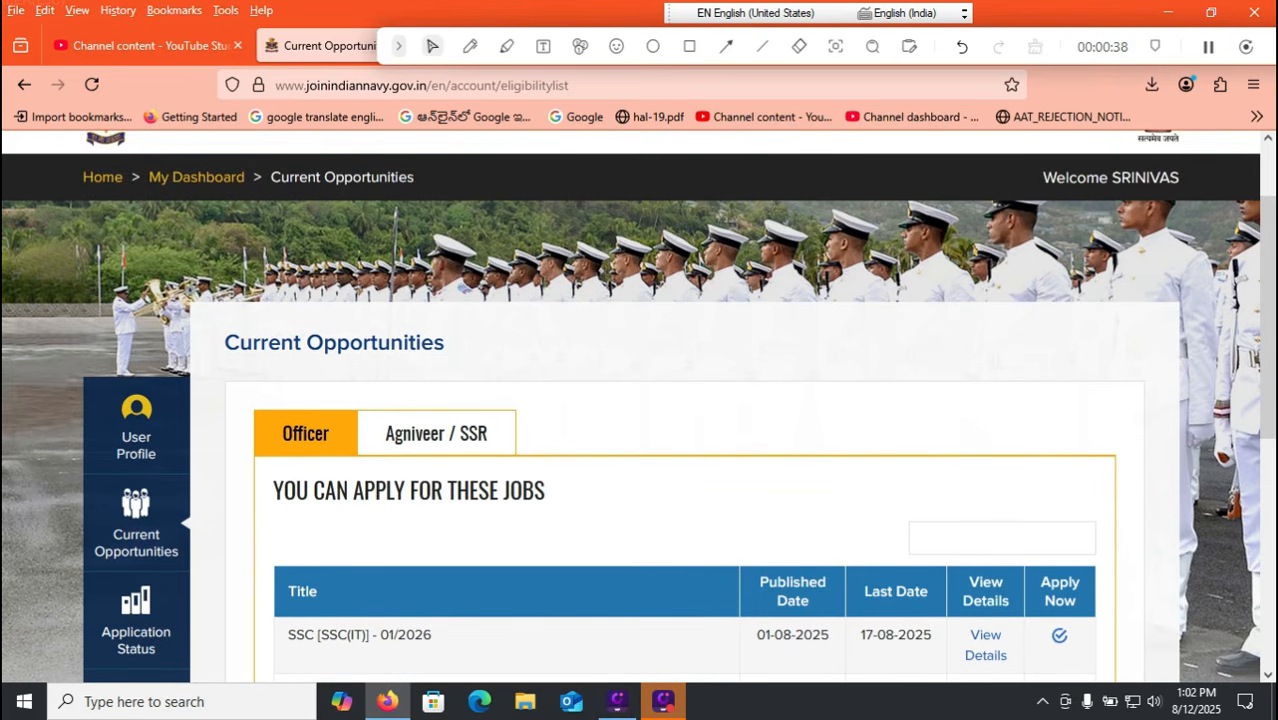
pyautogui.scroll(-3, 640, 420)
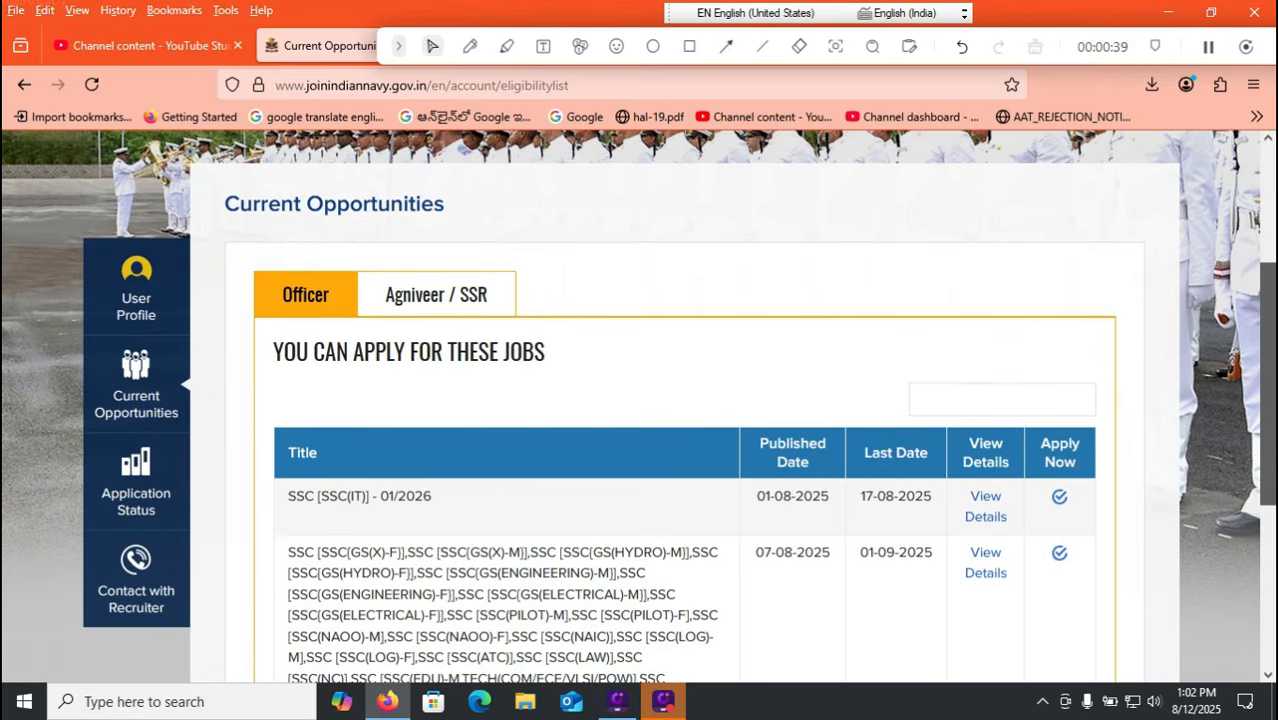
pyautogui.scroll(-2, 640, 420)
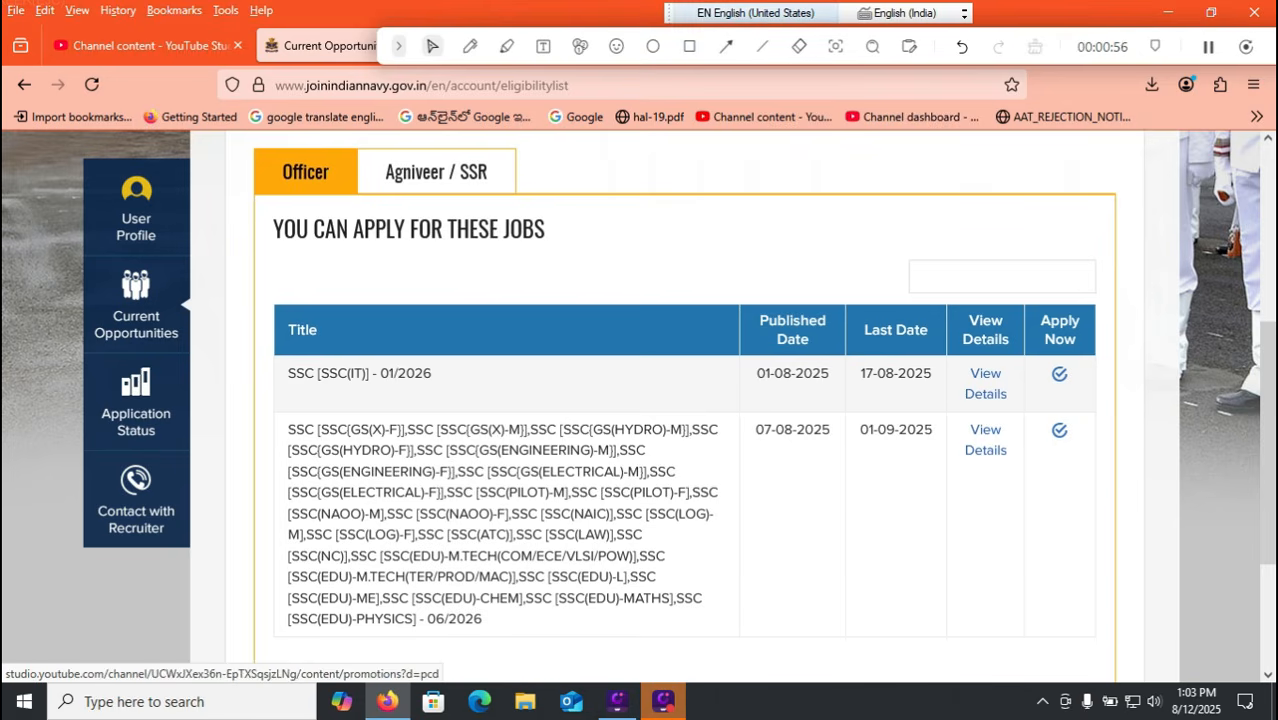
pyautogui.click(689, 46)
pyautogui.moveTo(1030, 408); pyautogui.dragTo(1106, 465)
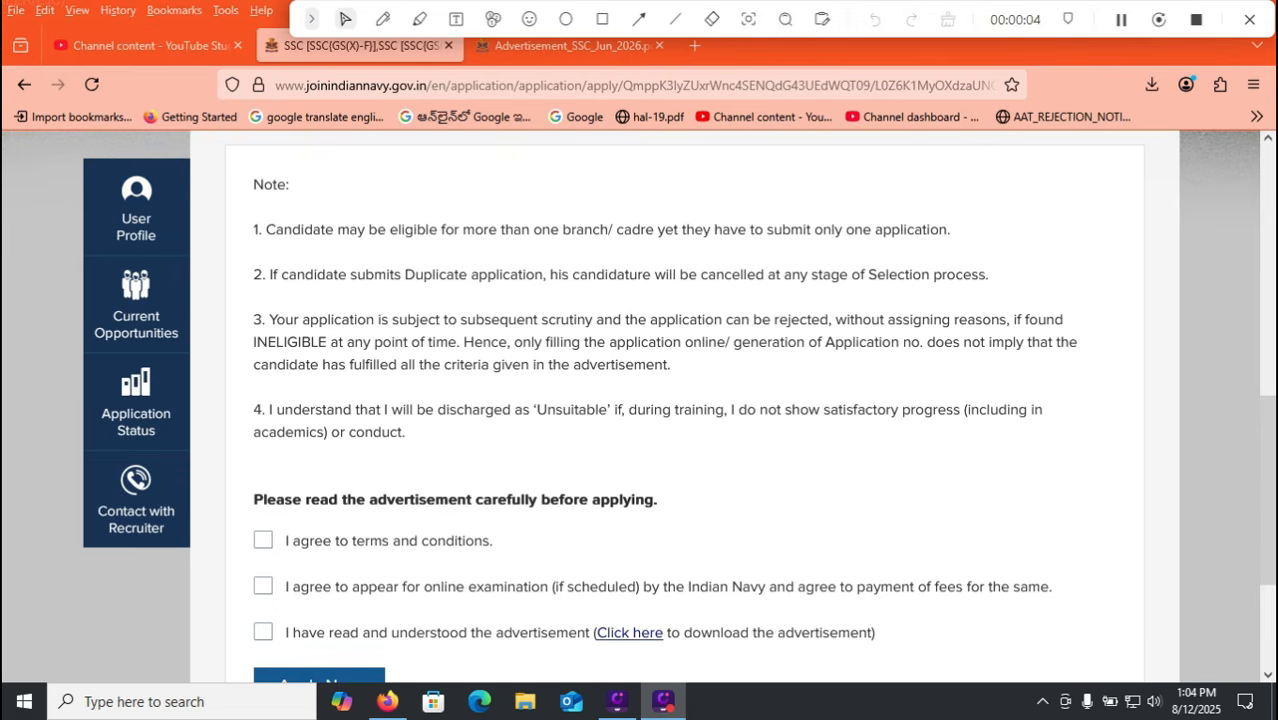
# Review the SSC advertisement PDF tab, then return to the application agreement page.
pyautogui.click(572, 46)
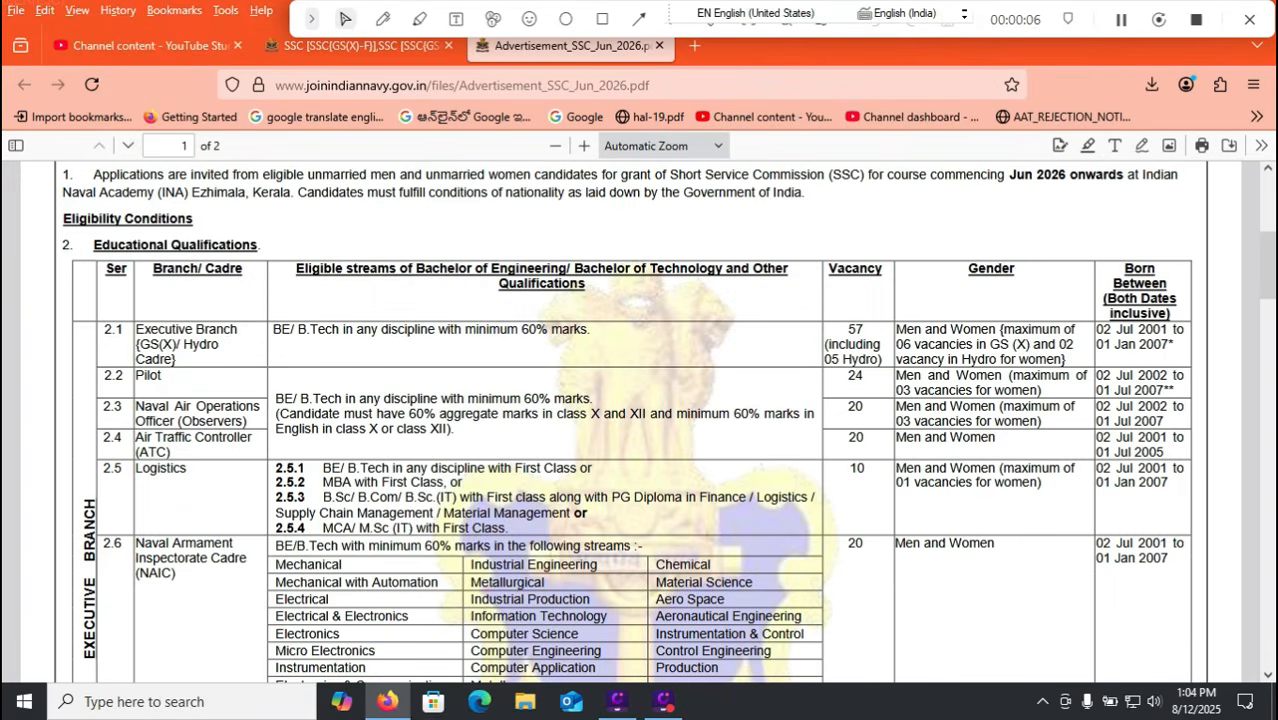
pyautogui.click(360, 46)
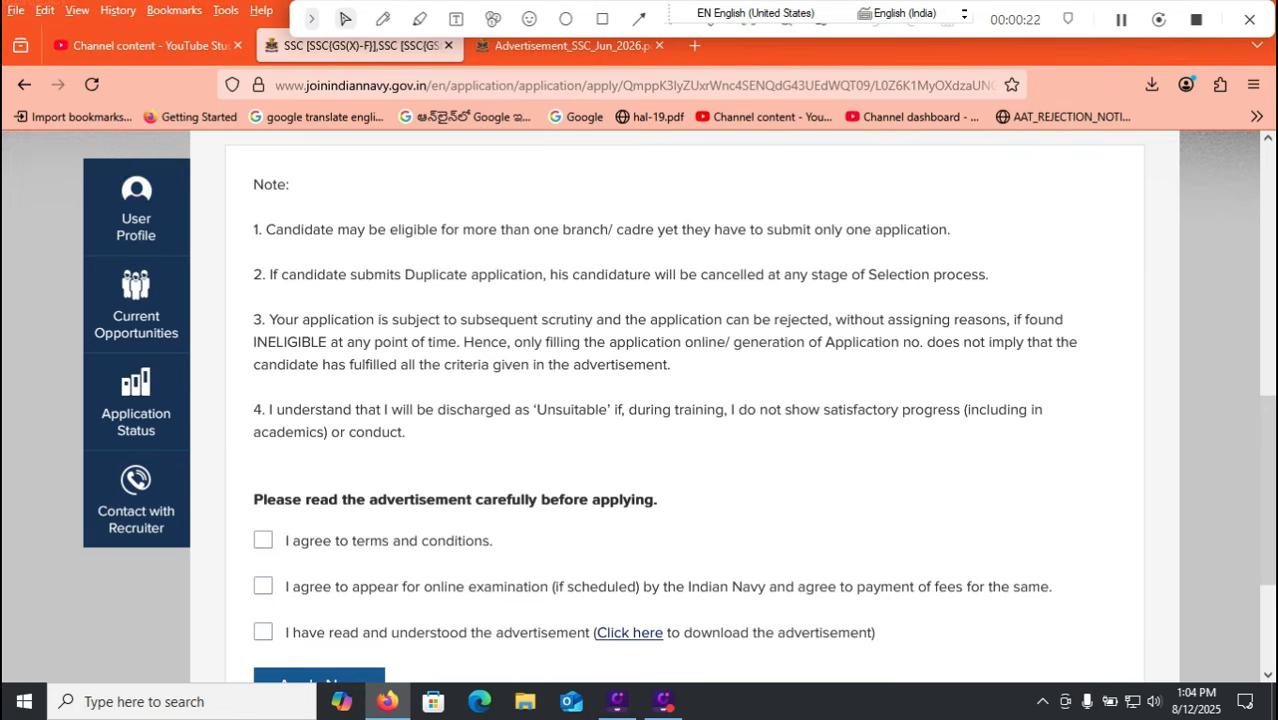
pyautogui.scroll(-2, 700, 400)
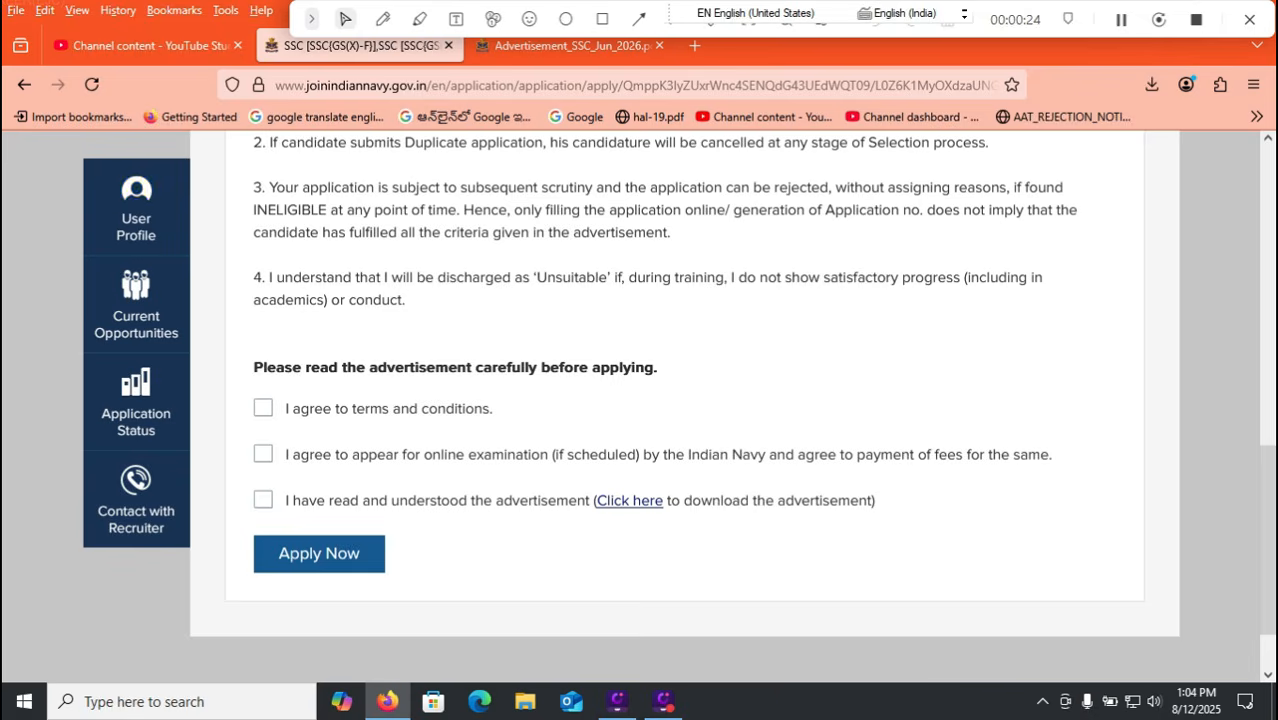
pyautogui.hotkey('ctrl', 'Tab')
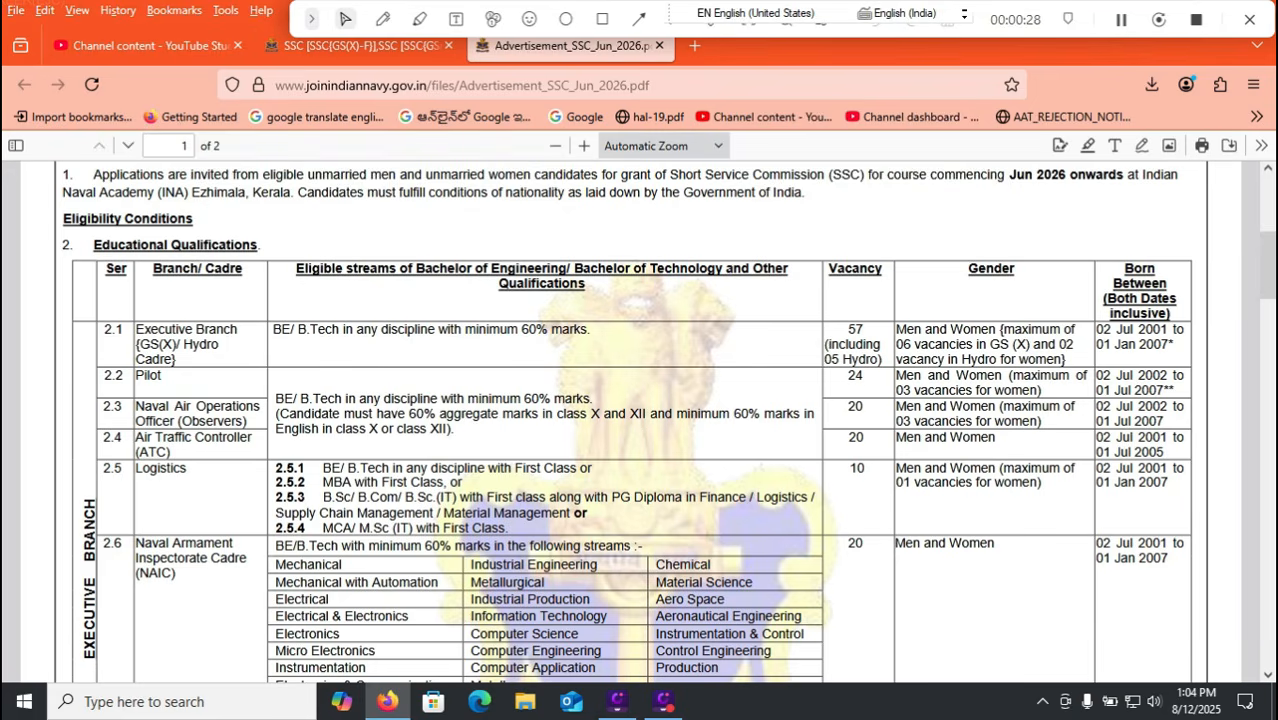
pyautogui.hotkey('ctrl', 'shift', 'Tab')
# Accept the terms, examination-and-fees, and advertisement-read declarations, then Apply Now.
pyautogui.click(263, 408)
pyautogui.click(263, 454)
pyautogui.click(263, 500)
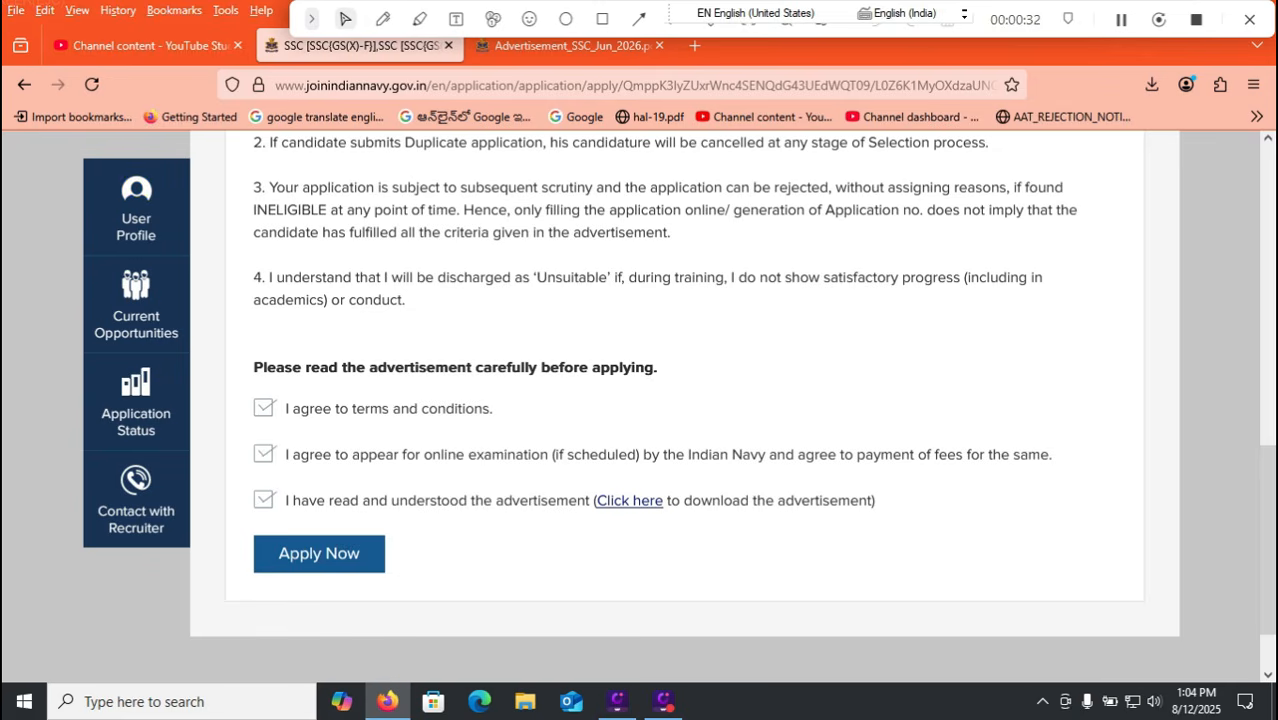
pyautogui.click(319, 553)
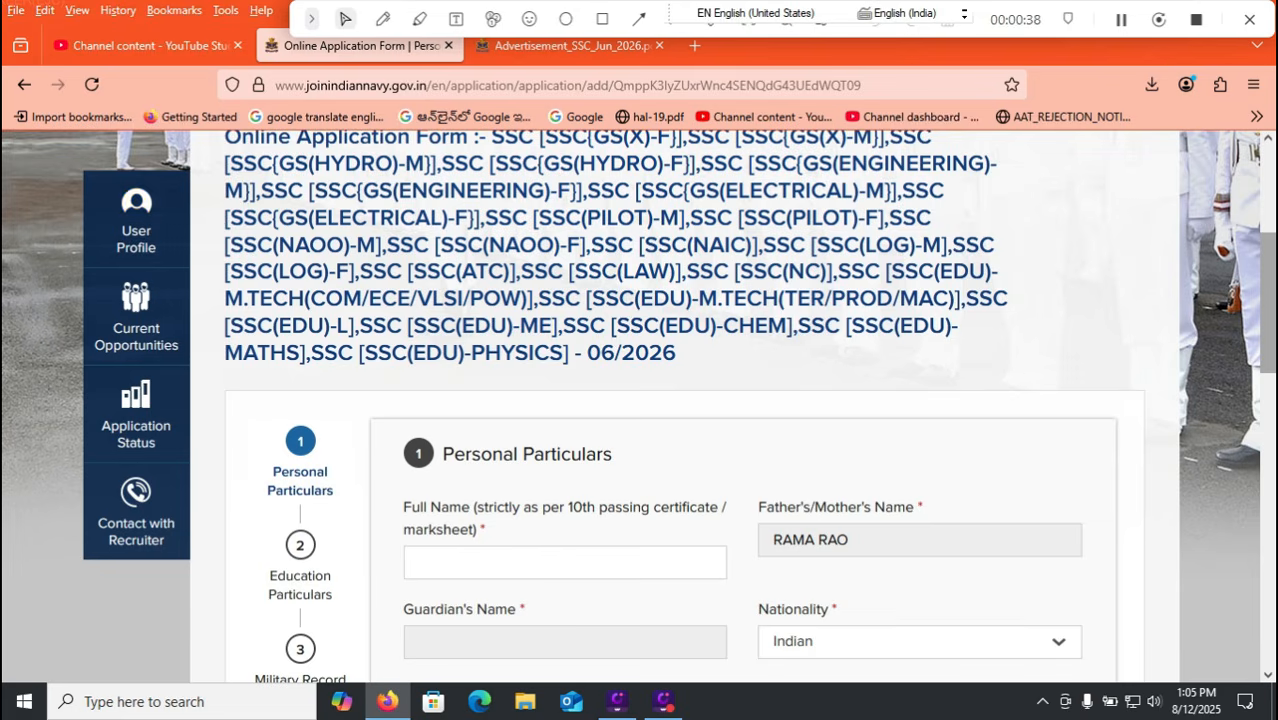
# Enter the candidate's full name in Full Name and choose Indian as Nationality.
pyautogui.scroll(-3, 638, 406)
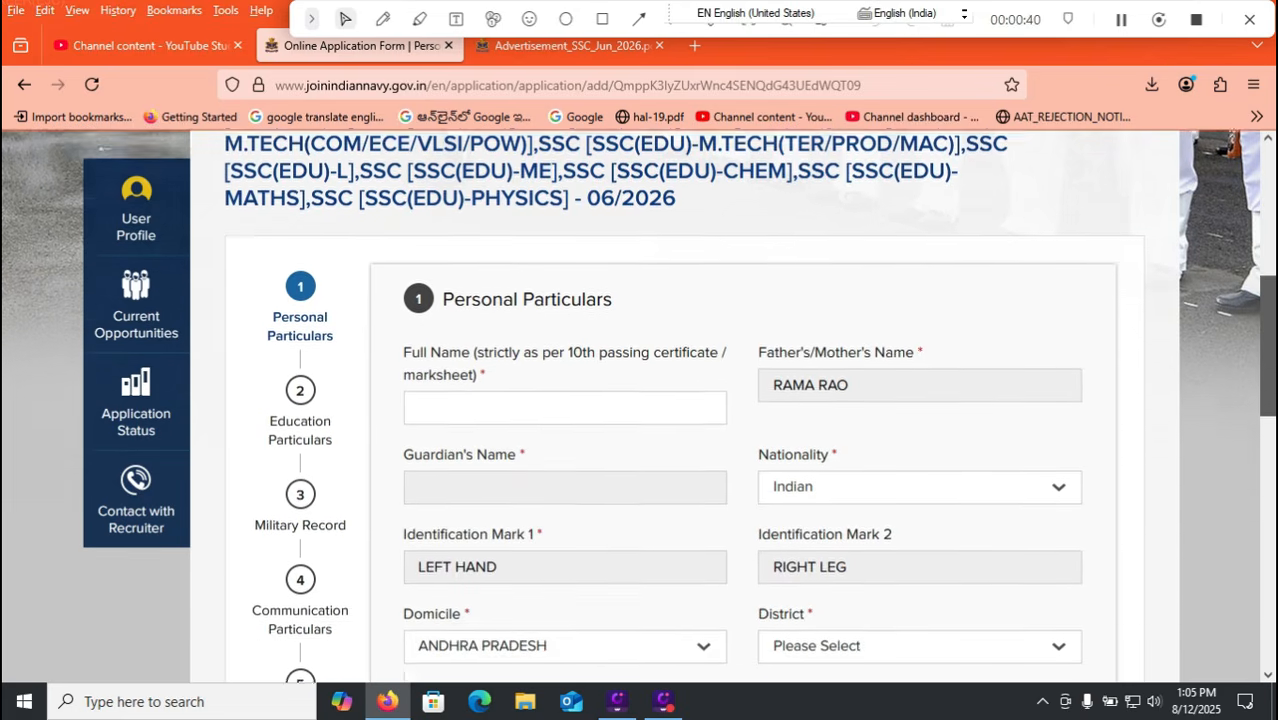
pyautogui.scroll(-9, 638, 406)
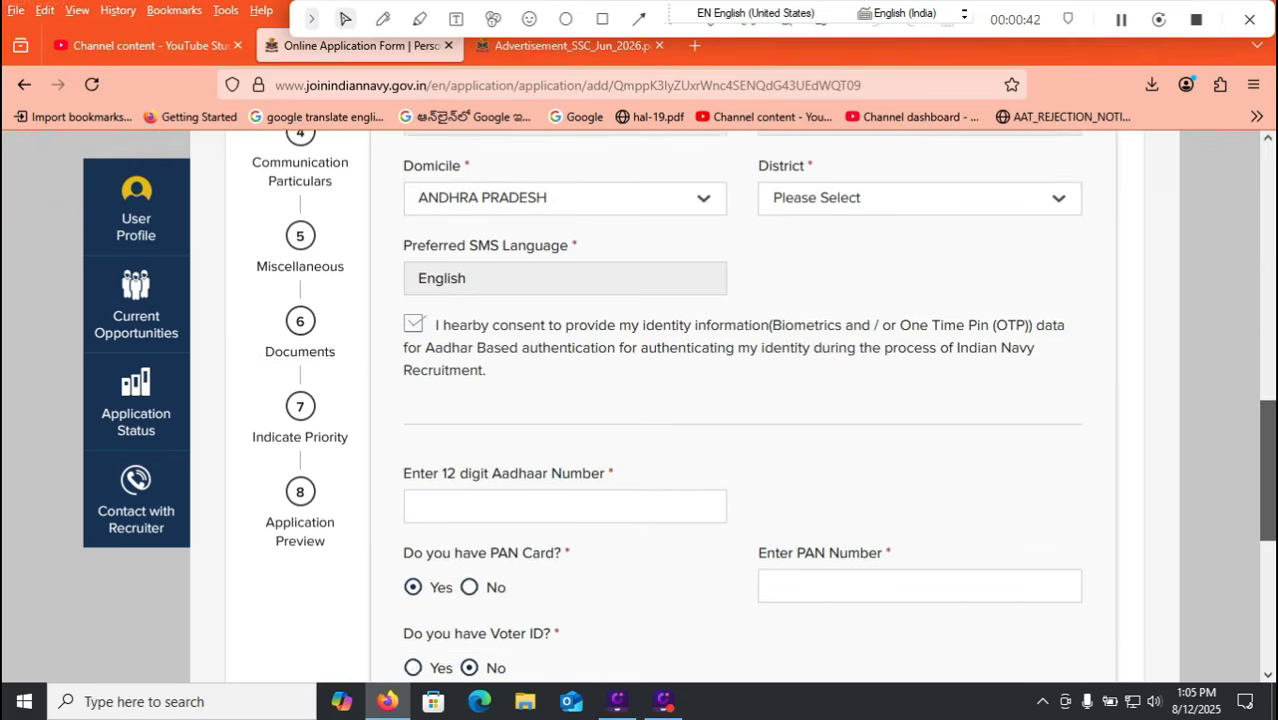
pyautogui.scroll(9, 638, 406)
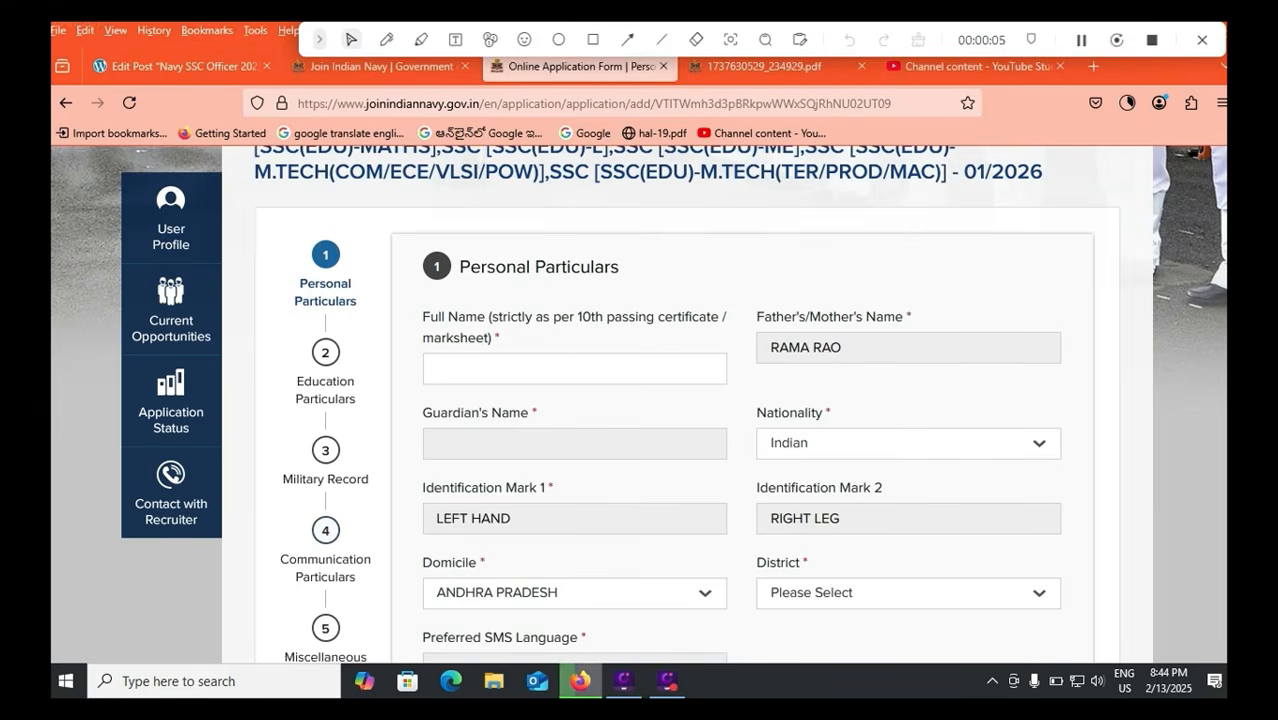
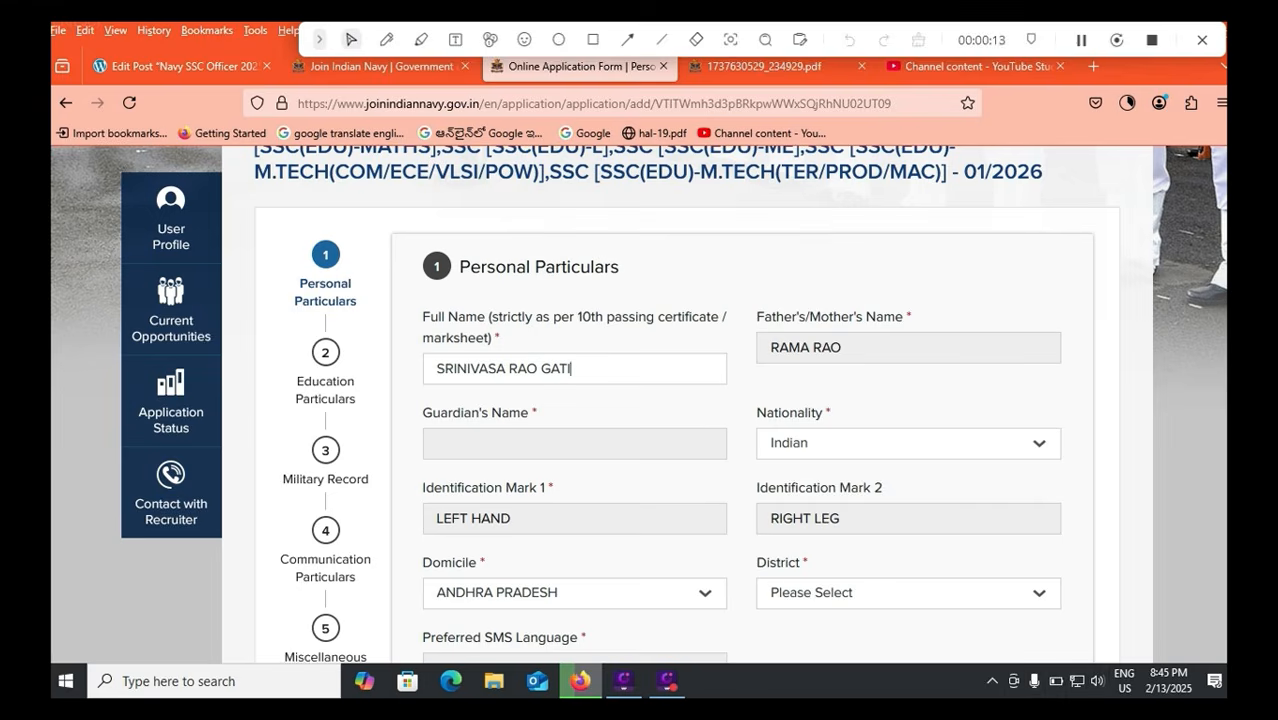
pyautogui.click(908, 443)
pyautogui.click(808, 476)
pyautogui.scroll(-1, 638, 404)
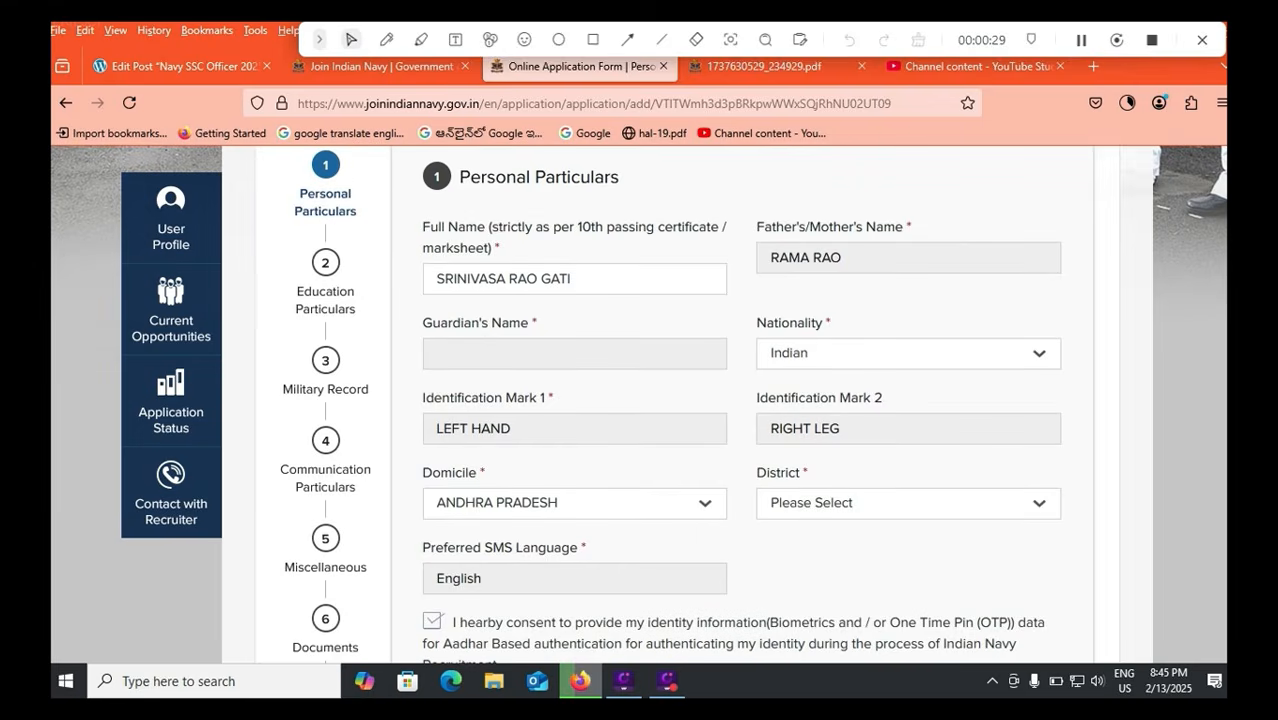
pyautogui.scroll(-2, 640, 400)
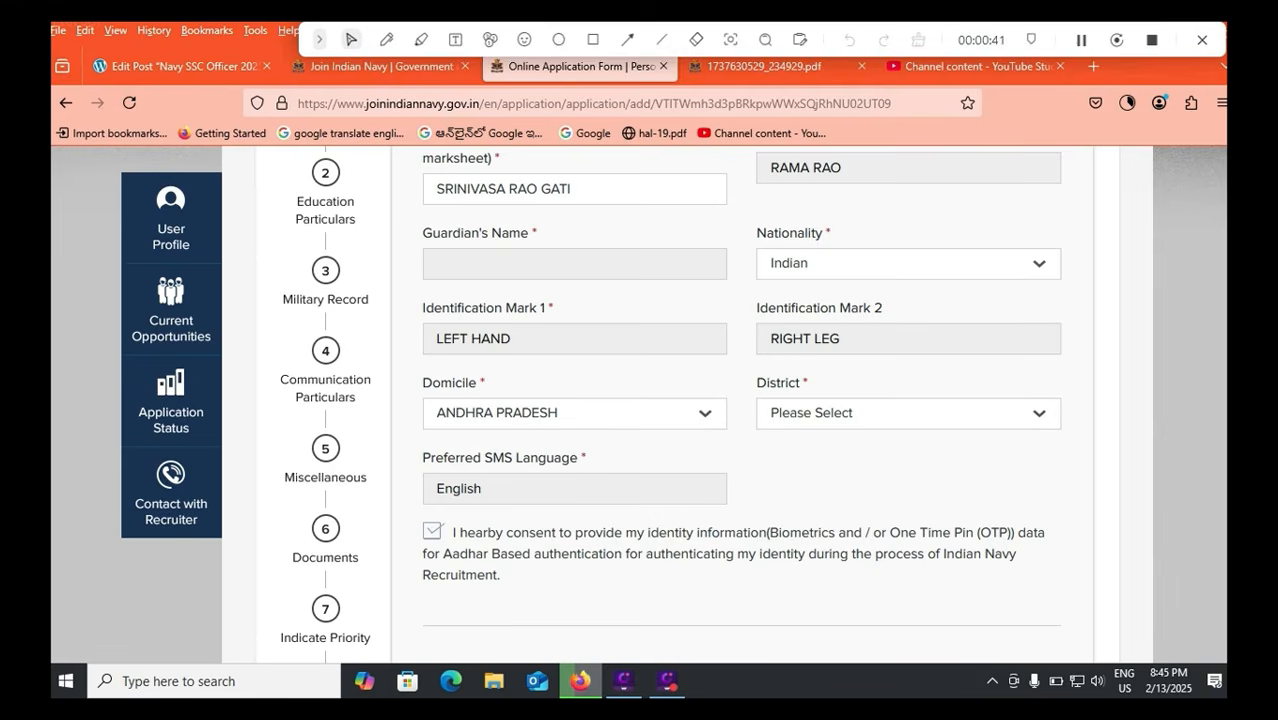
# Set domicile state to ANDHRA PRADESH and District to TIRUPATI.
pyautogui.click(574, 413)
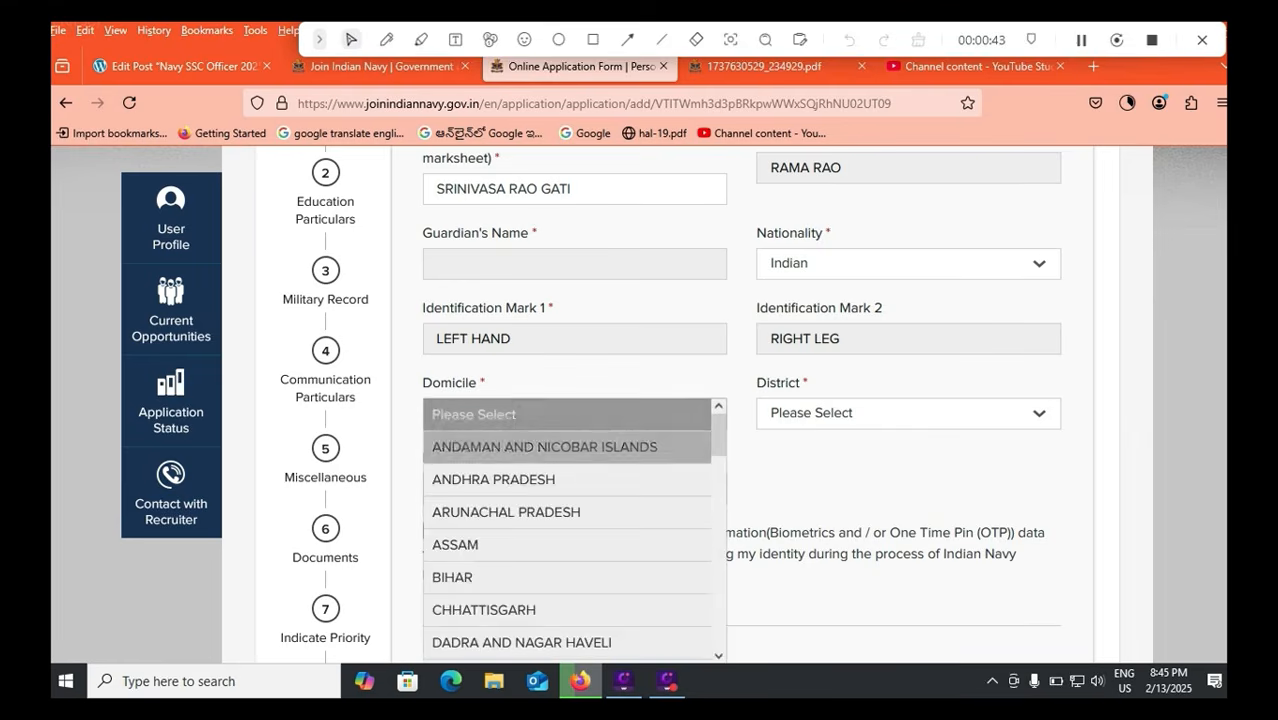
pyautogui.click(560, 479)
pyautogui.click(908, 413)
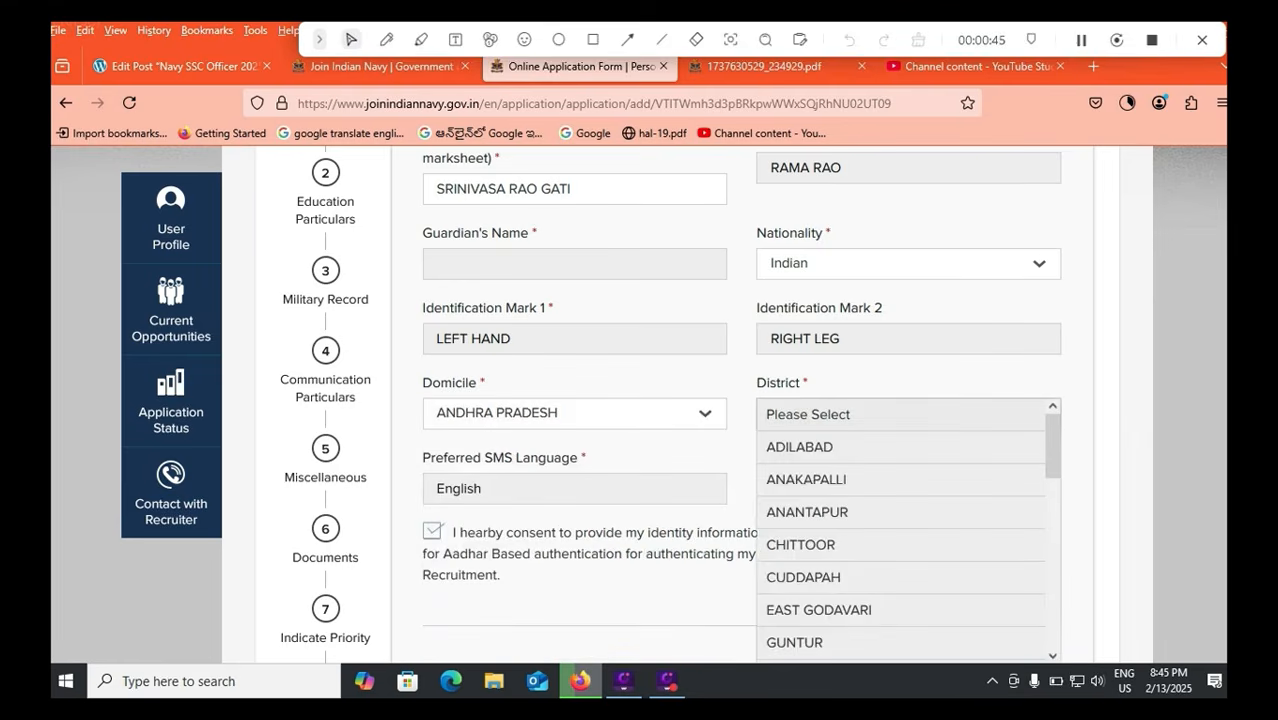
pyautogui.scroll(-2, 902, 480)
pyautogui.scroll(-4, 900, 500)
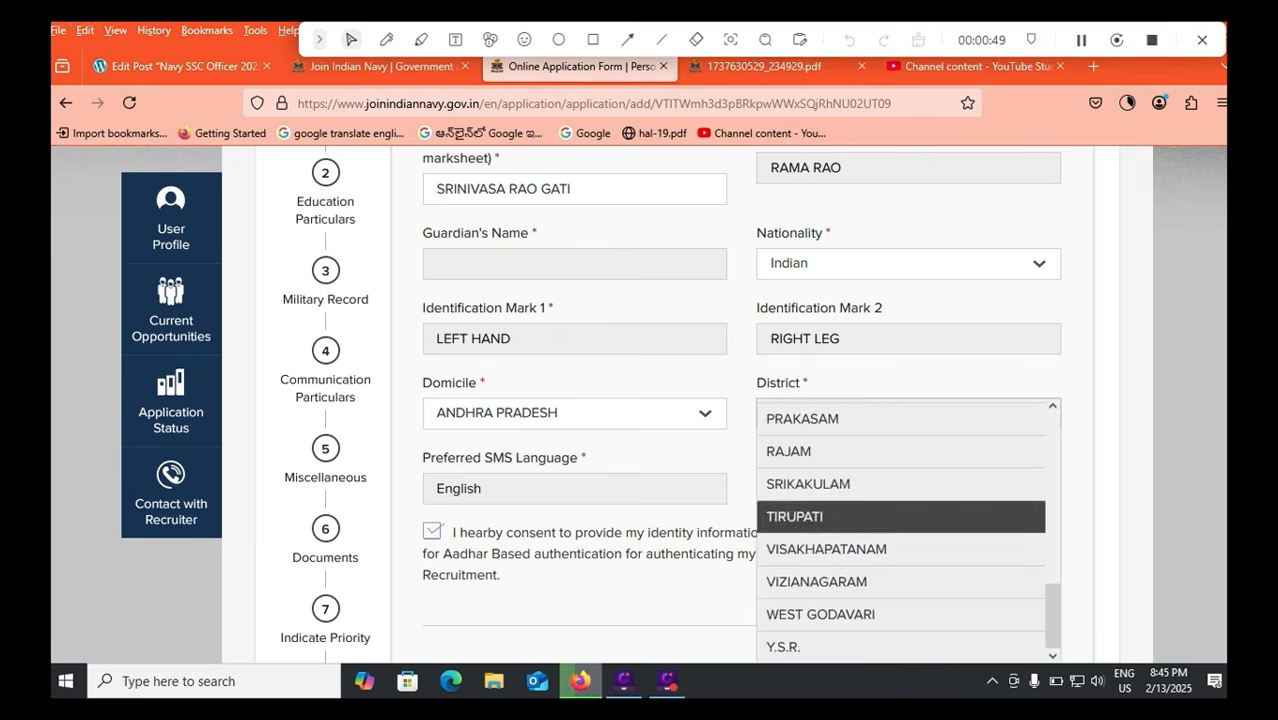
pyautogui.click(898, 518)
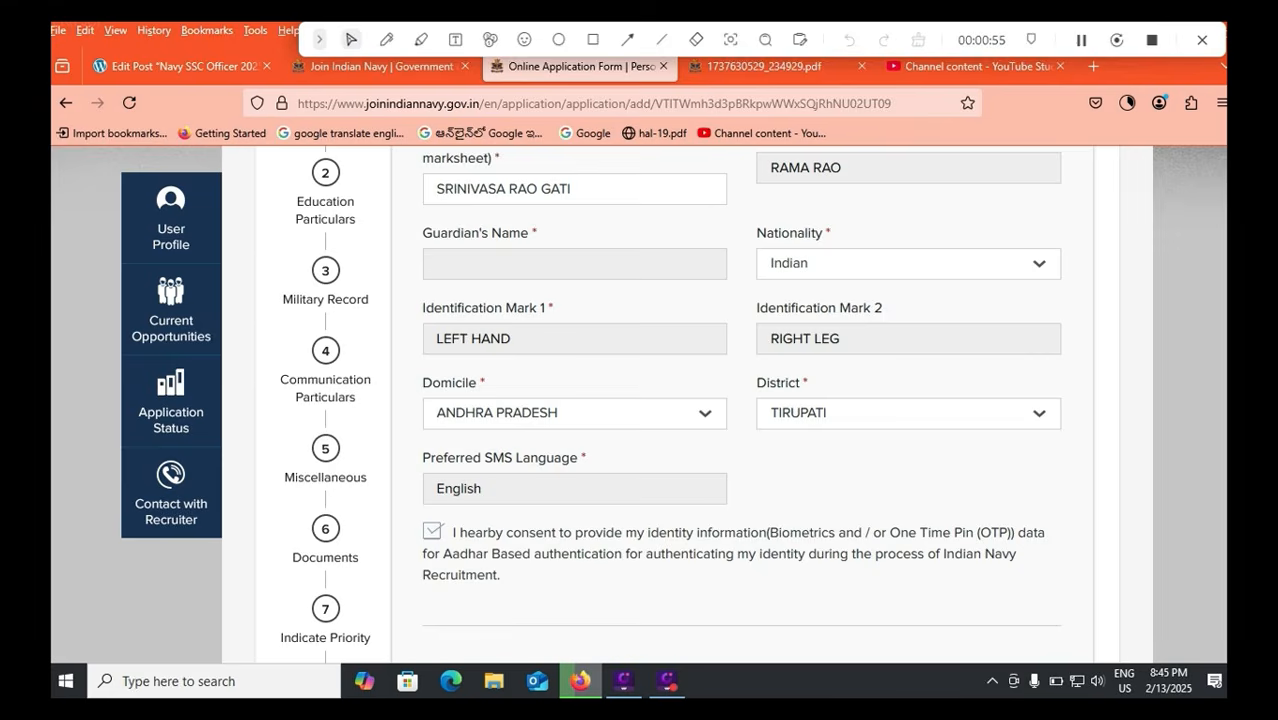
pyautogui.scroll(-2, 740, 400)
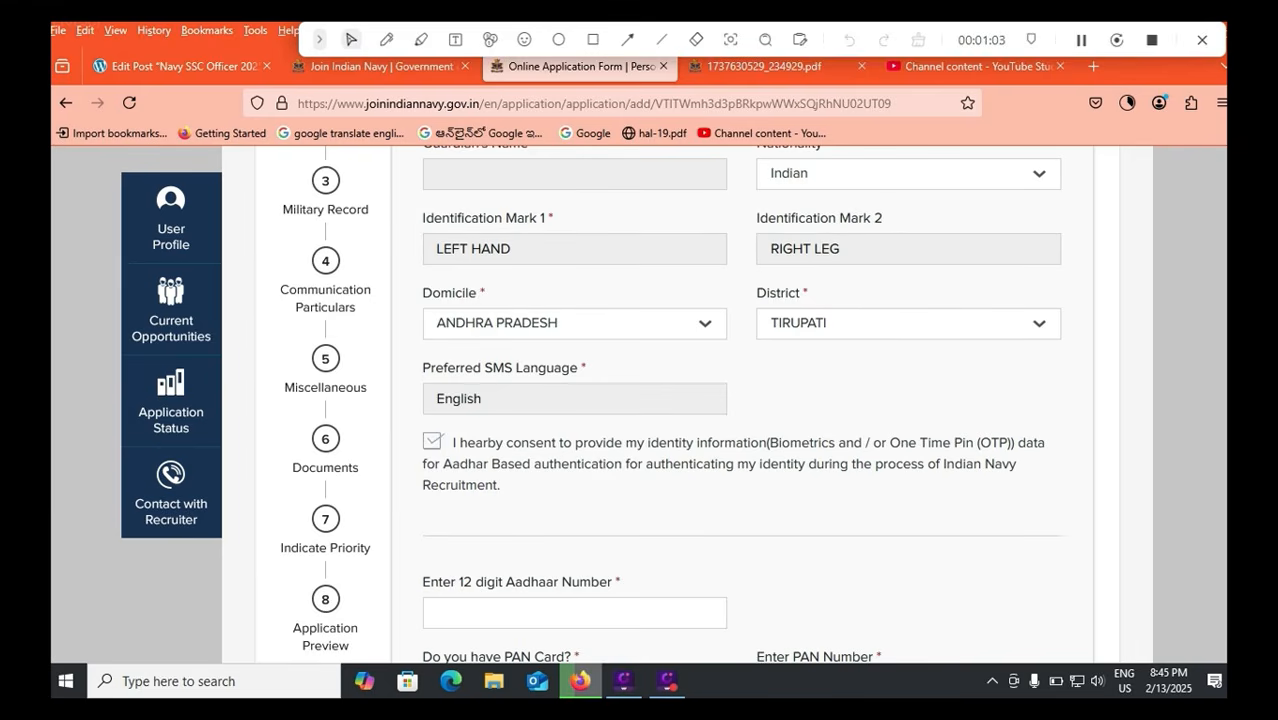
# Focus the Aadhaar number field and preview Voter ID, Passport and Ration Card by answering Yes.
pyautogui.scroll(-3, 660, 400)
pyautogui.click(437, 433)
pyautogui.scroll(-2, 660, 400)
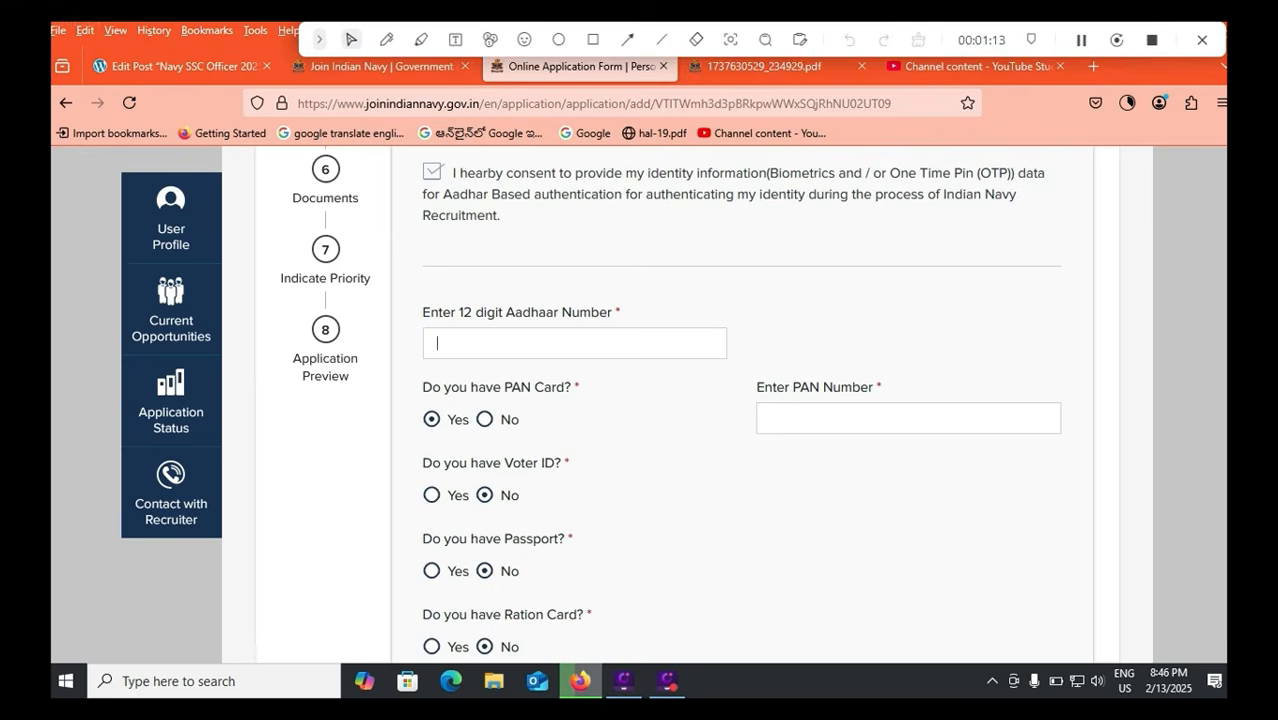
pyautogui.click(432, 495)
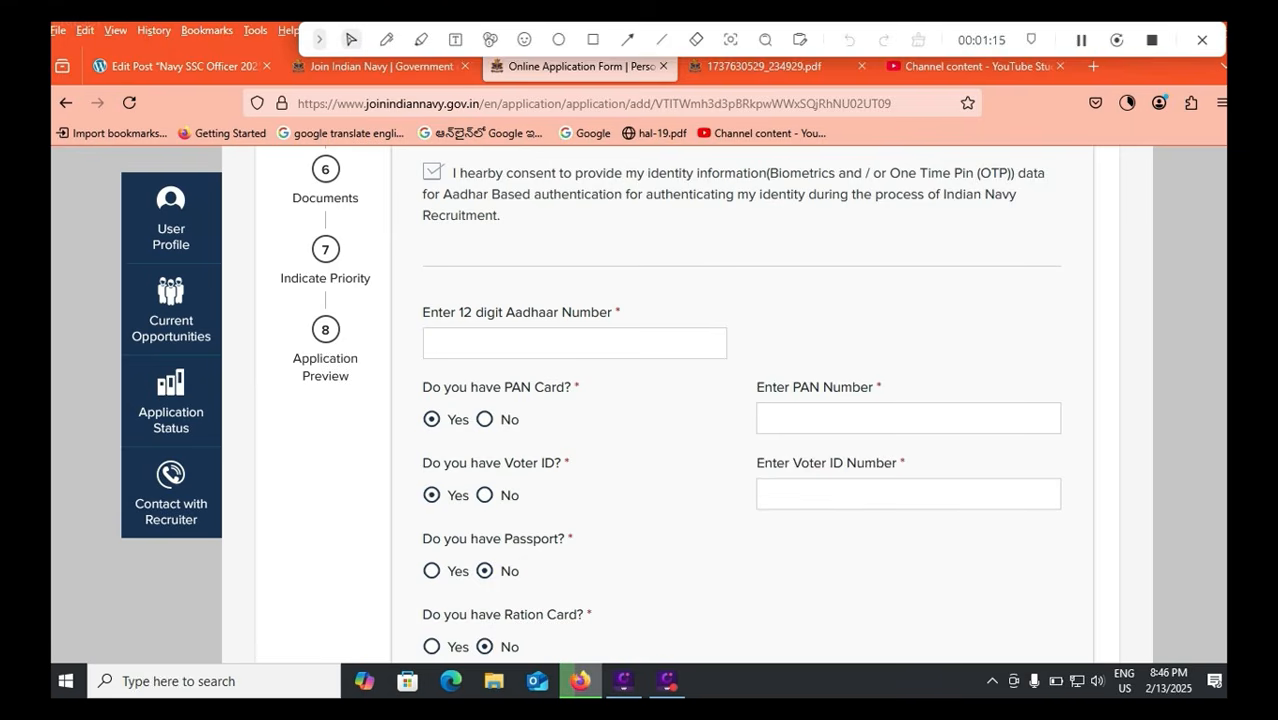
pyautogui.scroll(-2, 740, 400)
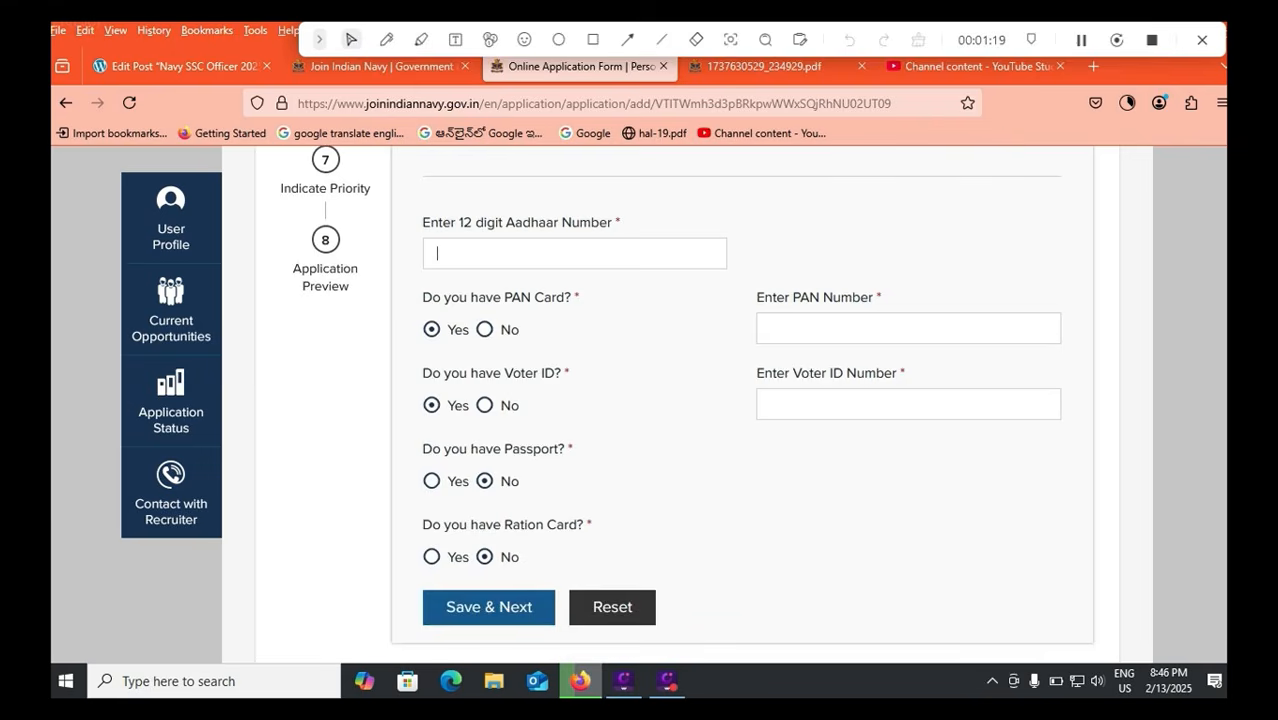
pyautogui.click(432, 481)
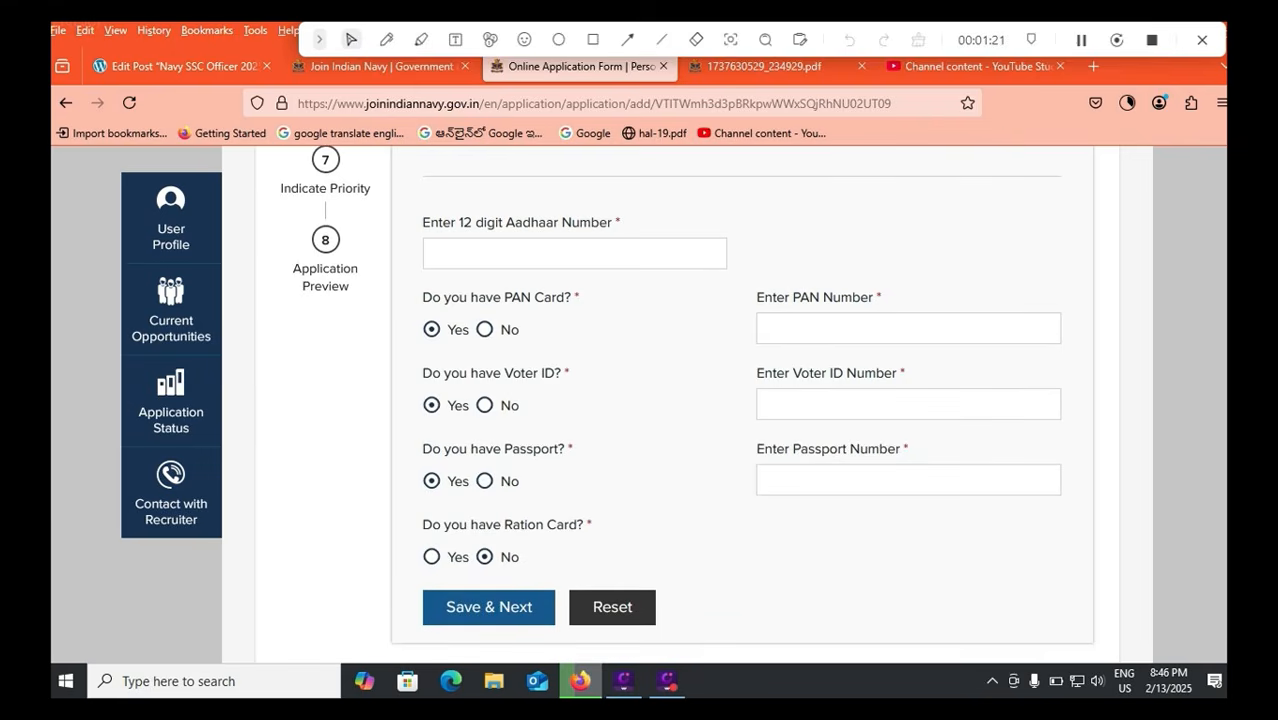
pyautogui.click(432, 557)
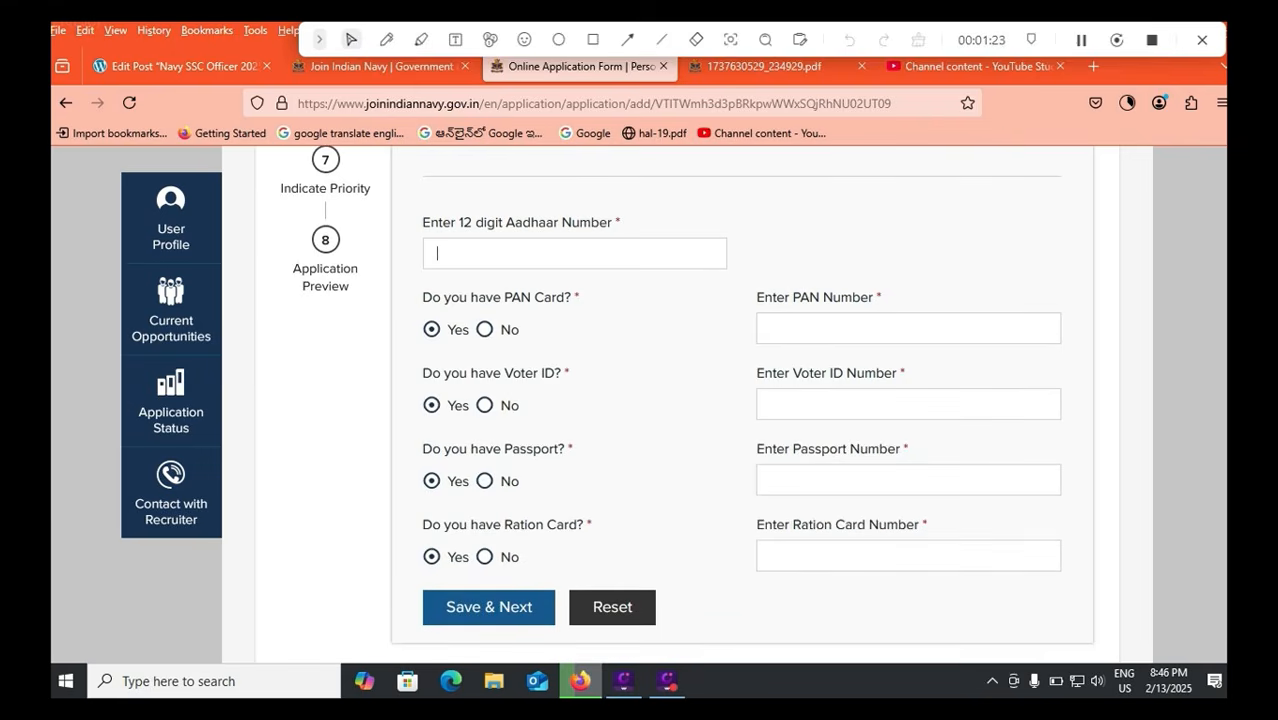
# Answer No for Ration Card, Passport, Voter ID and PAN Card, returning to the Aadhaar field.
pyautogui.click(485, 557)
pyautogui.click(485, 481)
pyautogui.click(485, 405)
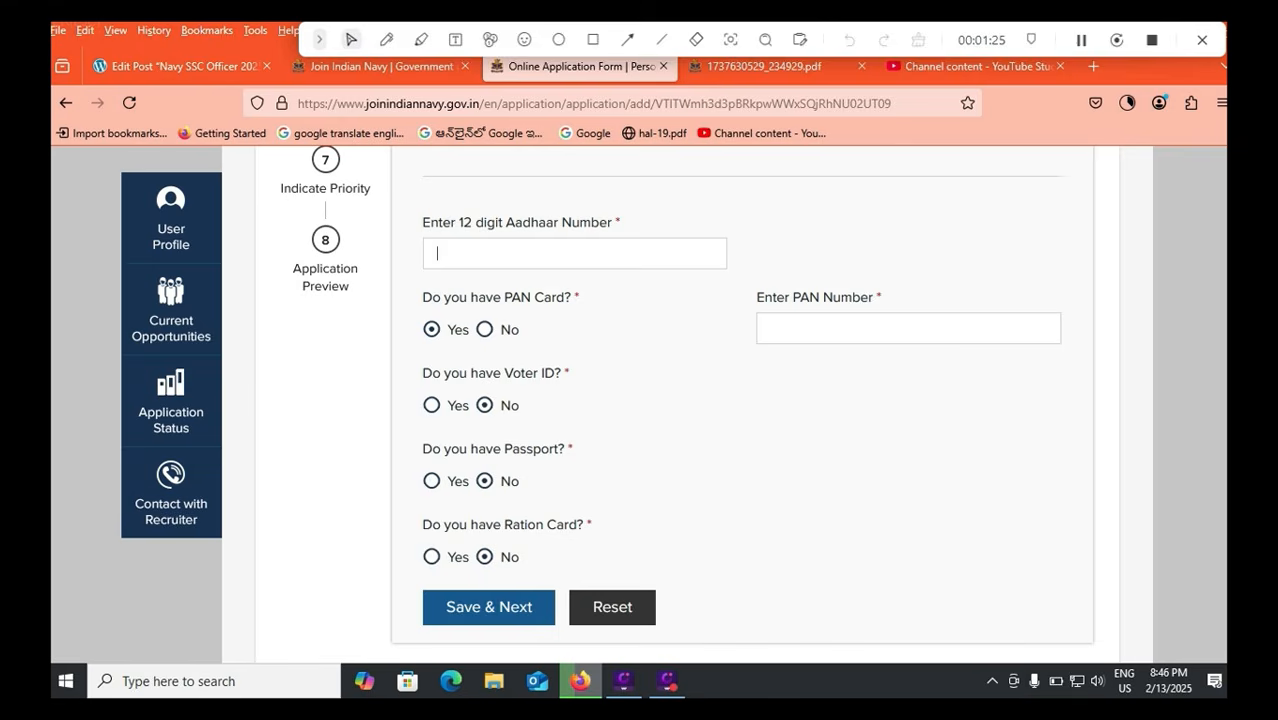
pyautogui.click(485, 329)
pyautogui.click(480, 253)
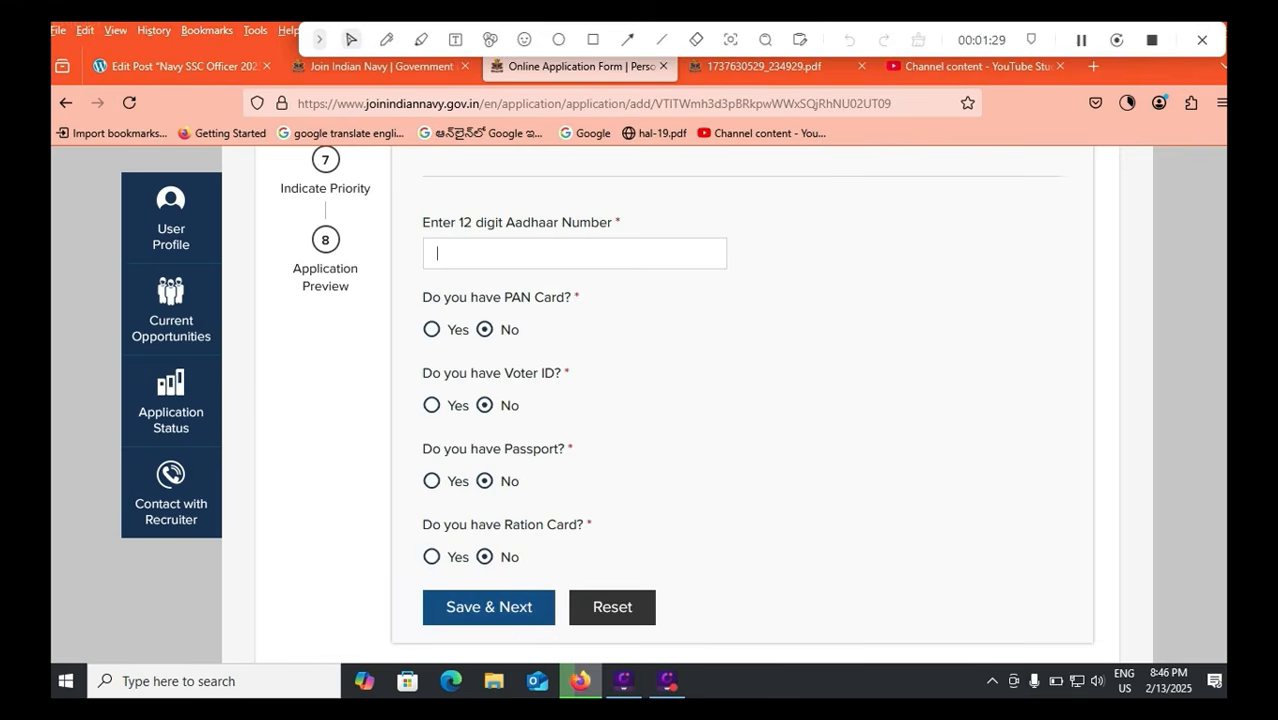
pyautogui.click(593, 40)
pyautogui.moveTo(398, 568); pyautogui.dragTo(572, 634)
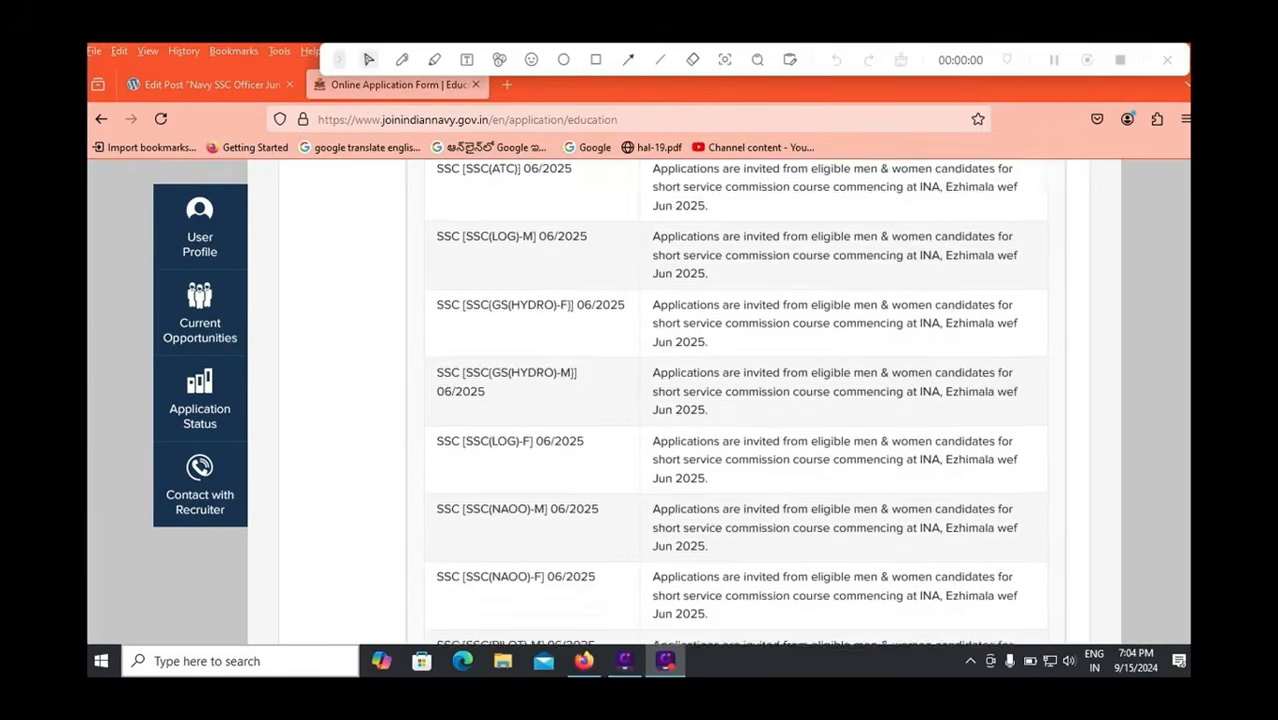
# Scroll through the Education Particulars table to review the B.Tech graduation entry.
pyautogui.scroll(15, 640, 400)
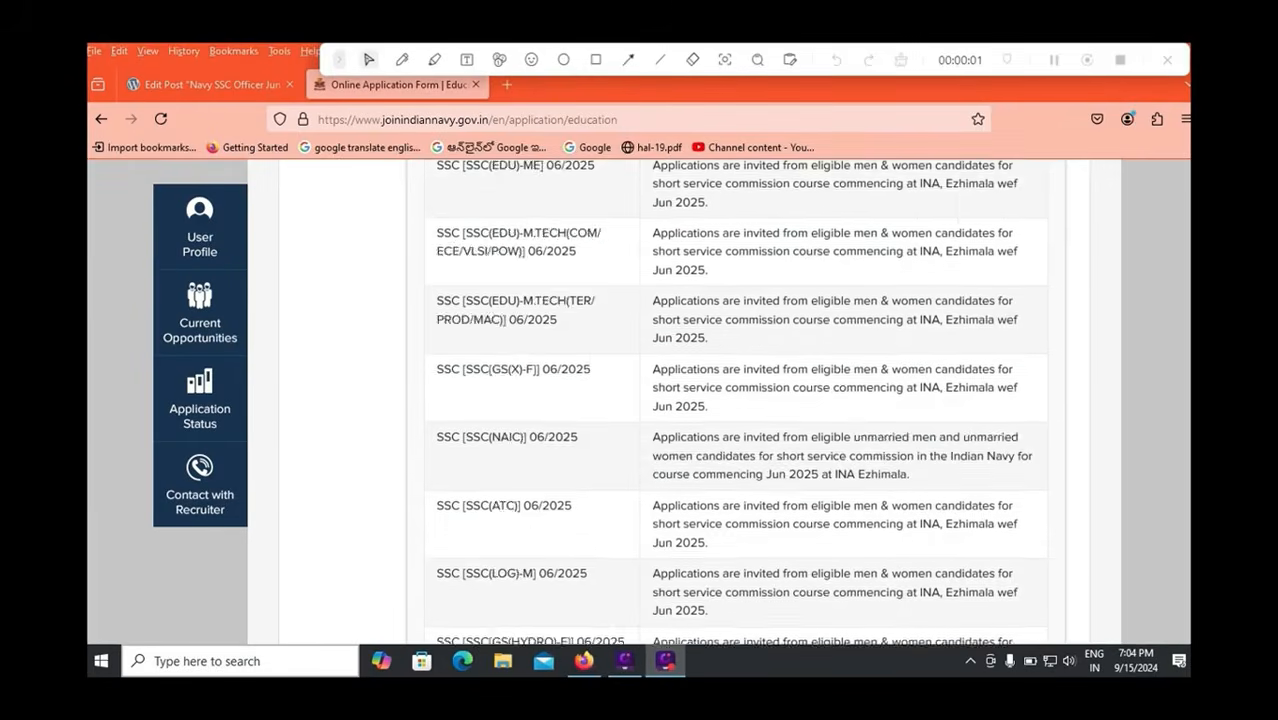
pyautogui.scroll(-2, 640, 400)
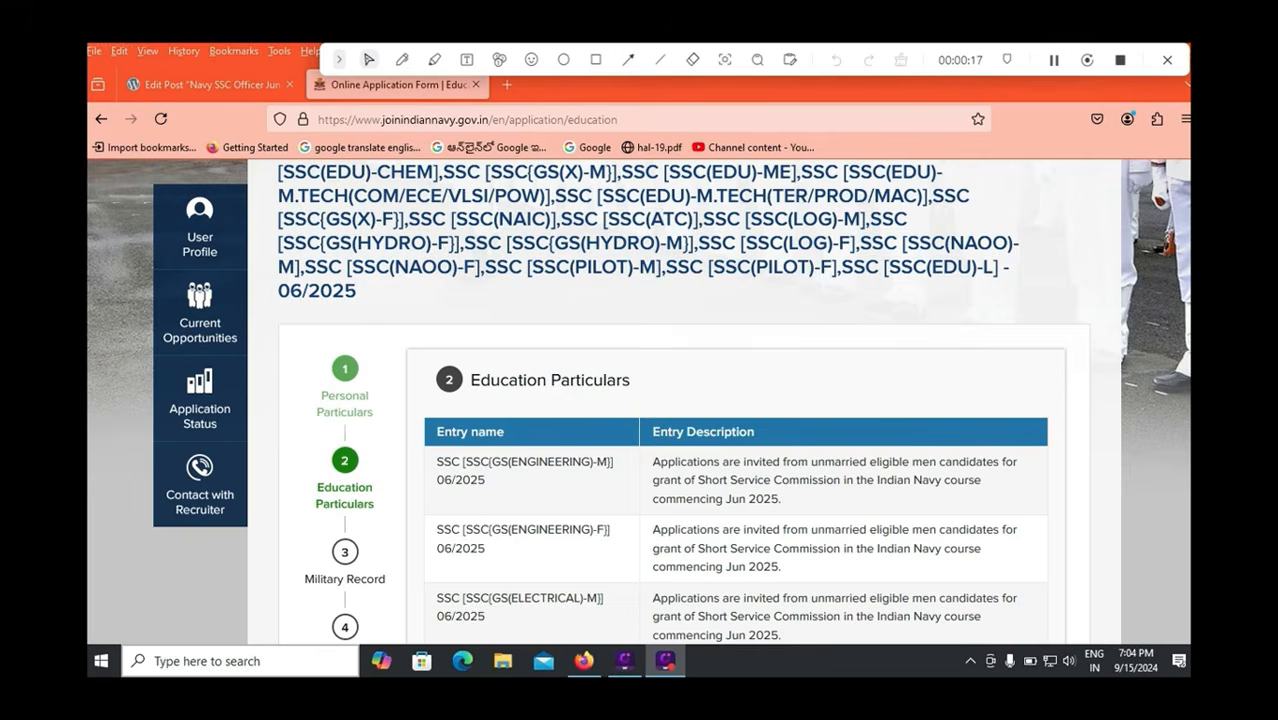
pyautogui.scroll(-3, 638, 400)
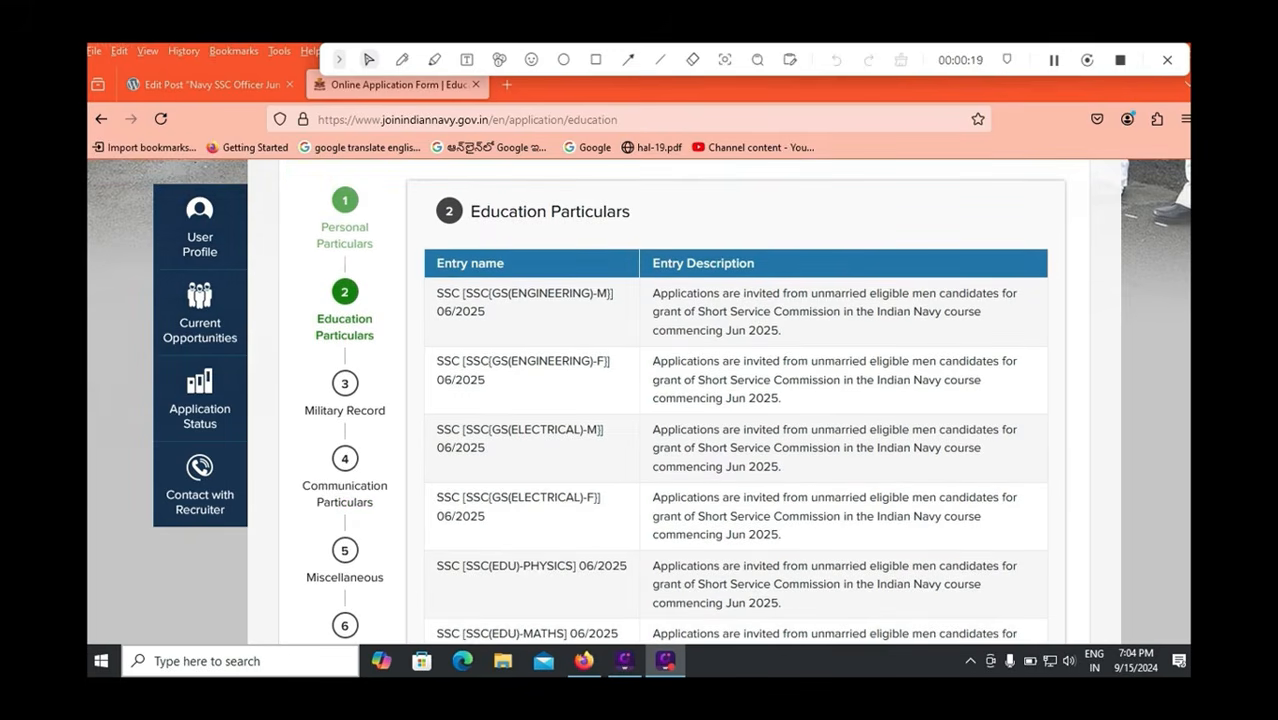
pyautogui.scroll(-1, 735, 400)
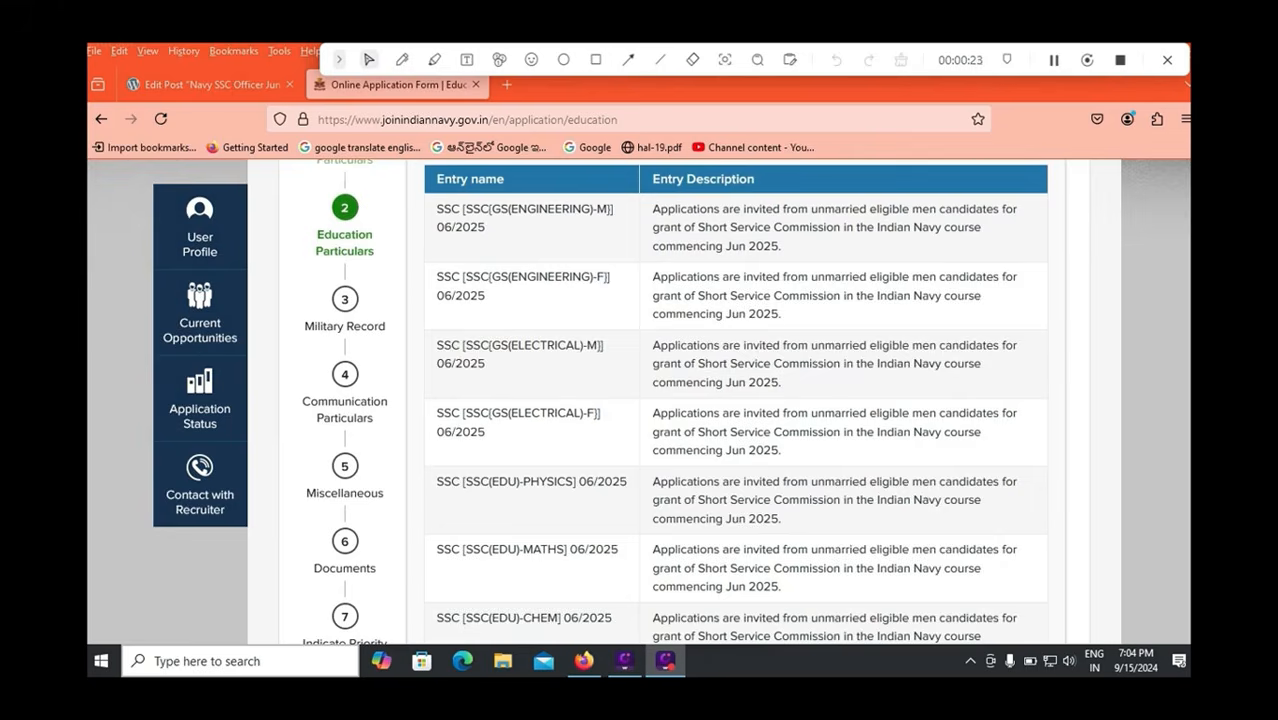
pyautogui.scroll(-4, 735, 400)
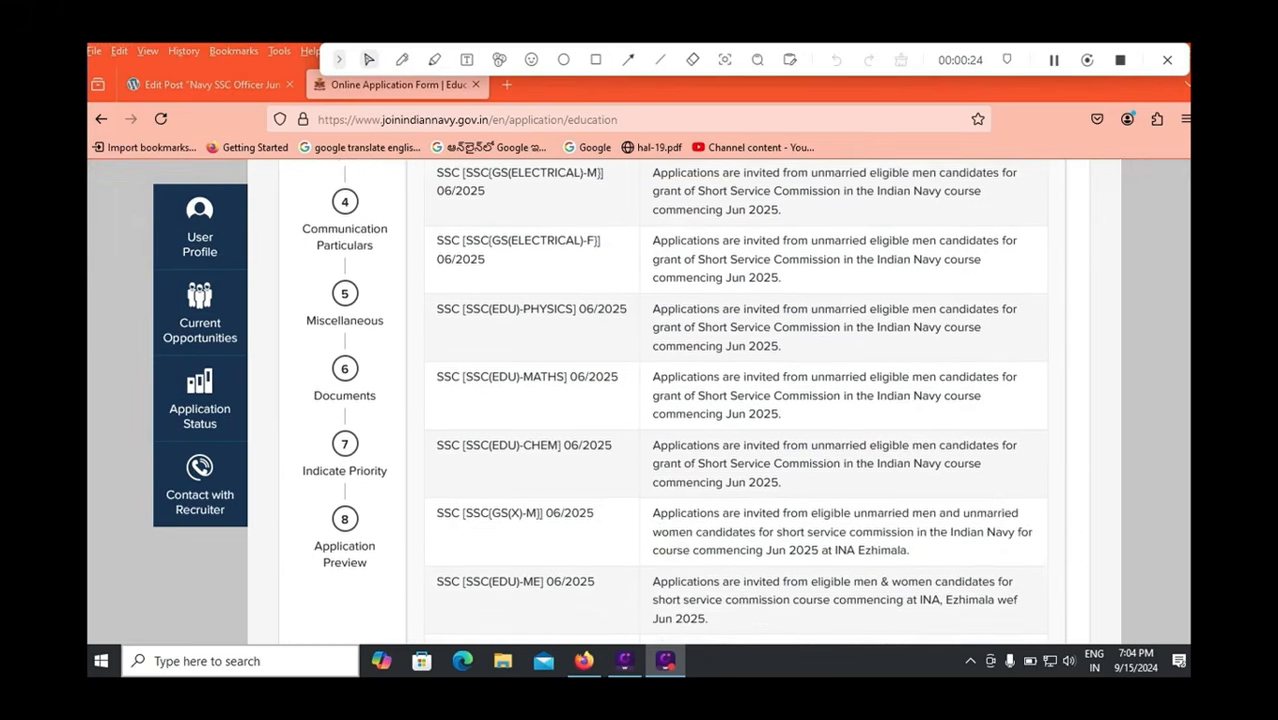
pyautogui.scroll(-4, 735, 400)
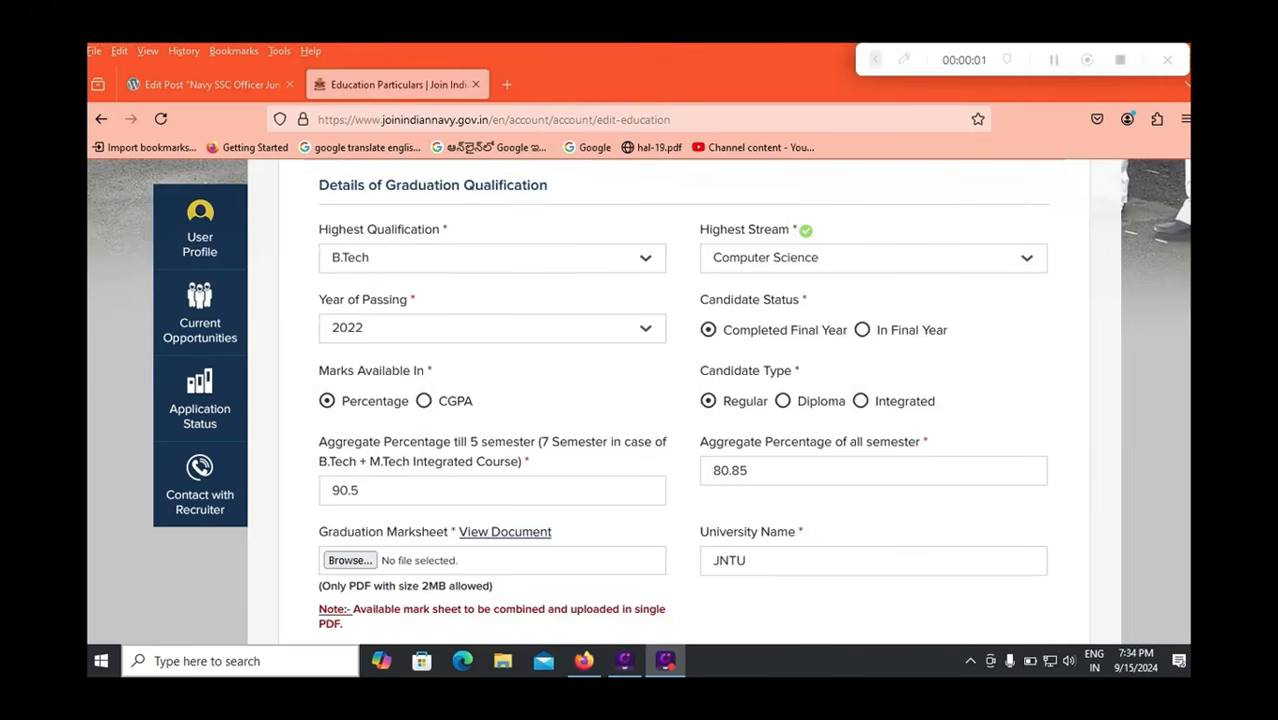
# Set highest qualification to B.Tech, stream Computer Science, and year of passing 2022.
pyautogui.click(492, 258)
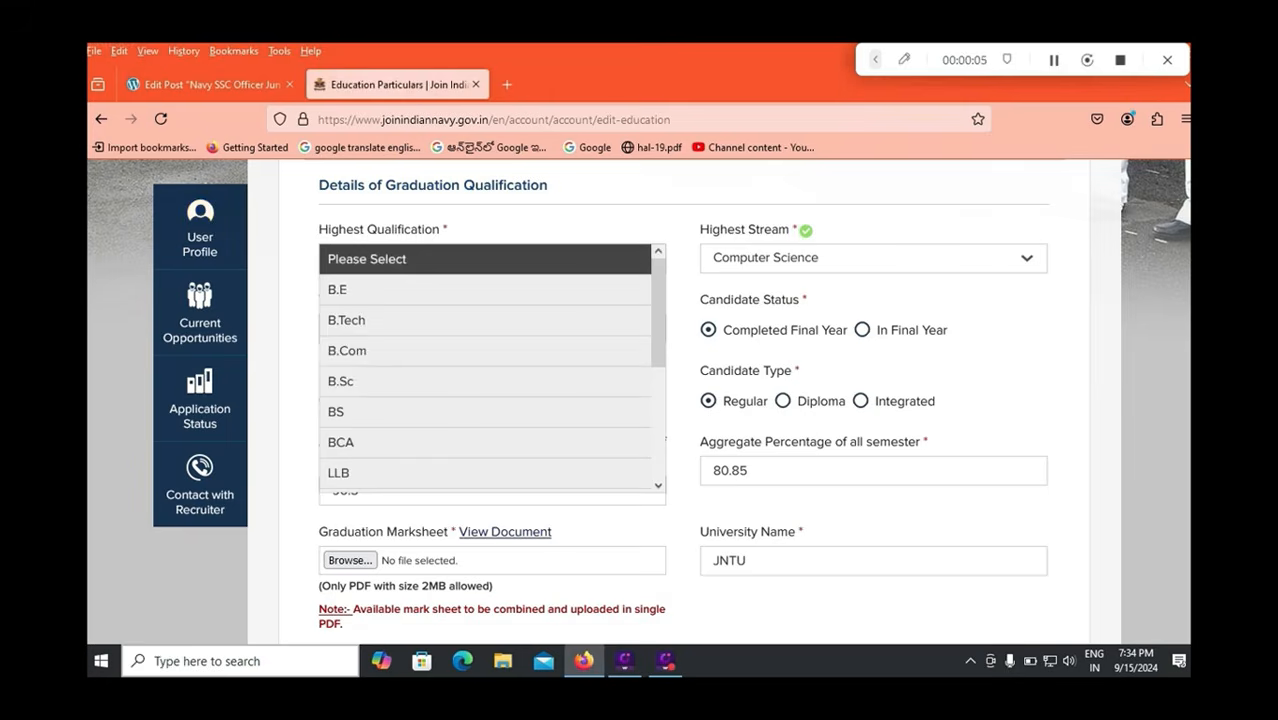
pyautogui.scroll(-3, 485, 370)
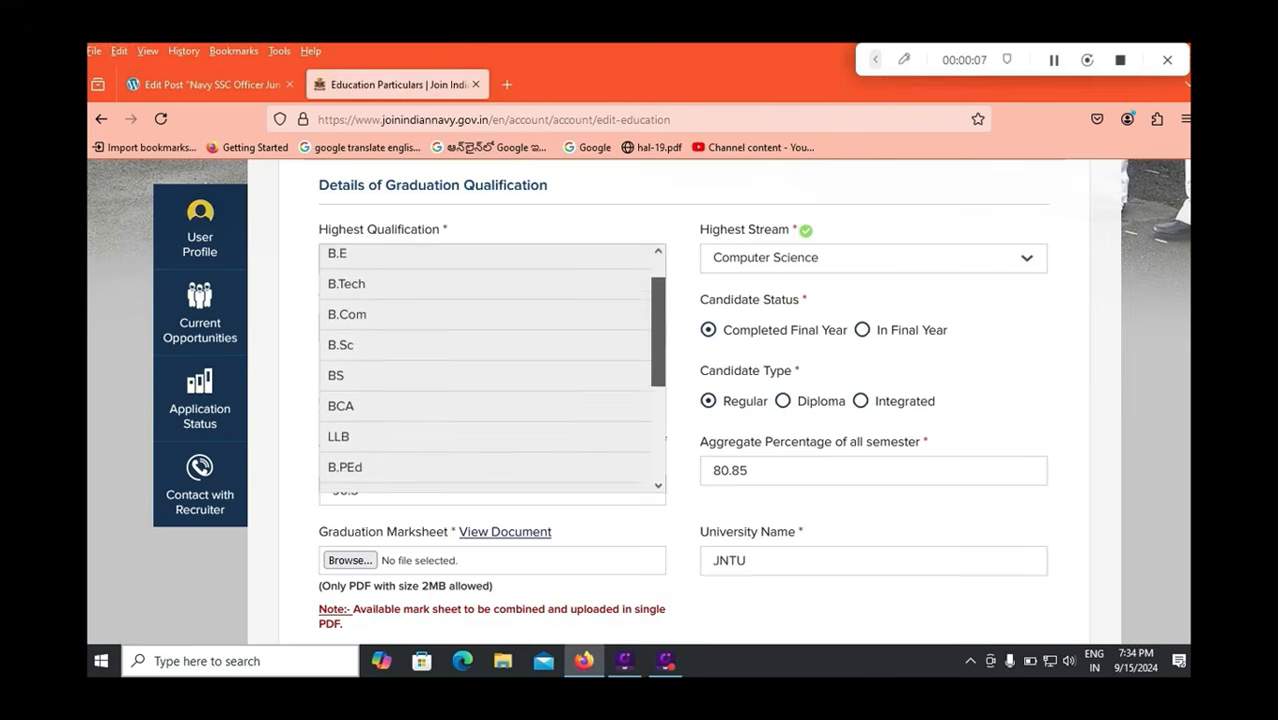
pyautogui.scroll(-2, 485, 370)
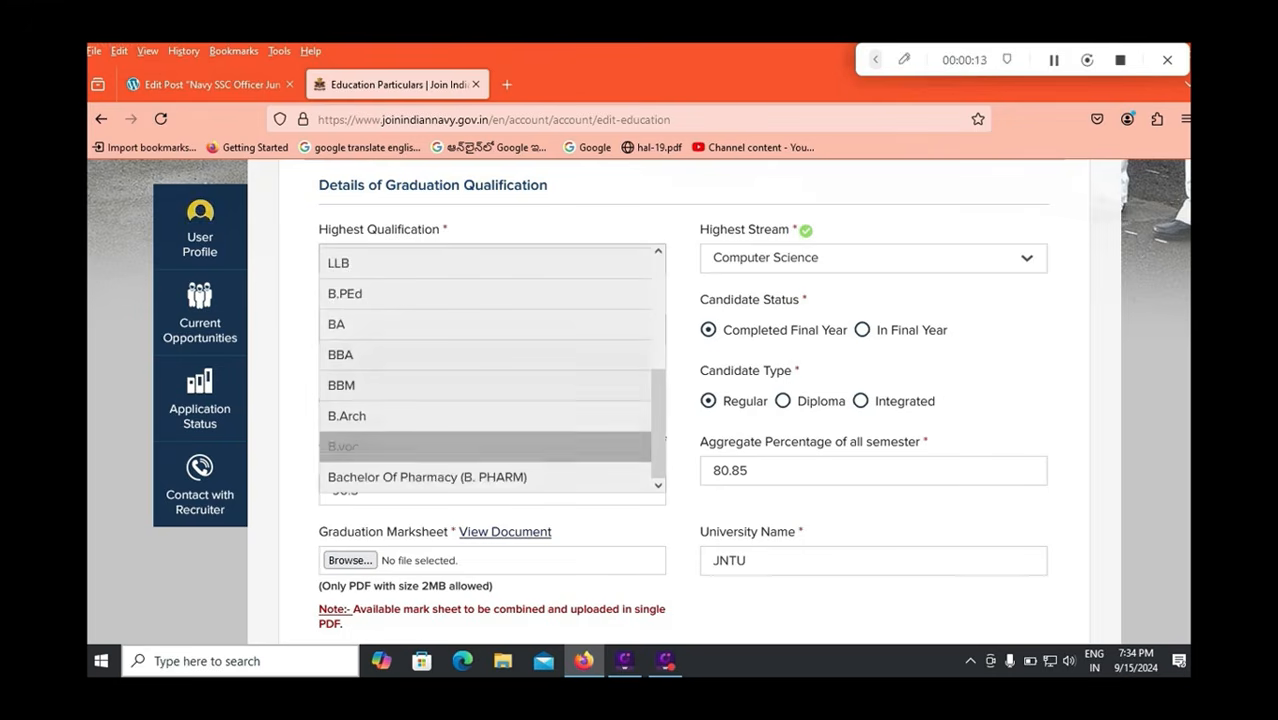
pyautogui.scroll(5, 485, 446)
pyautogui.click(485, 320)
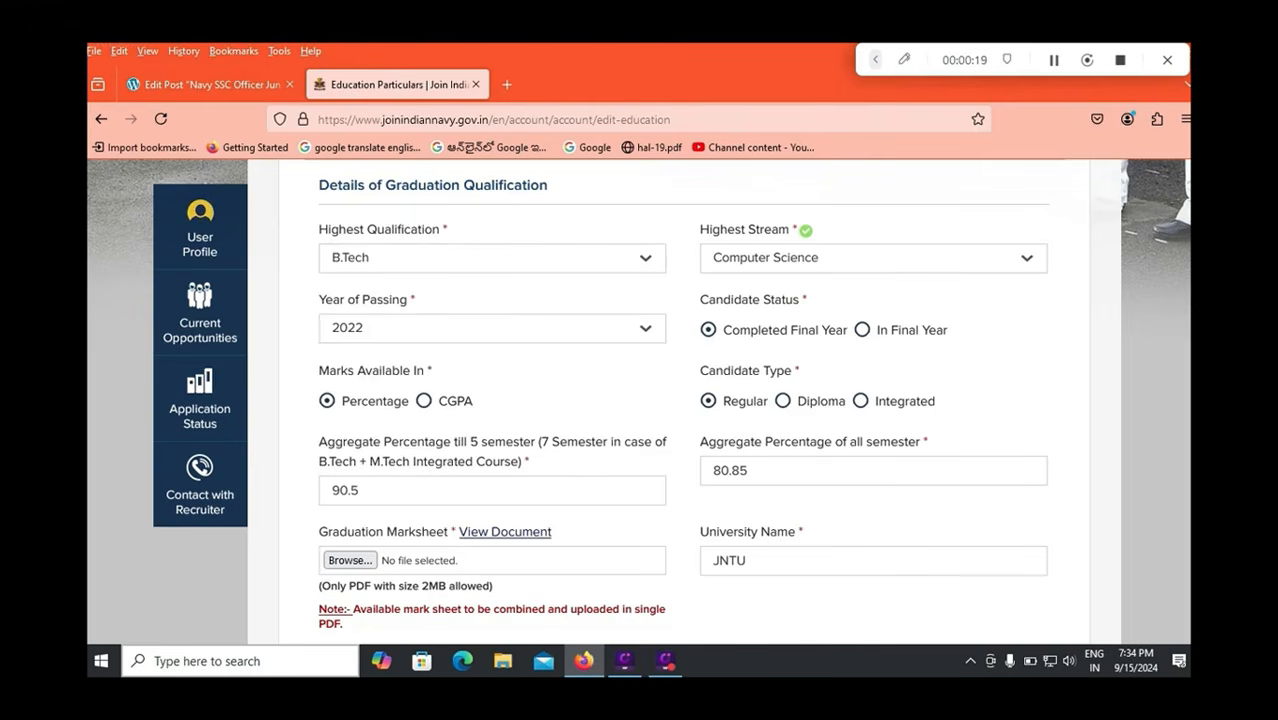
pyautogui.click(873, 259)
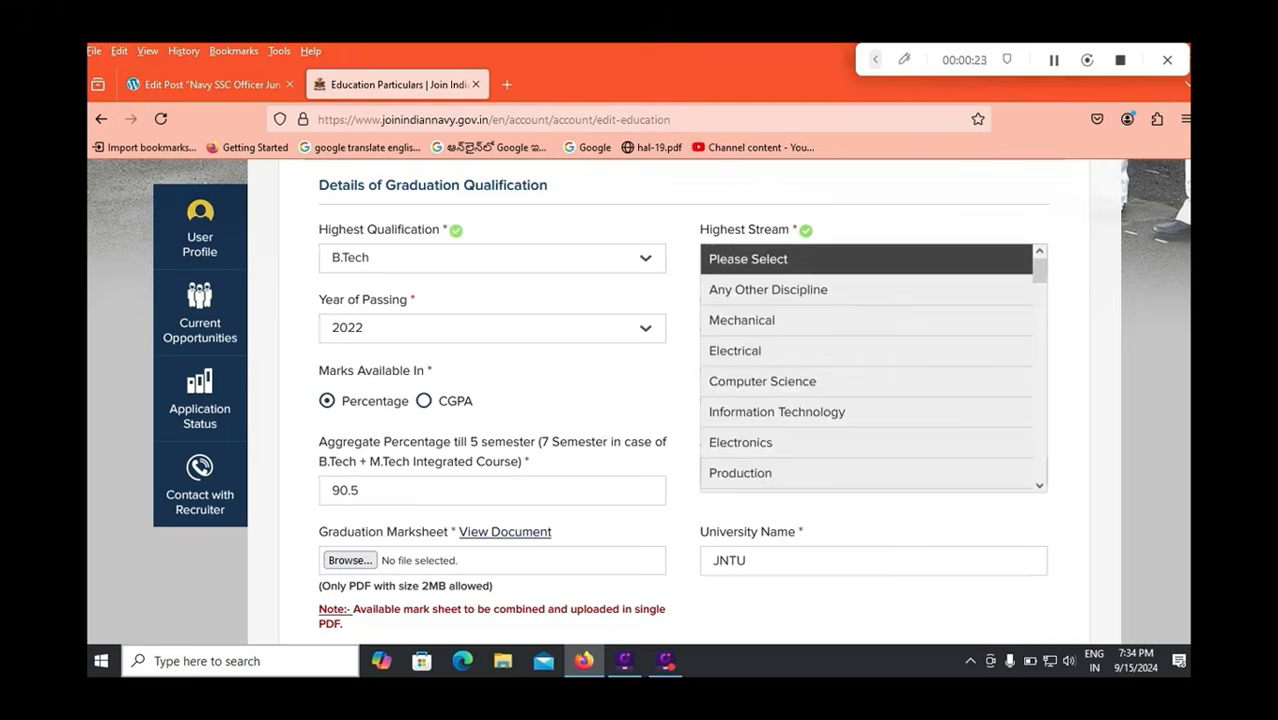
pyautogui.scroll(-5, 866, 367)
pyautogui.scroll(-12, 866, 367)
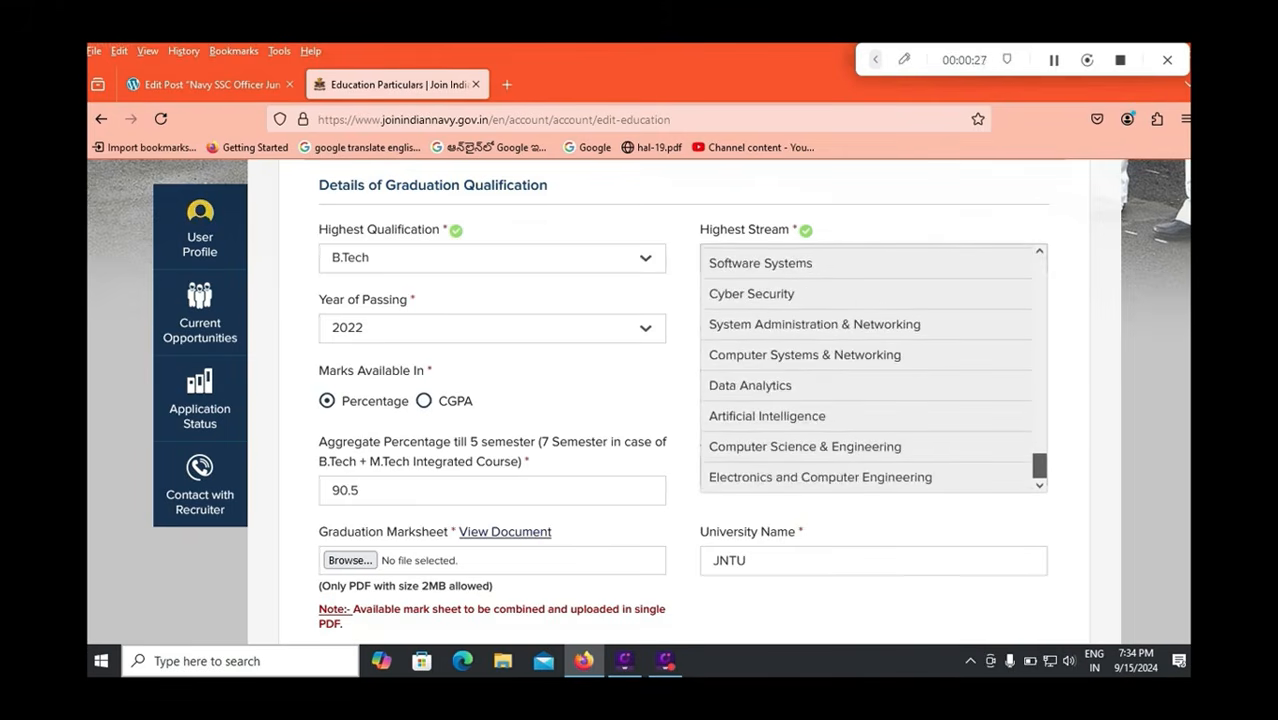
pyautogui.scroll(15, 873, 367)
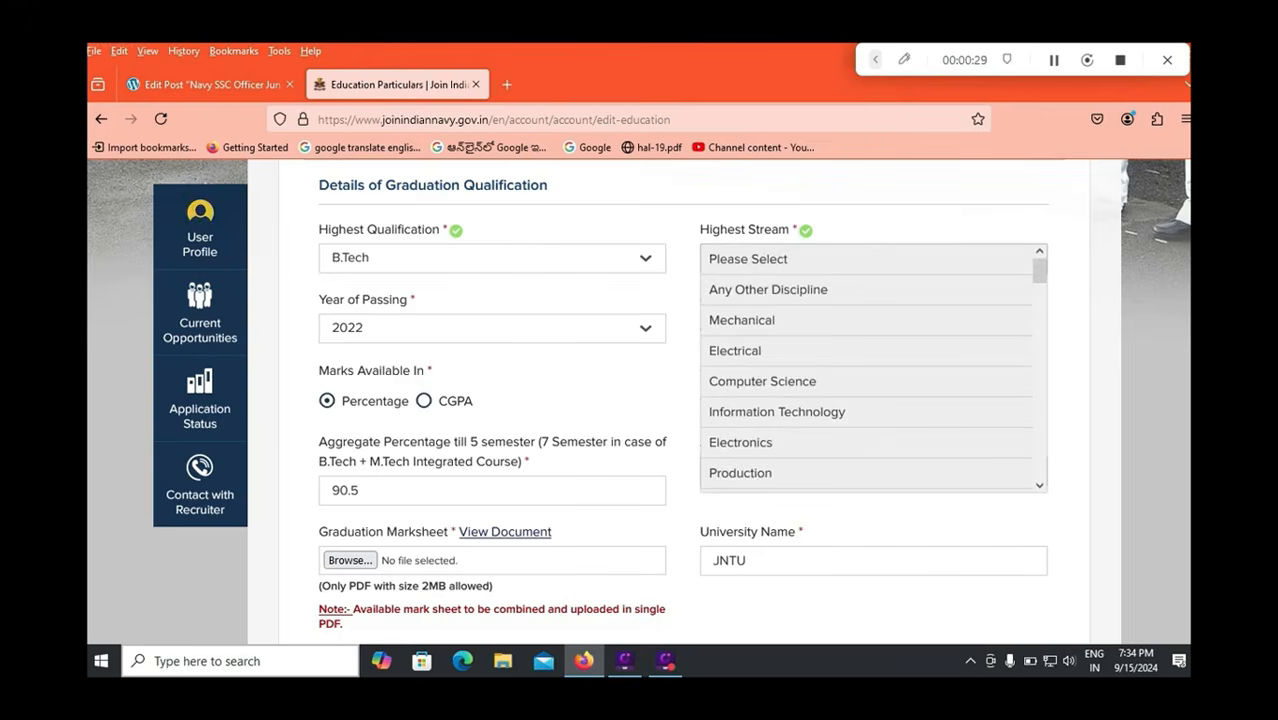
pyautogui.click(763, 381)
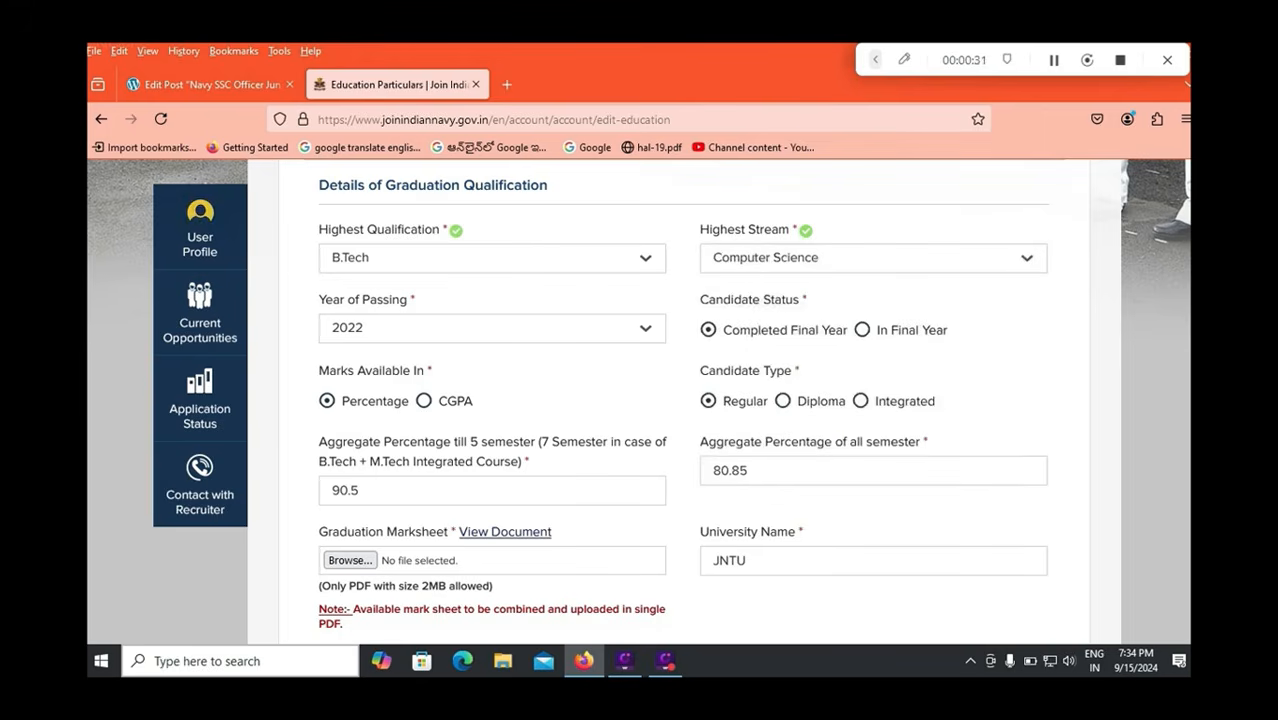
pyautogui.click(492, 328)
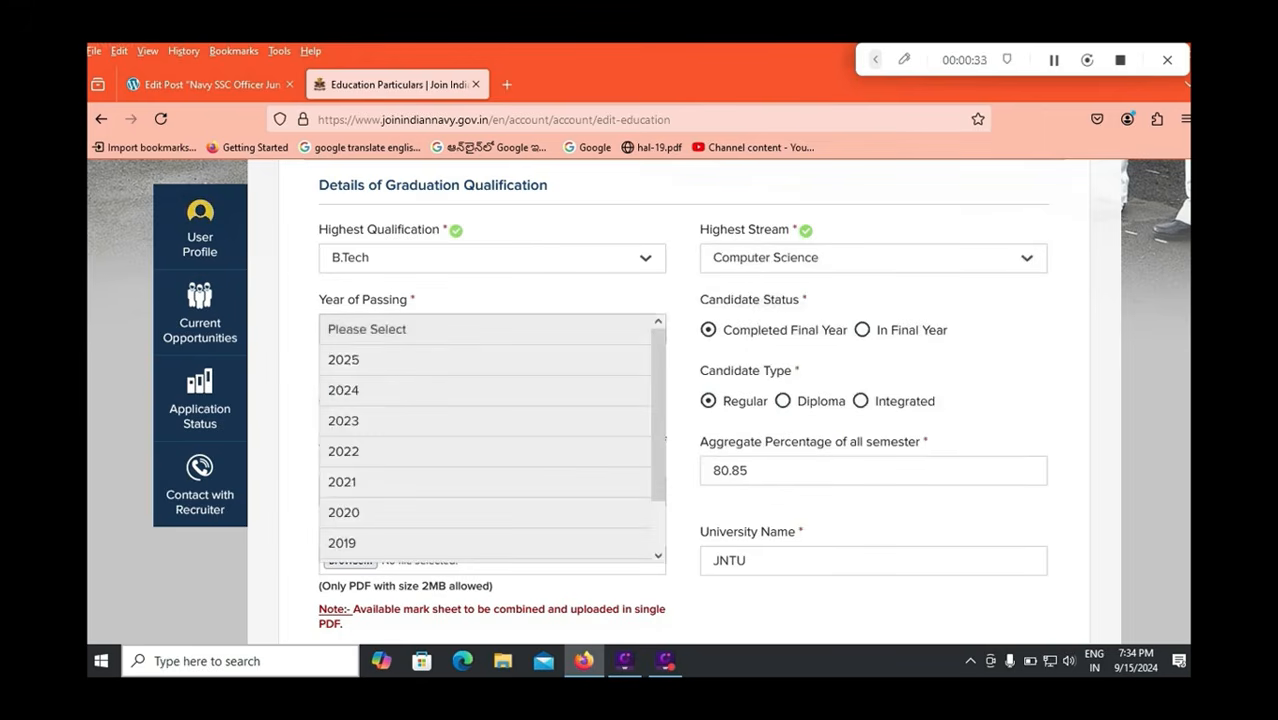
pyautogui.click(344, 451)
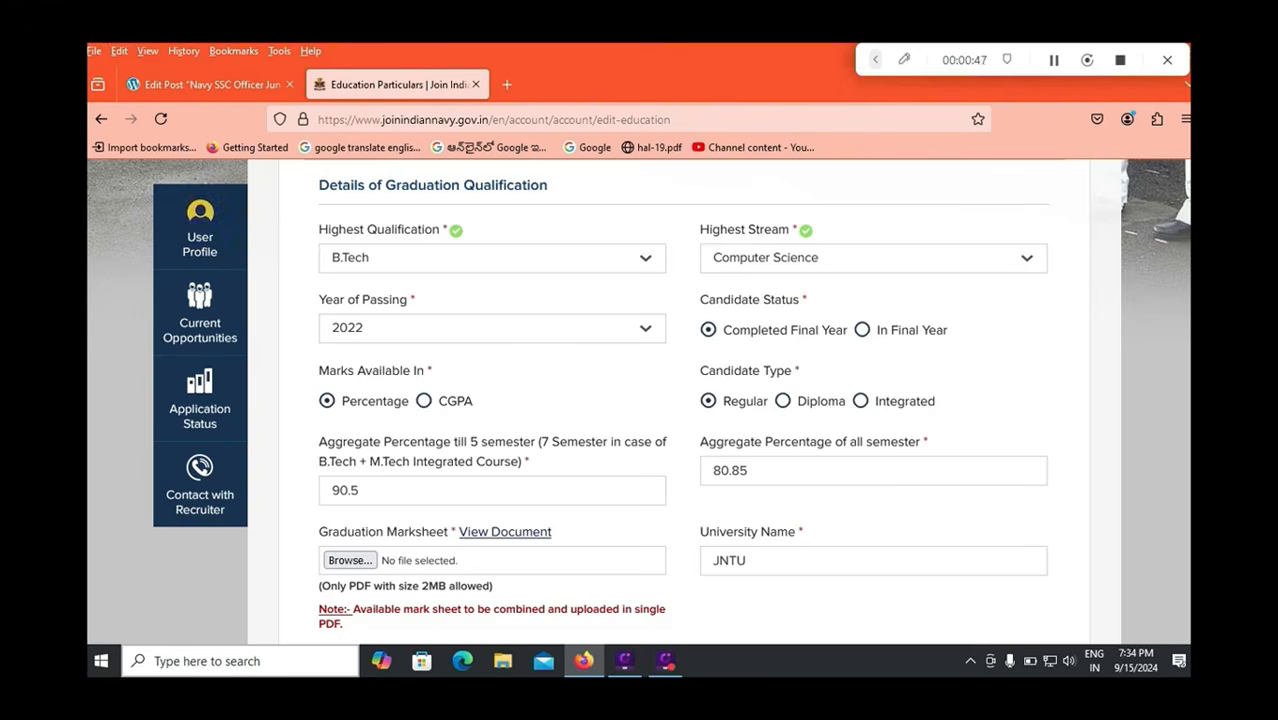
# Switch marks to CGPA and keep ANDHRA PRADESH as the college state.
pyautogui.click(424, 401)
pyautogui.scroll(-2, 638, 401)
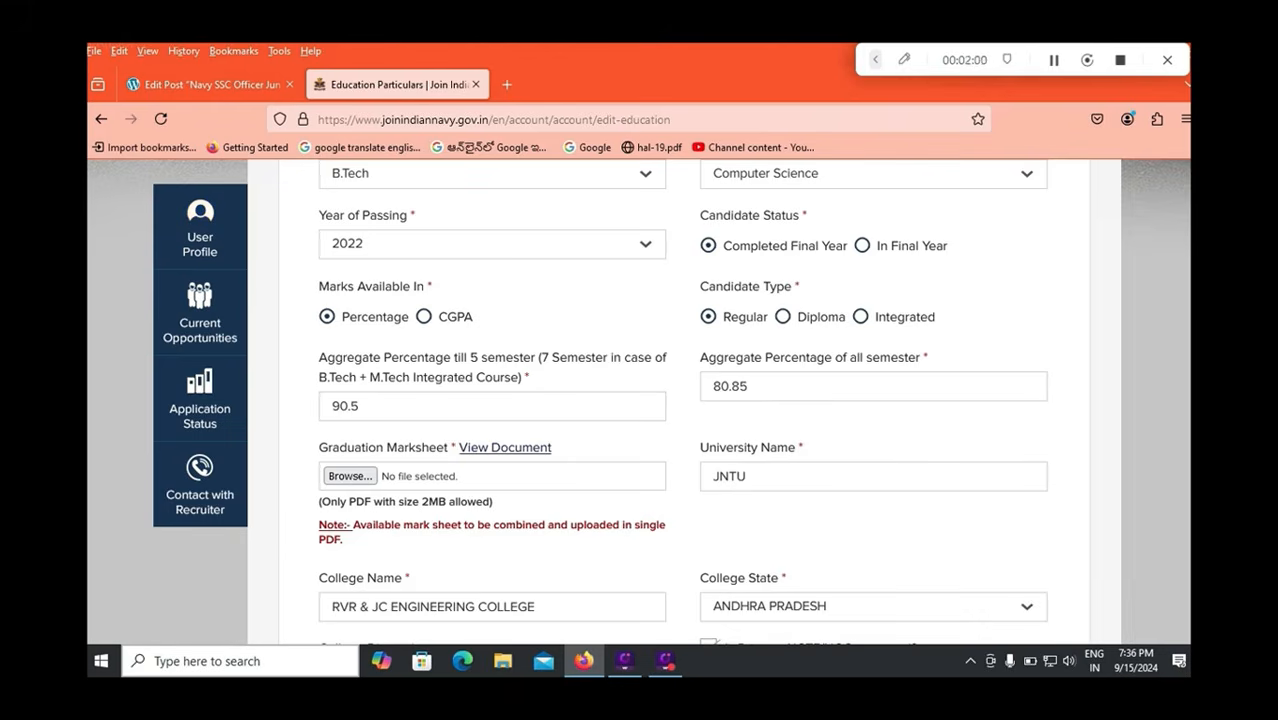
pyautogui.scroll(-1, 640, 400)
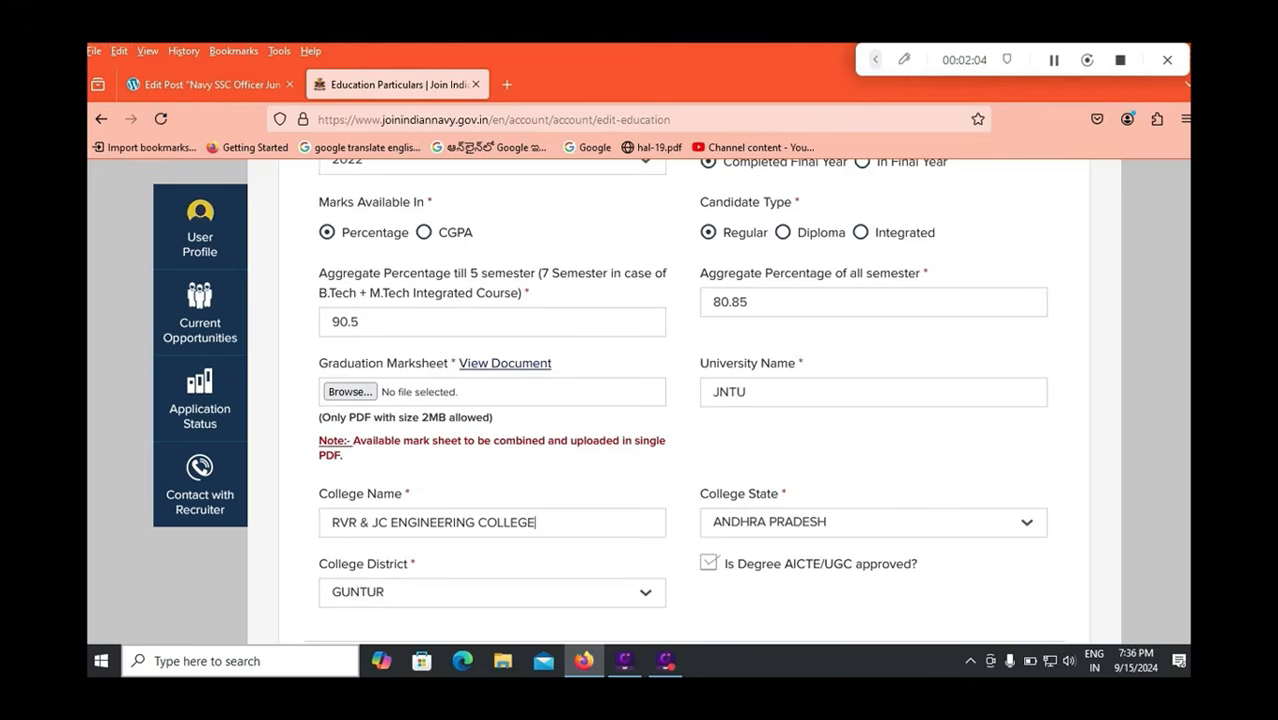
pyautogui.click(873, 522)
pyautogui.click(873, 455)
pyautogui.scroll(-1, 873, 455)
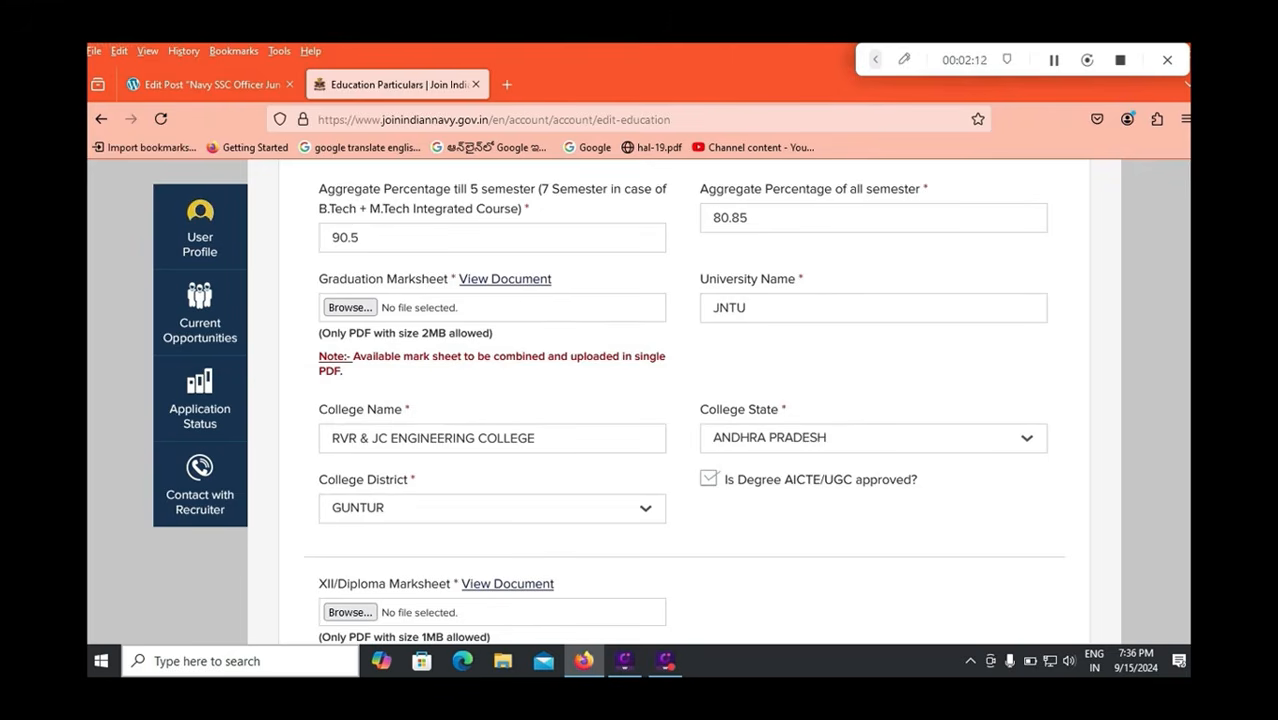
pyautogui.scroll(-1, 684, 400)
pyautogui.scroll(-1, 684, 400)
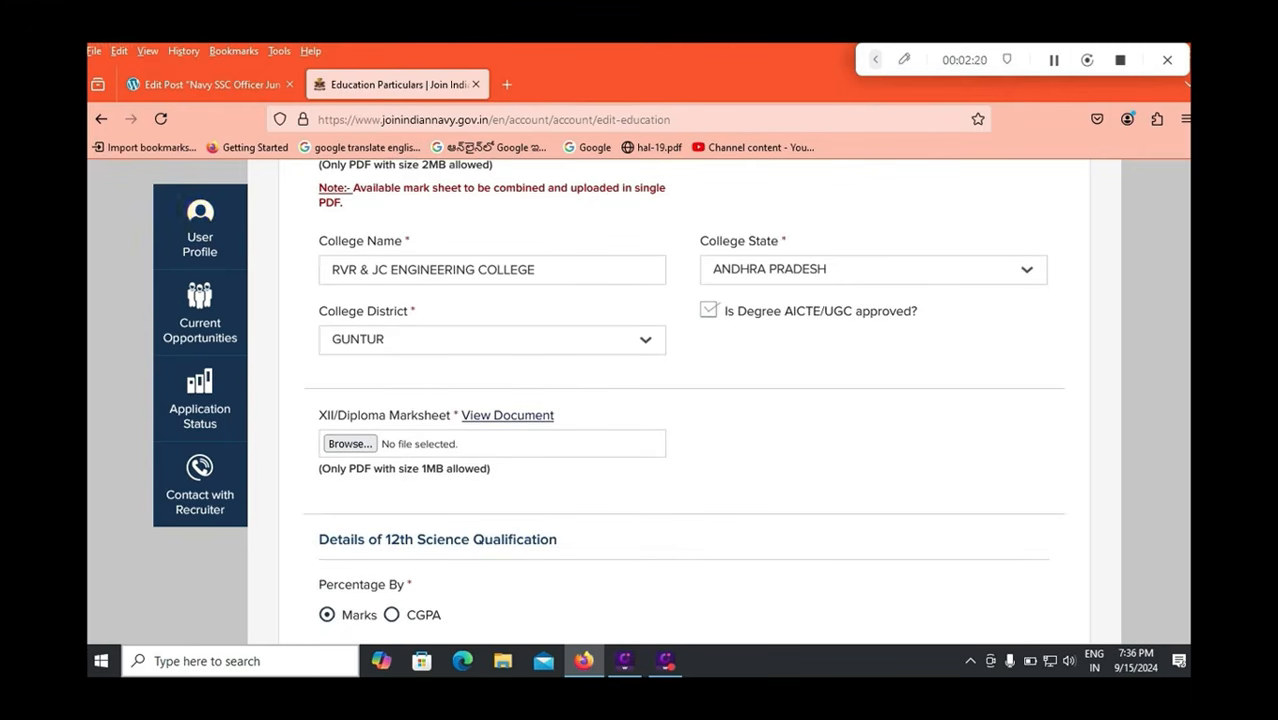
pyautogui.scroll(-1, 684, 400)
pyautogui.scroll(-1, 684, 400)
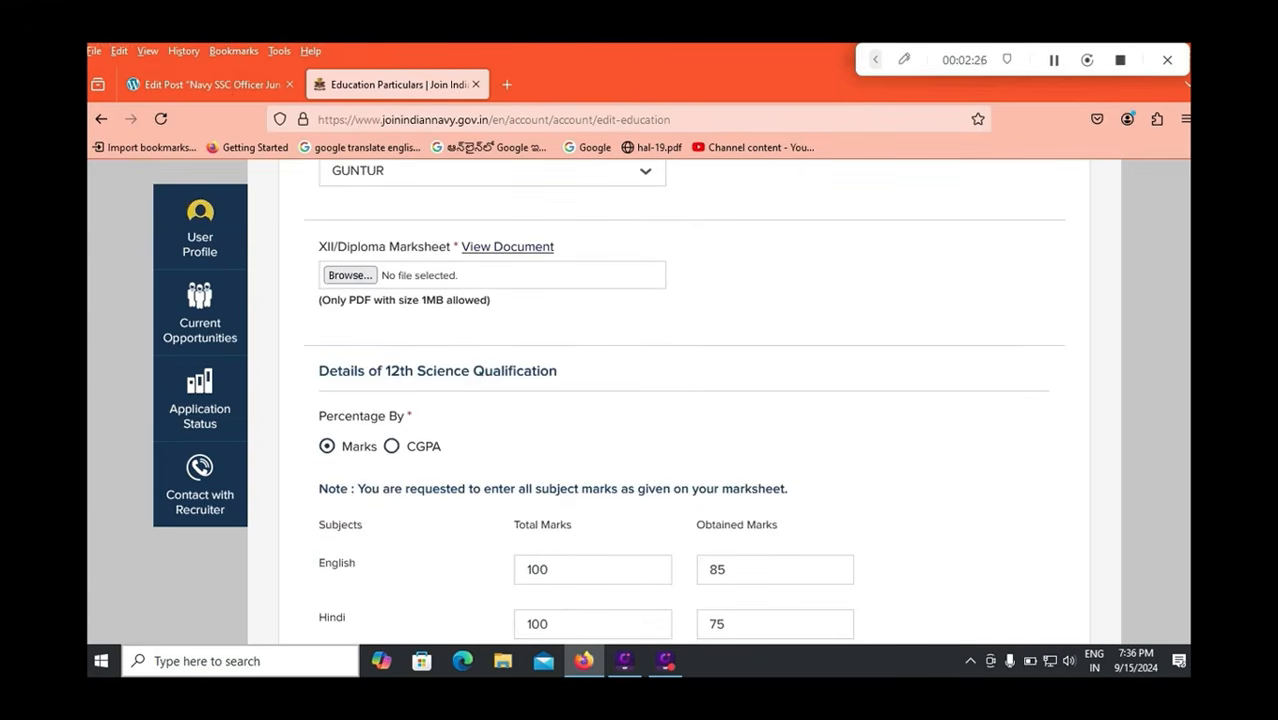
pyautogui.click(392, 447)
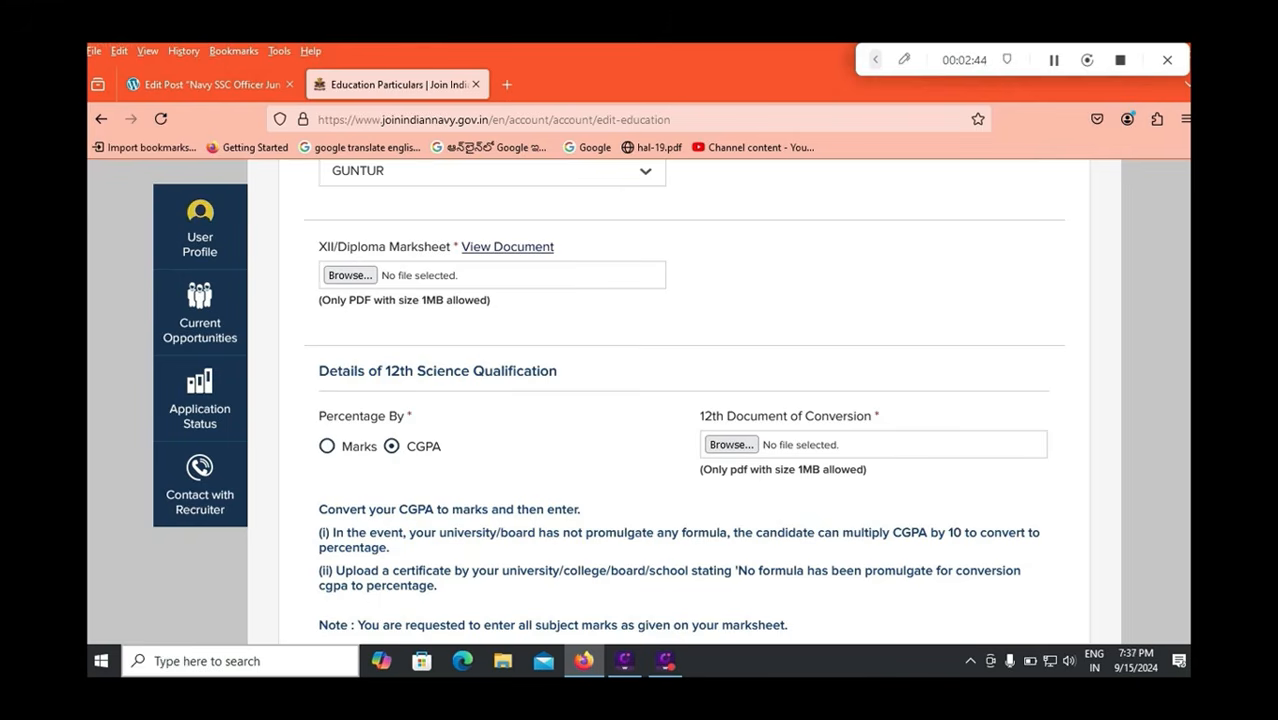
pyautogui.click(327, 446)
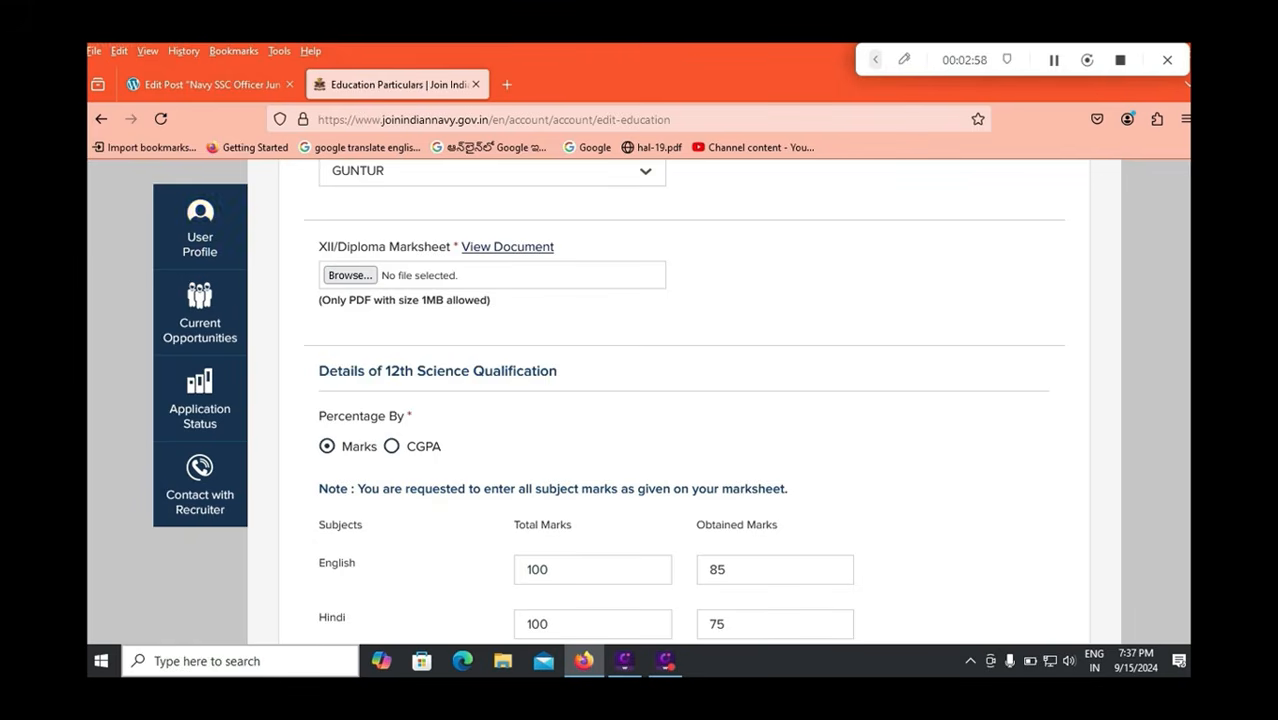
pyautogui.scroll(-1, 684, 400)
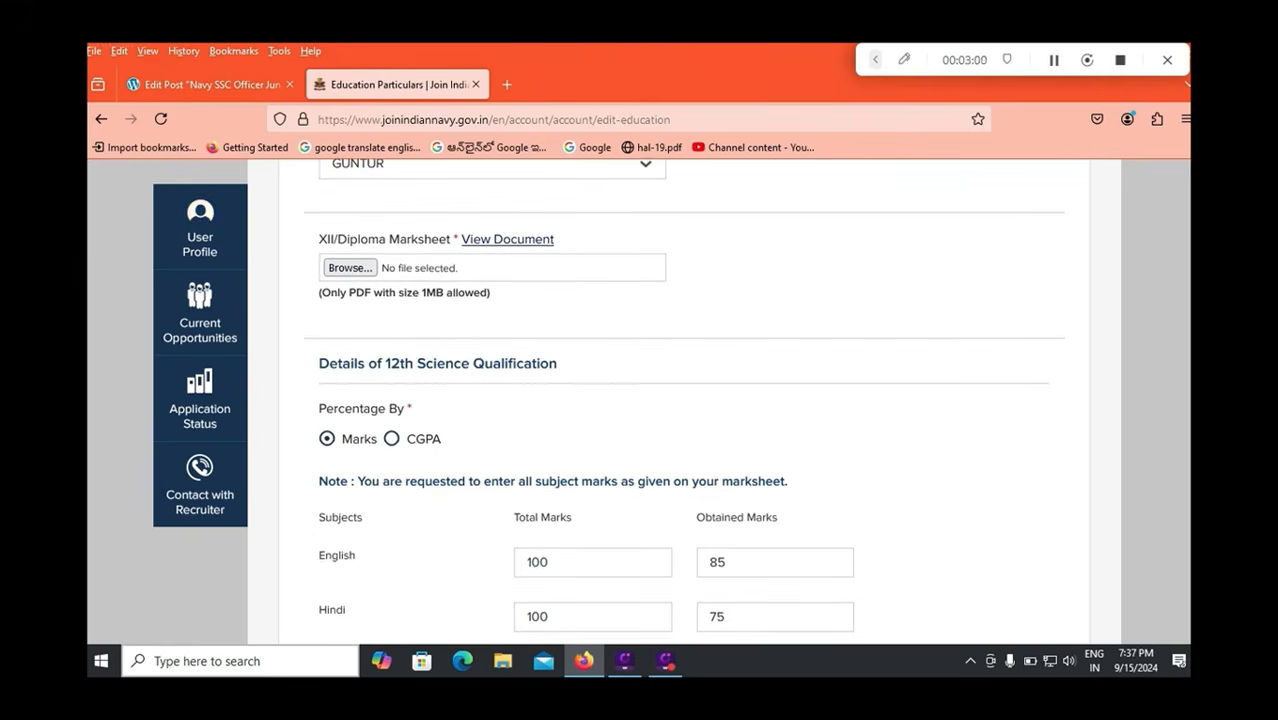
pyautogui.scroll(-1, 684, 400)
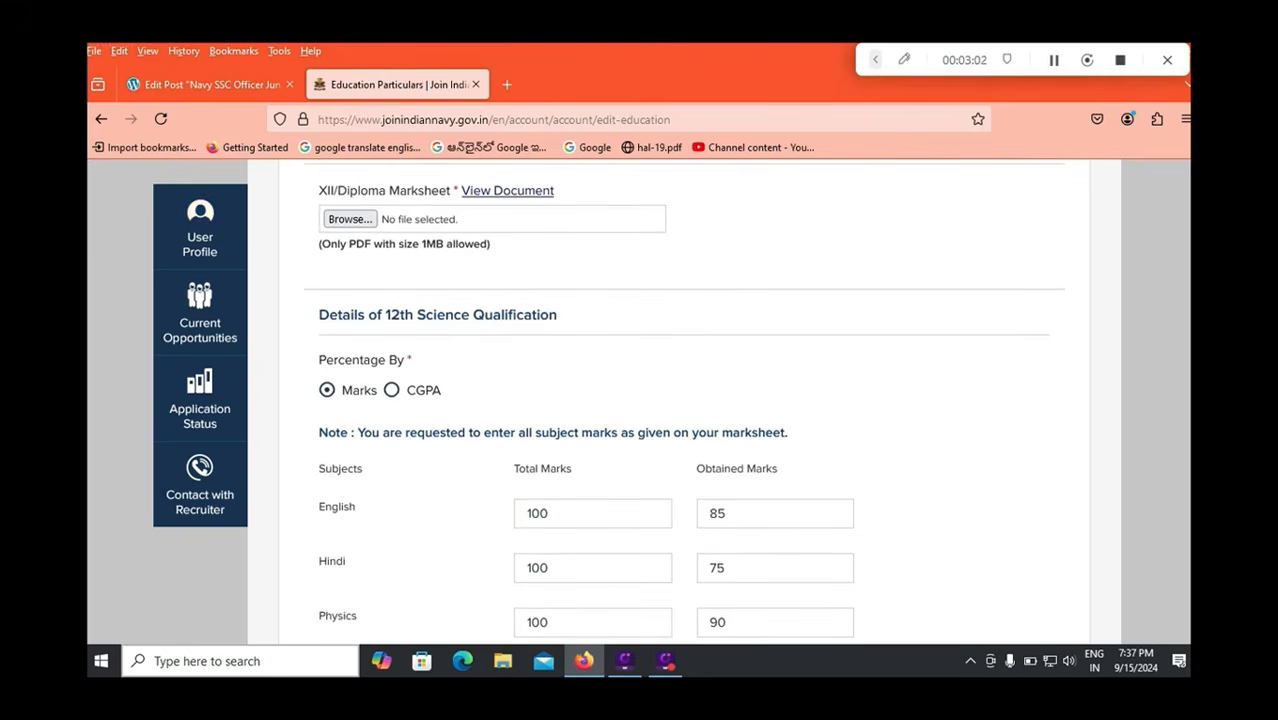
pyautogui.scroll(-5, 684, 400)
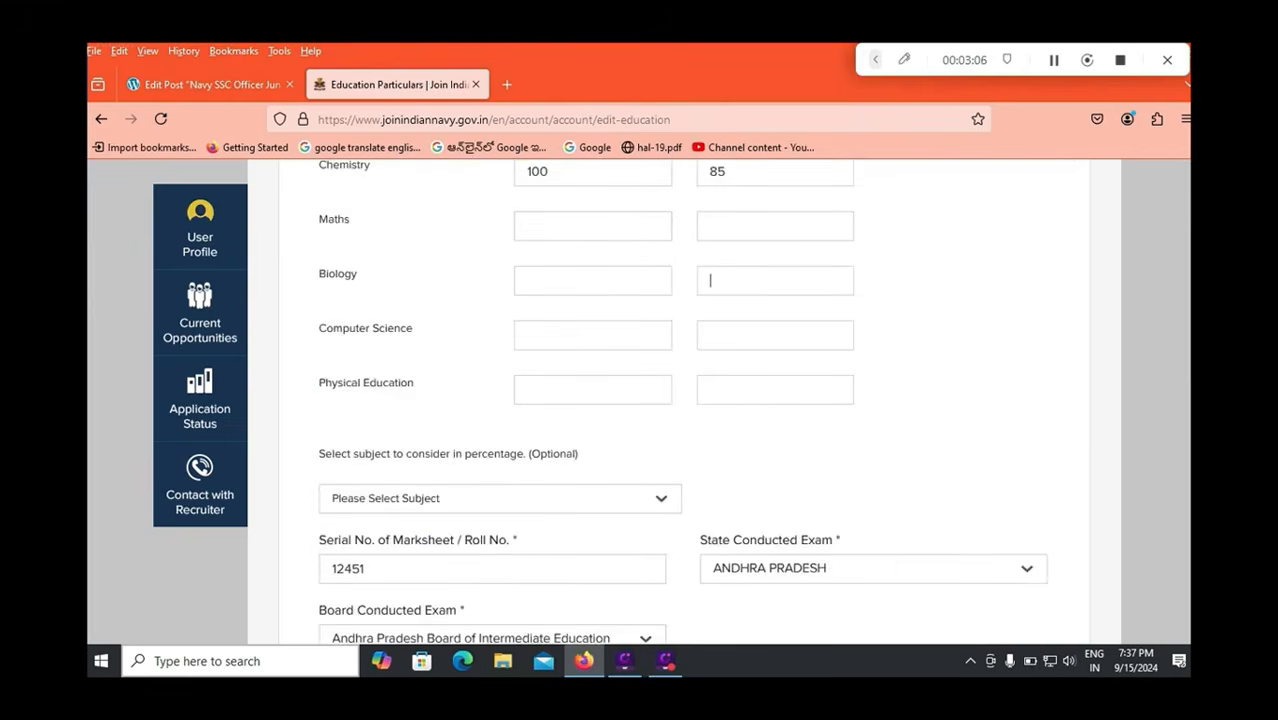
pyautogui.scroll(4, 684, 400)
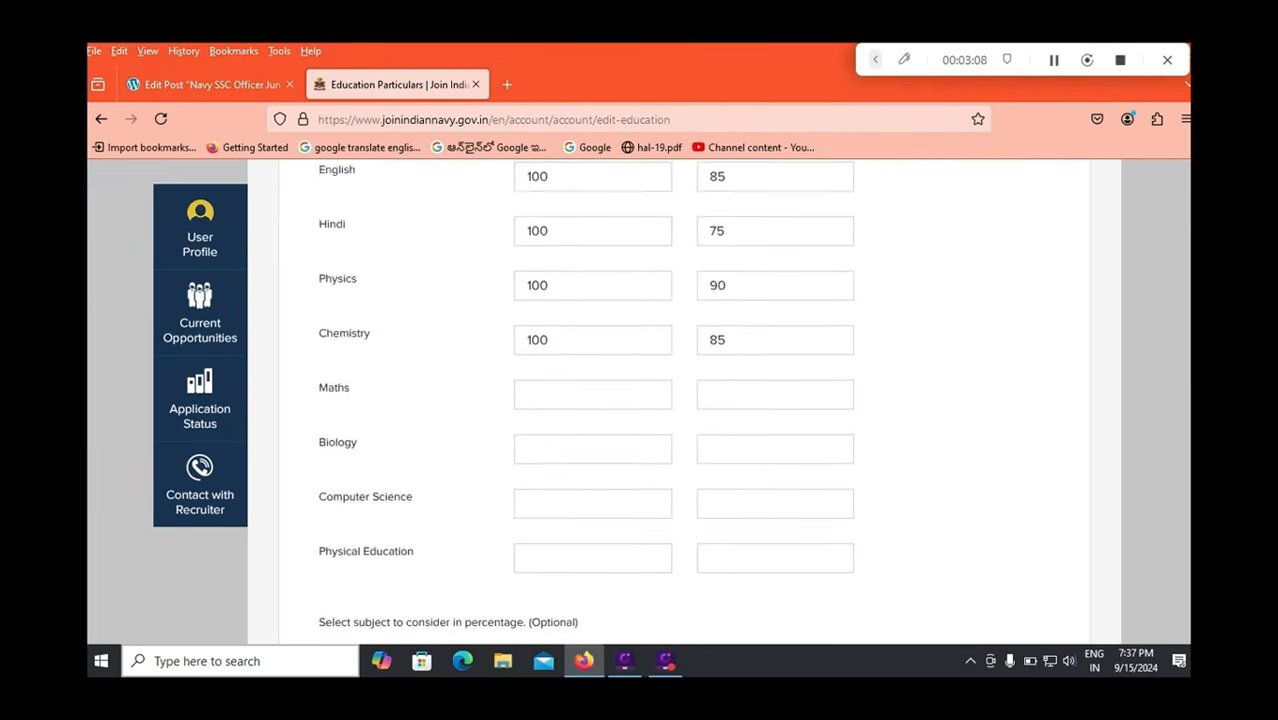
pyautogui.scroll(1, 684, 400)
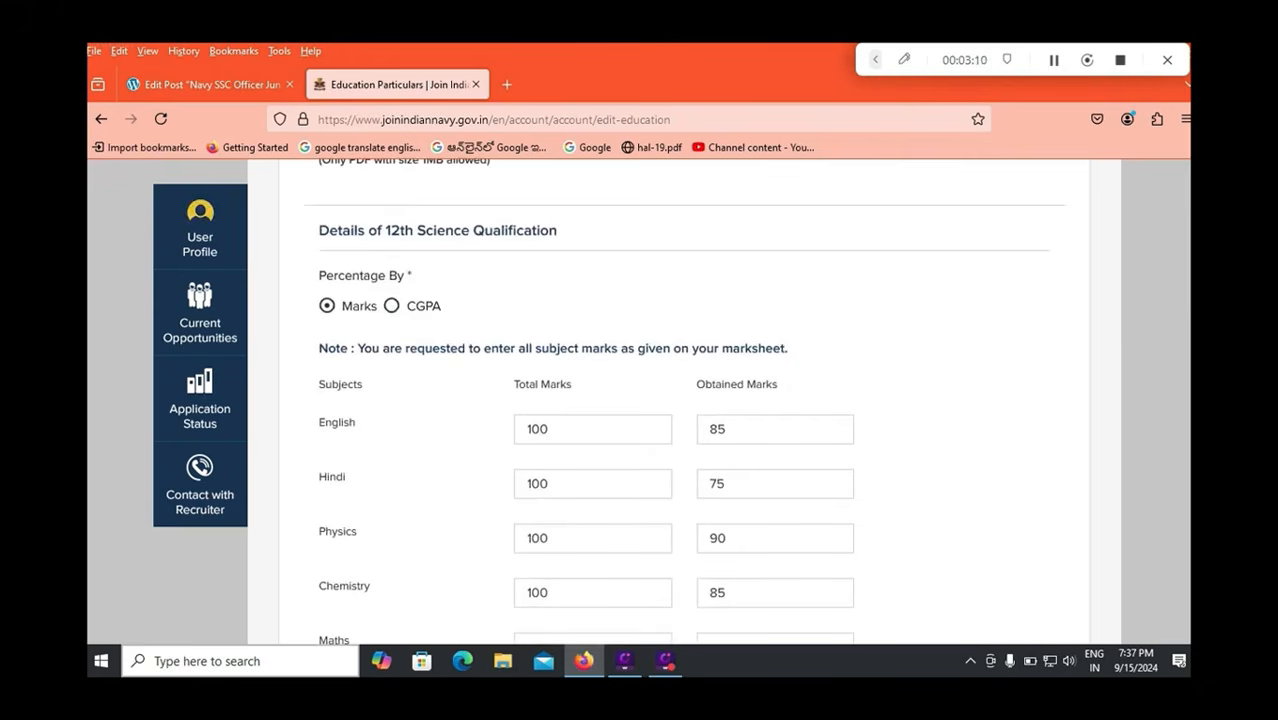
pyautogui.scroll(-3, 684, 400)
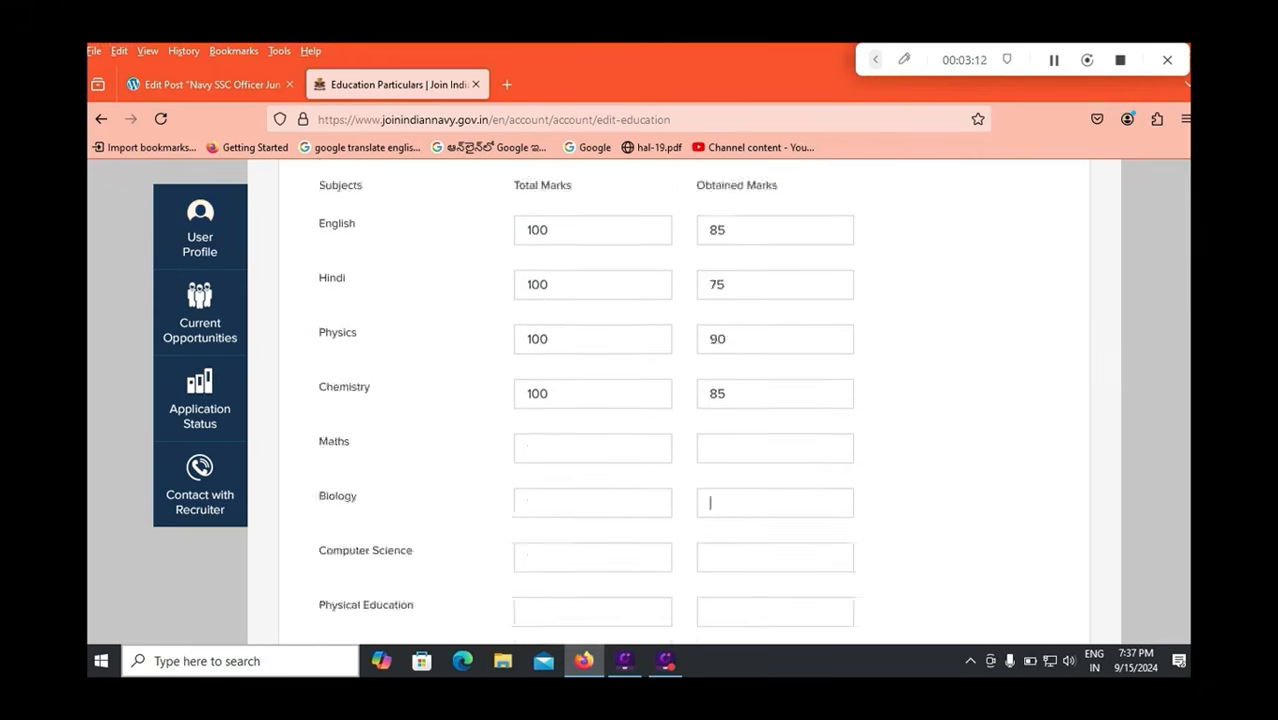
pyautogui.scroll(-1, 684, 400)
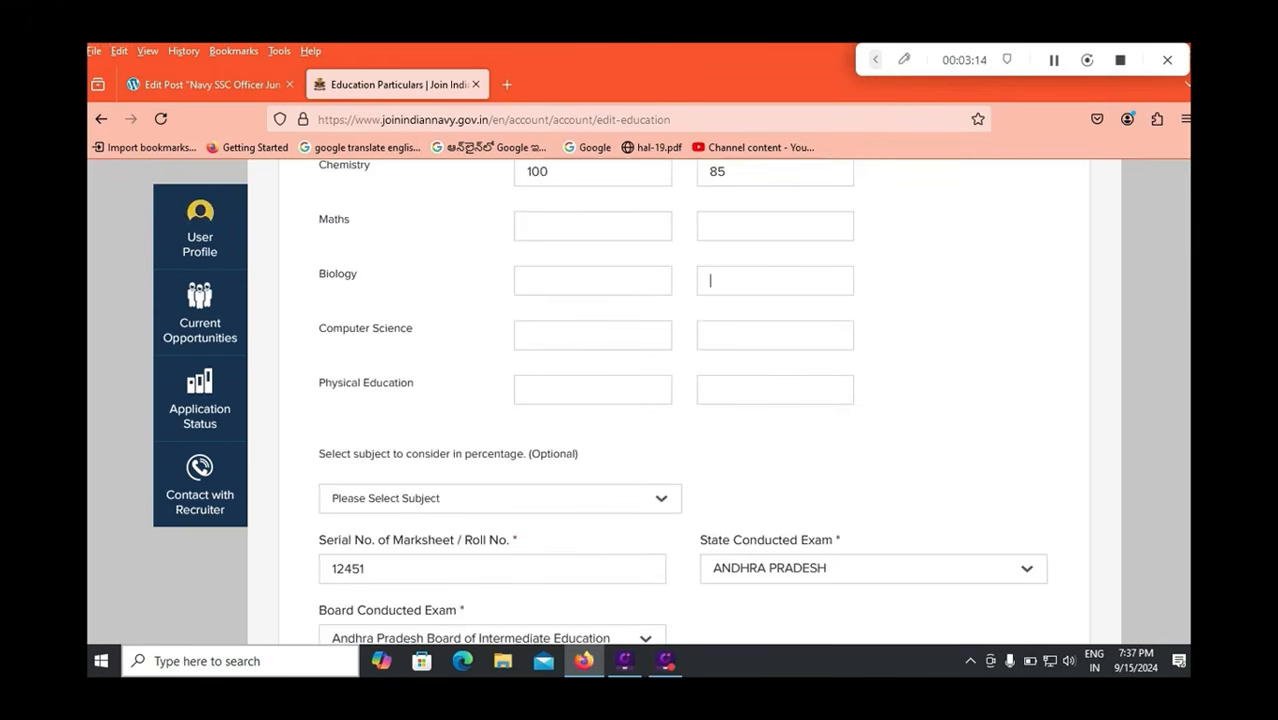
pyautogui.scroll(-1, 684, 400)
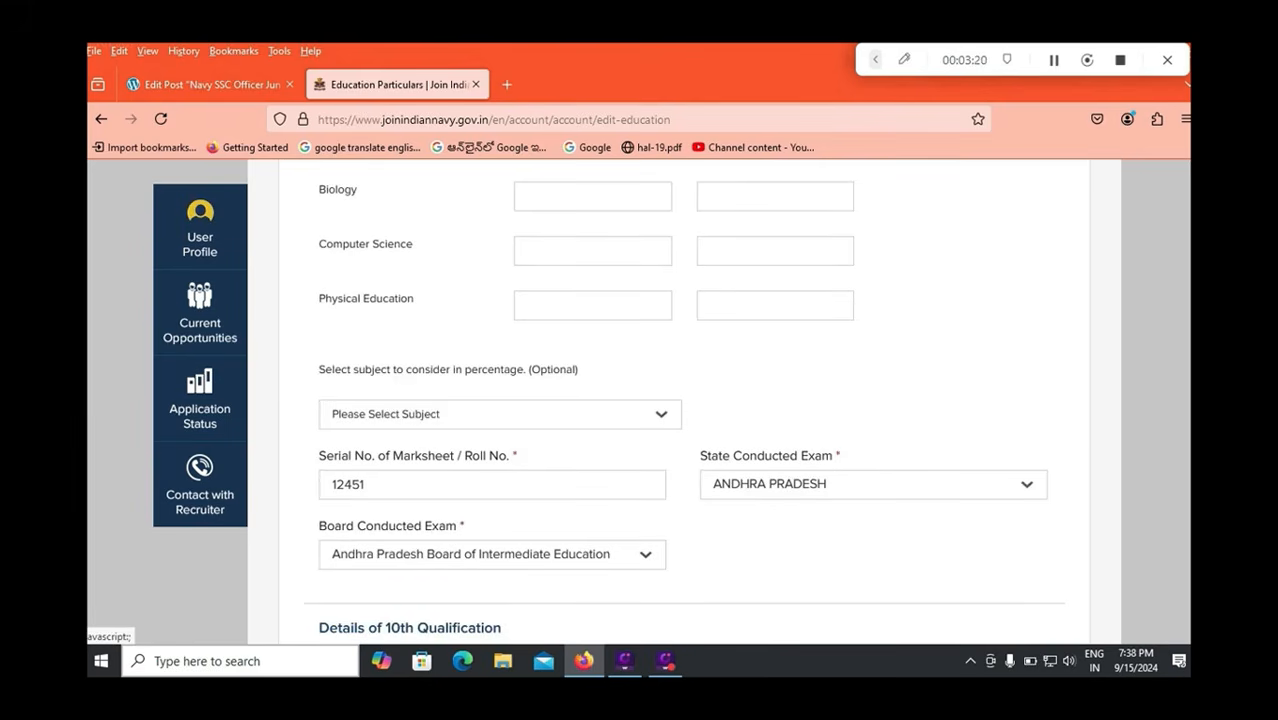
pyautogui.click(500, 414)
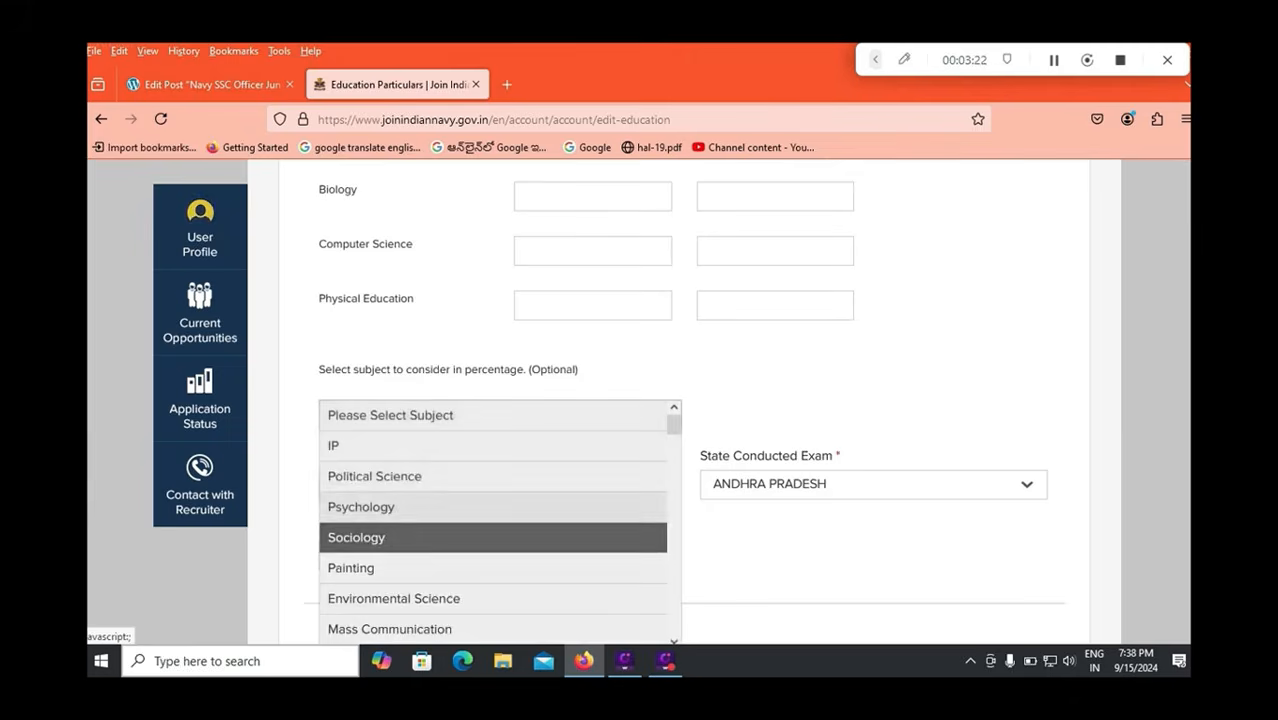
pyautogui.scroll(-2, 493, 500)
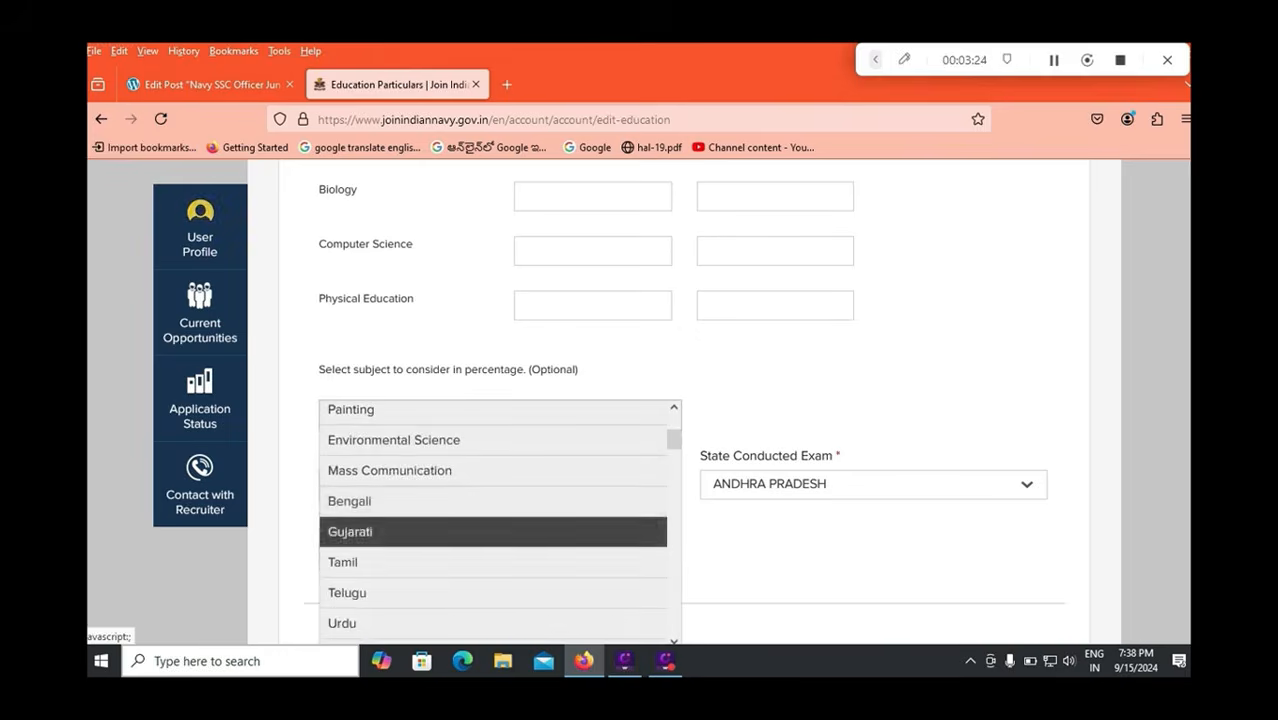
pyautogui.click(493, 593)
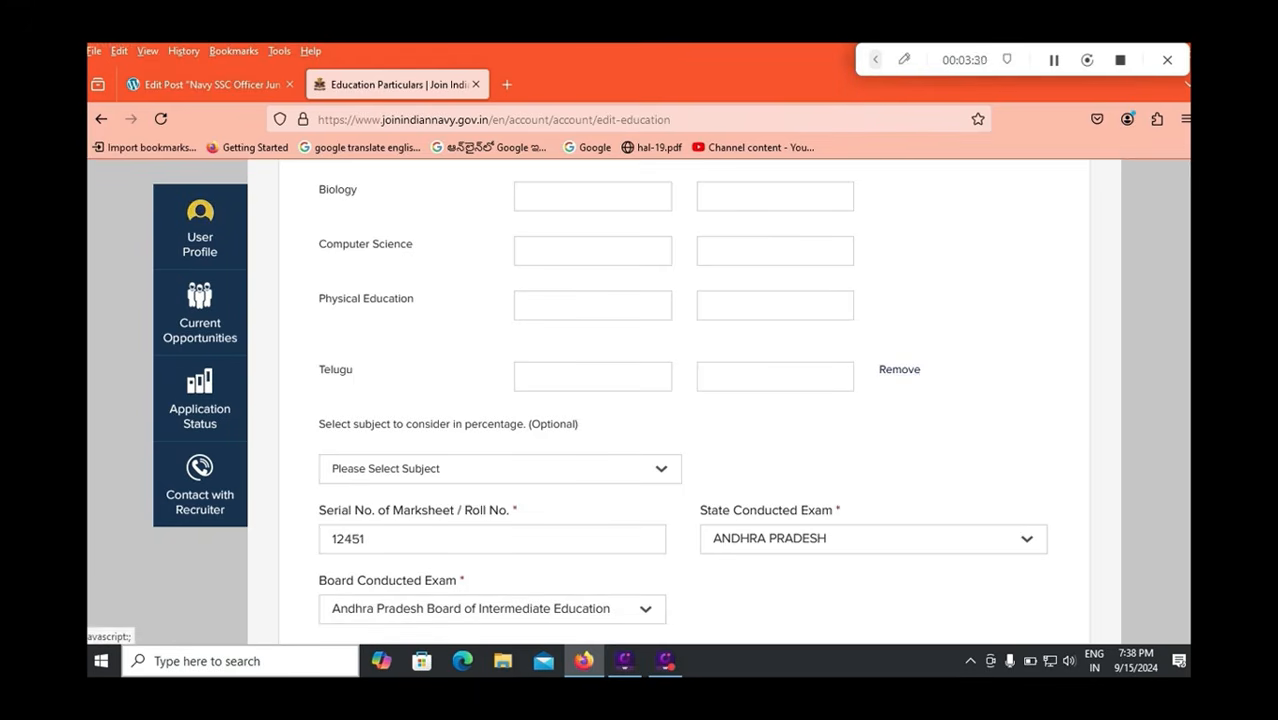
pyautogui.click(899, 370)
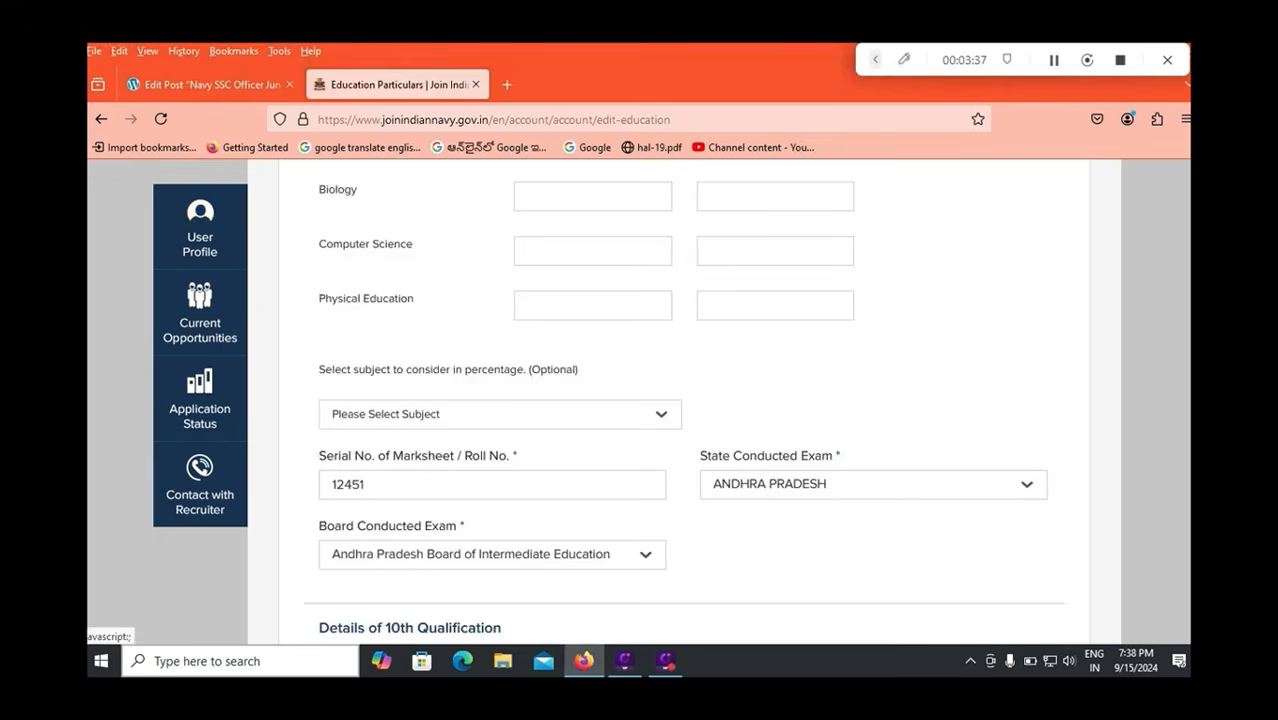
pyautogui.scroll(-2, 683, 400)
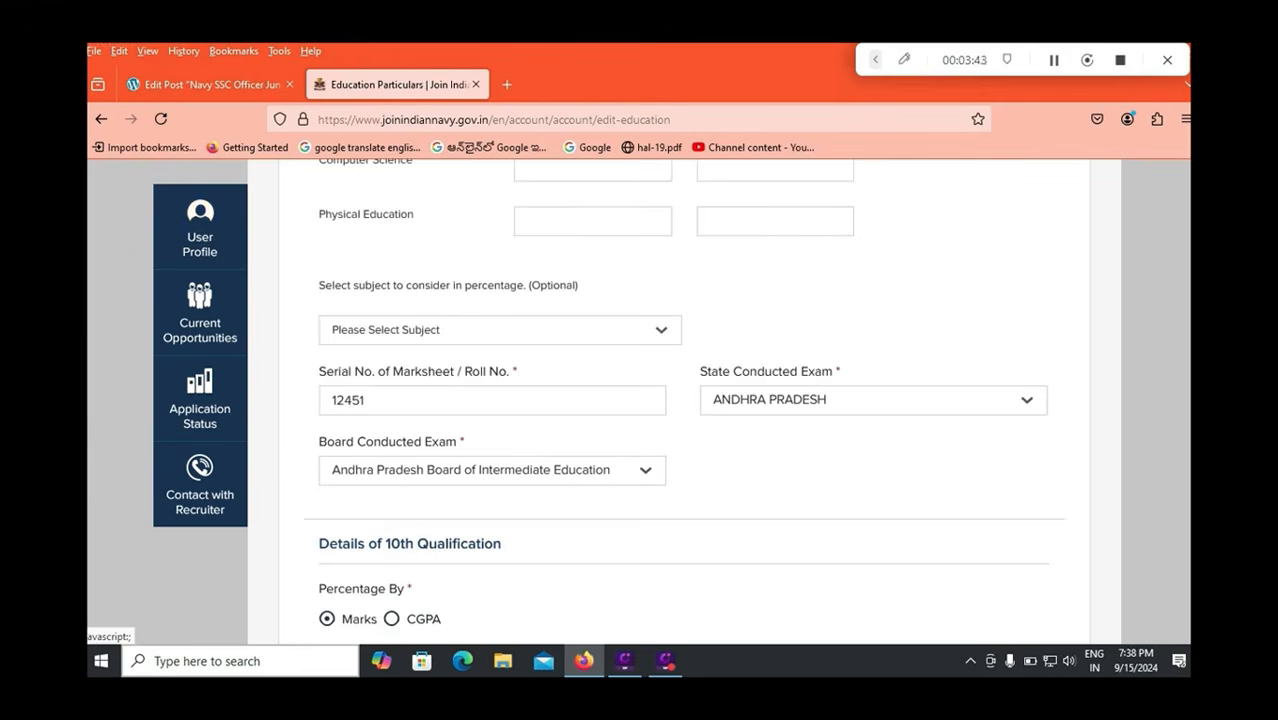
pyautogui.click(872, 400)
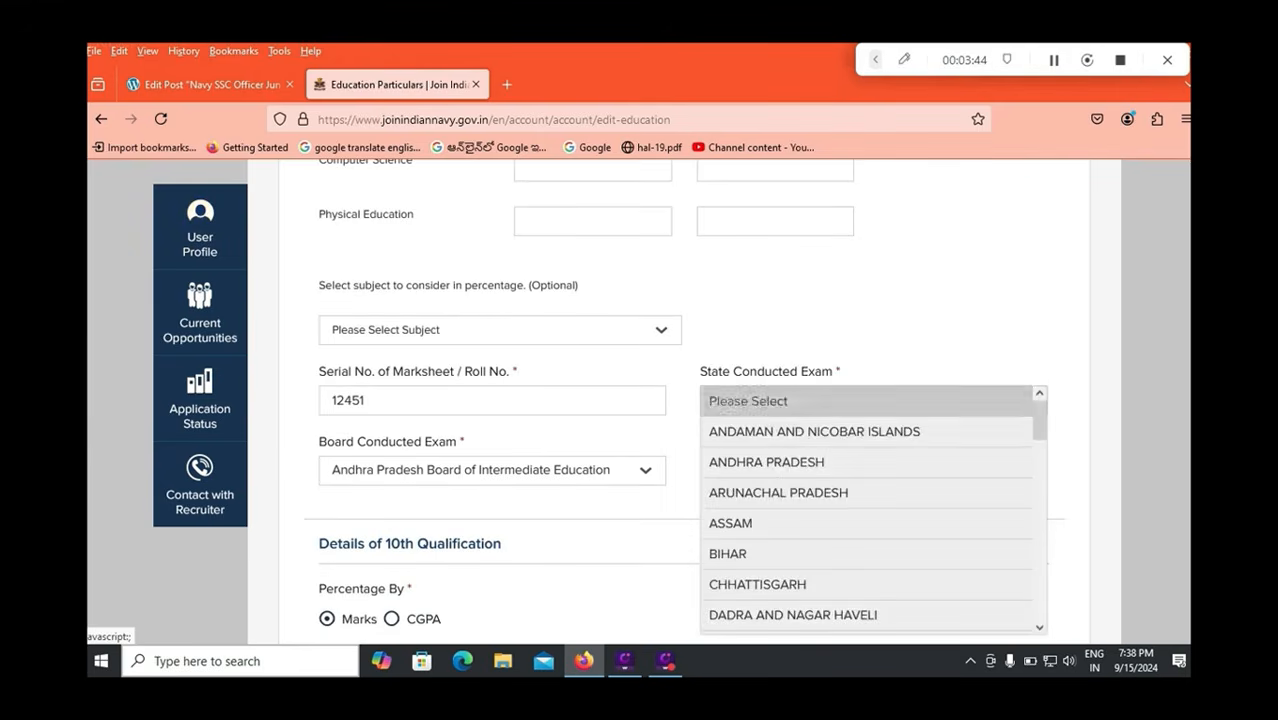
pyautogui.click(684, 498)
pyautogui.click(645, 470)
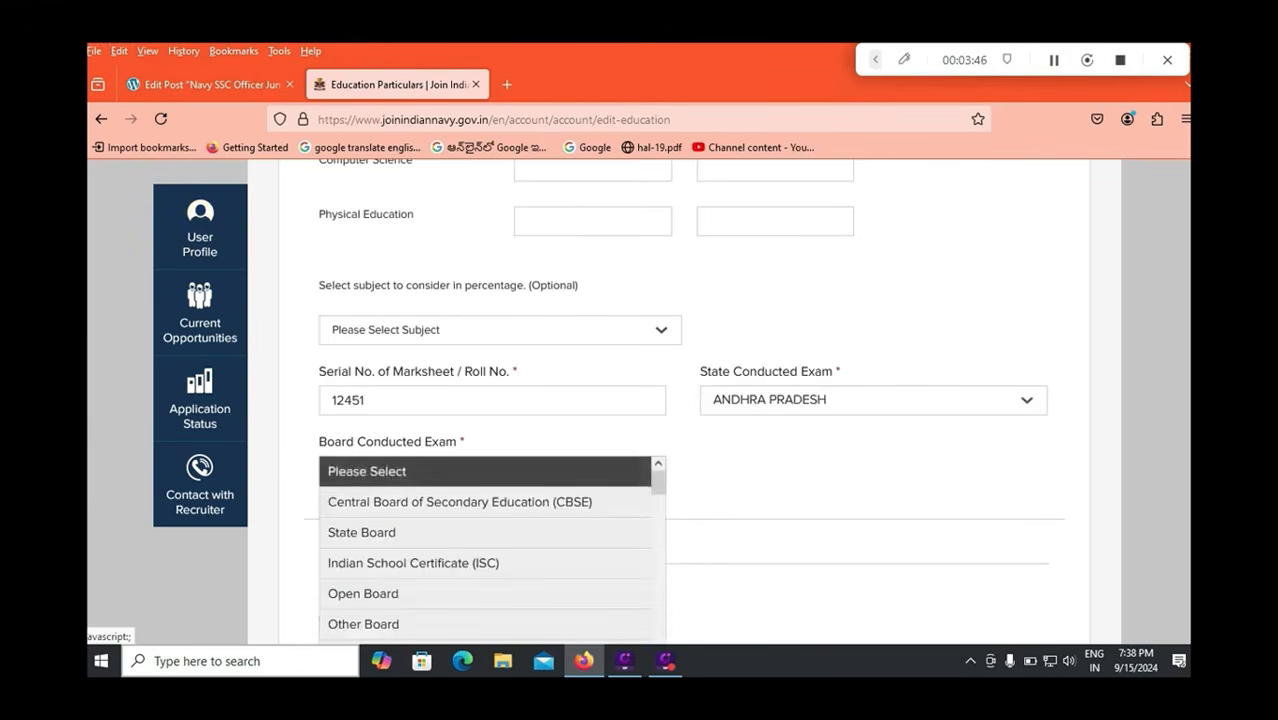
pyautogui.click(690, 492)
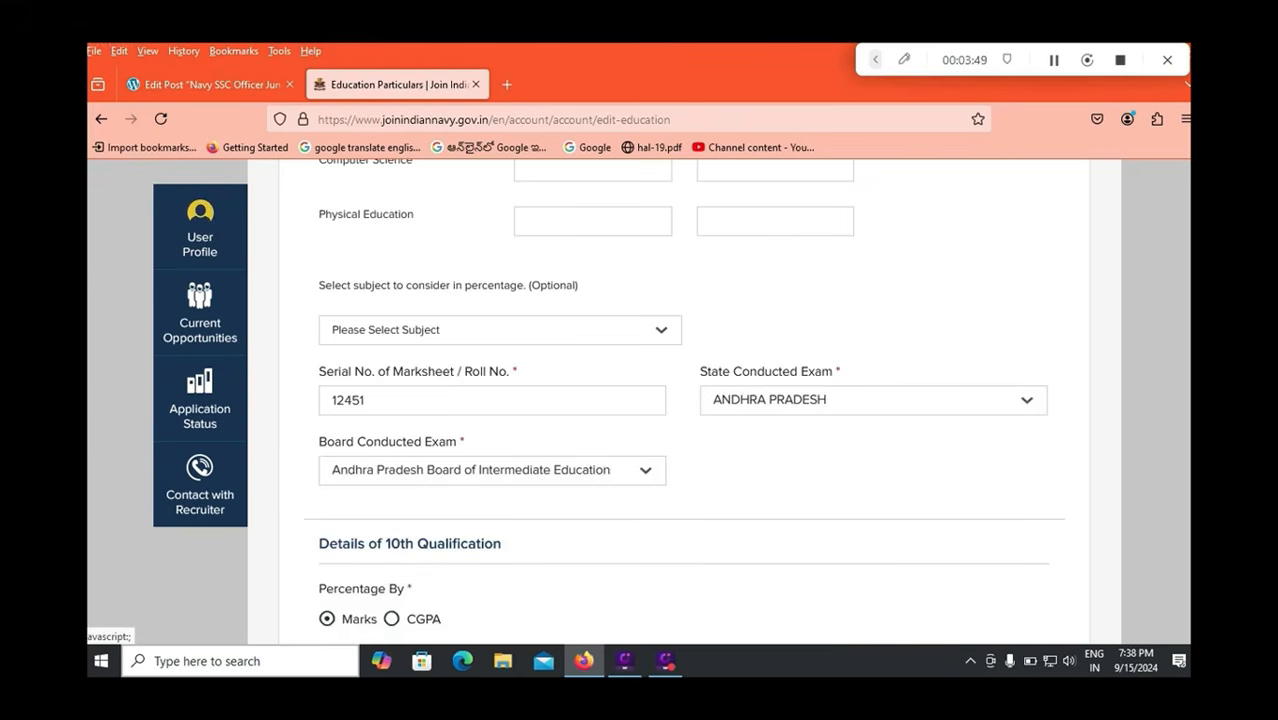
# Toggle 10th Percentage By to CGPA and back to Marks, checking marks and marksheet serial.
pyautogui.scroll(-5, 684, 400)
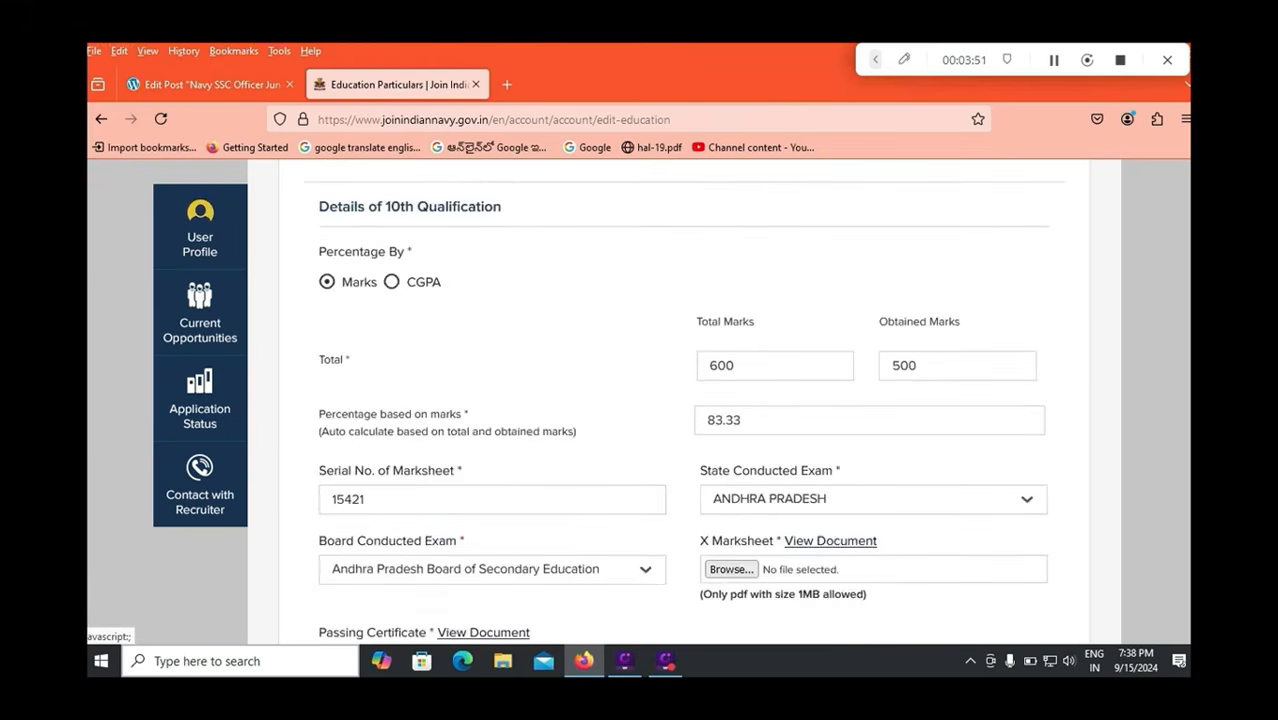
pyautogui.click(392, 282)
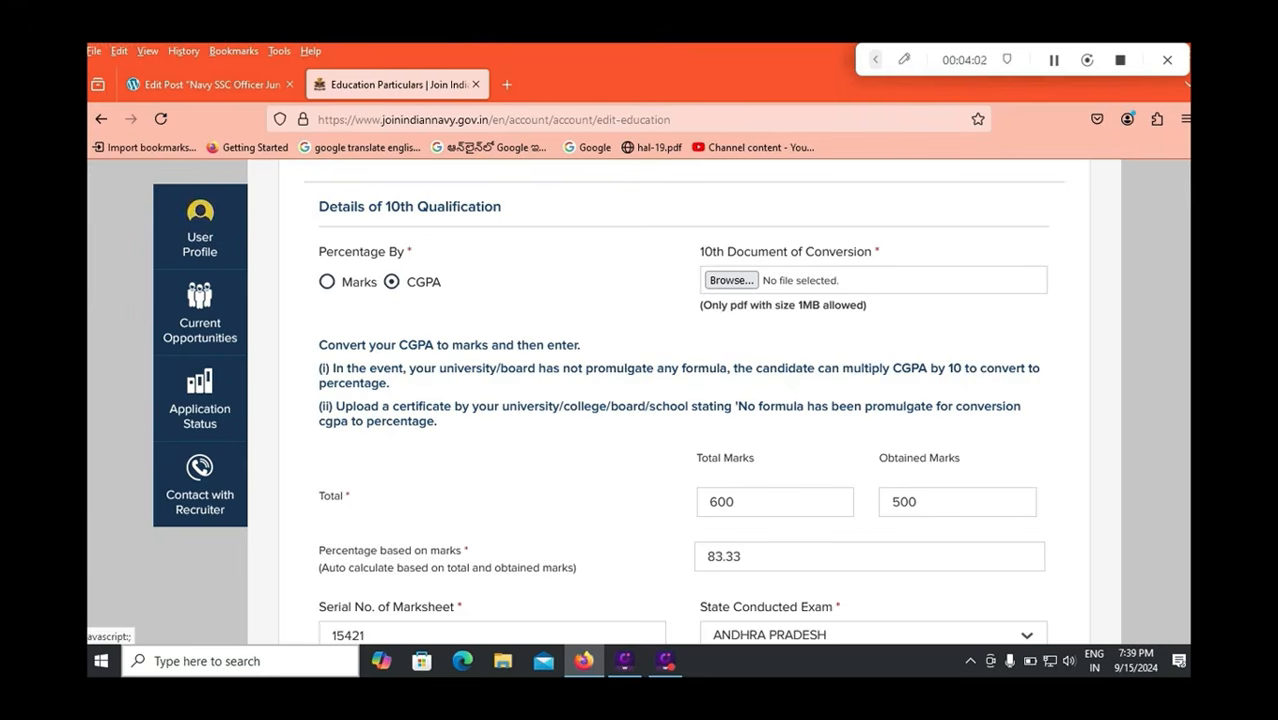
pyautogui.click(327, 282)
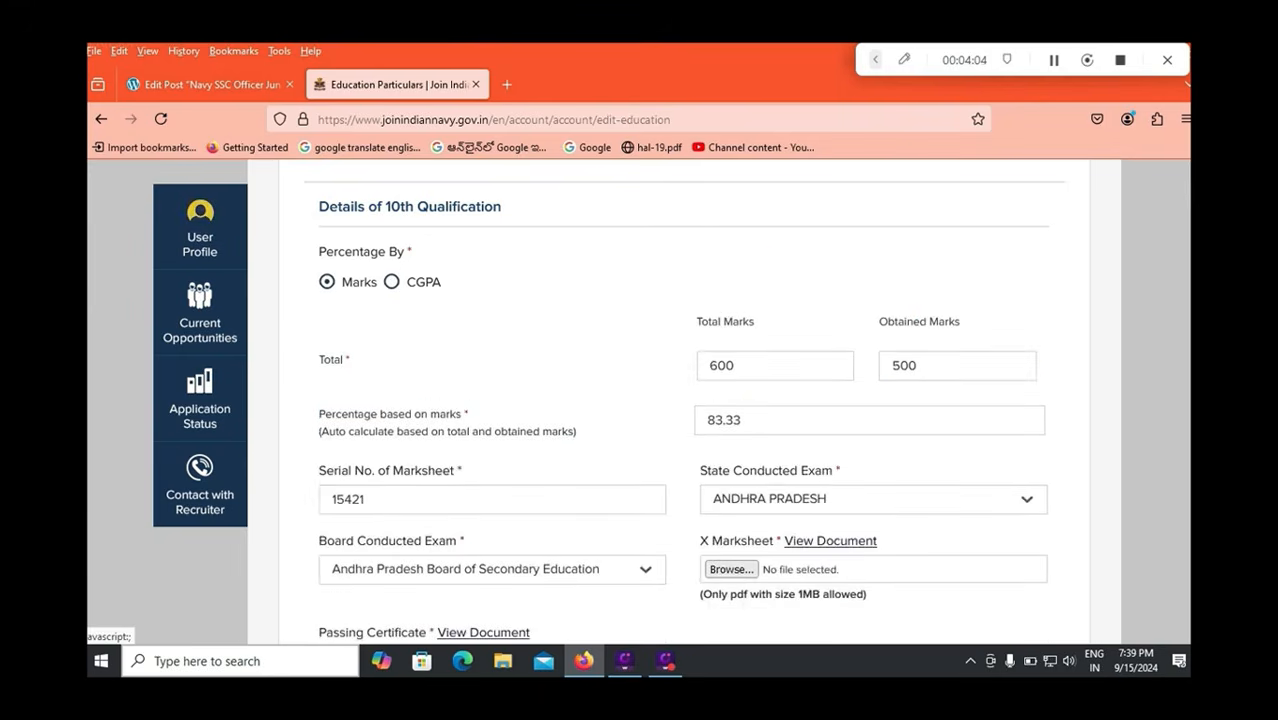
pyautogui.click(736, 366)
pyautogui.click(916, 366)
pyautogui.click(366, 499)
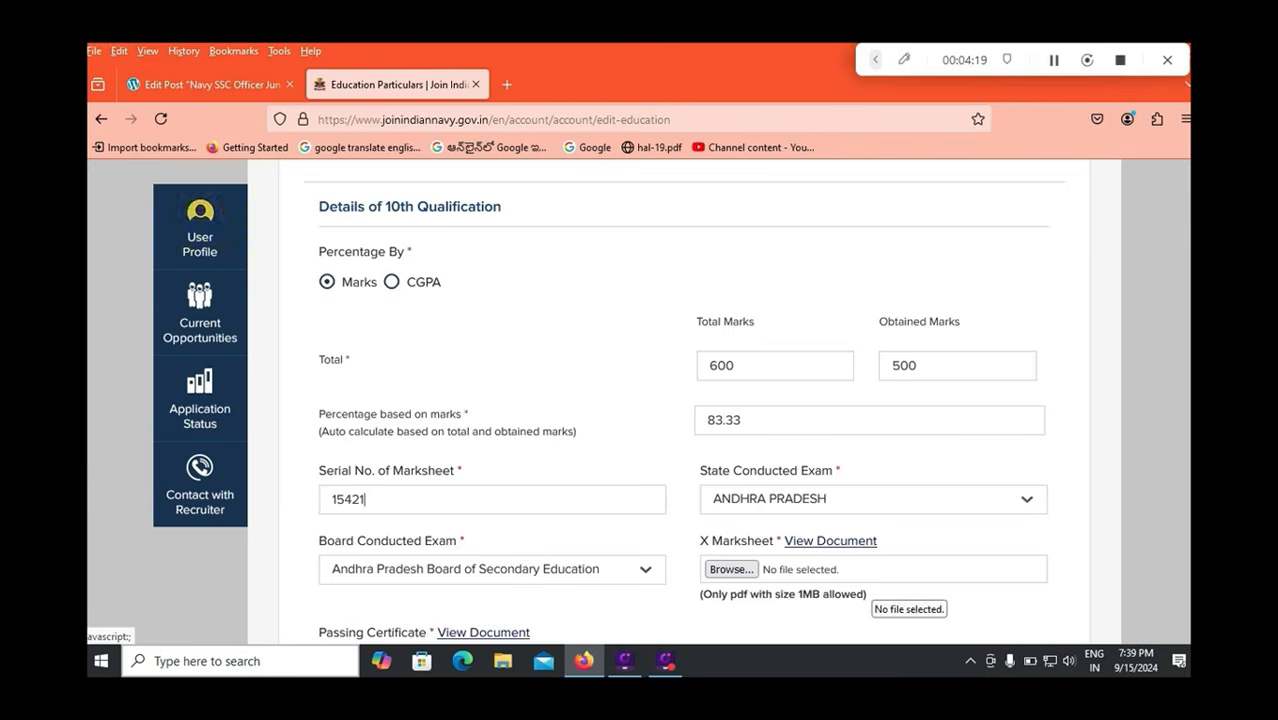
pyautogui.scroll(-2, 875, 590)
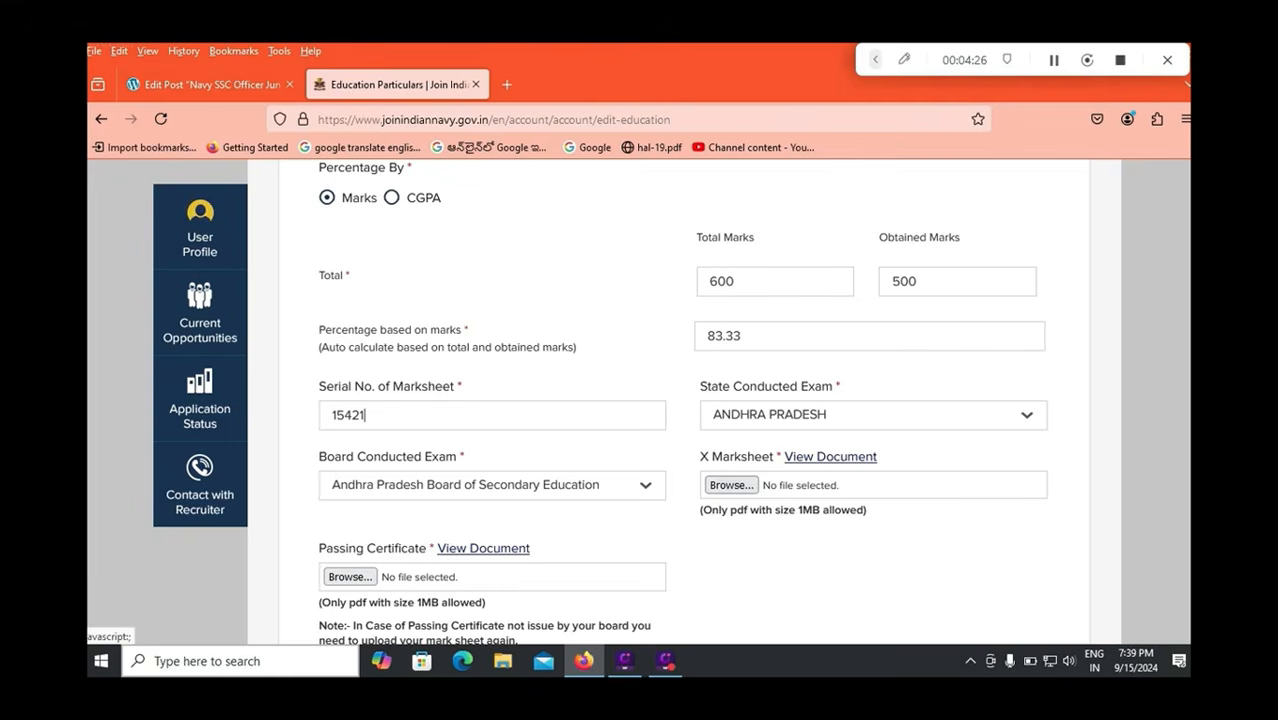
pyautogui.scroll(-2, 682, 405)
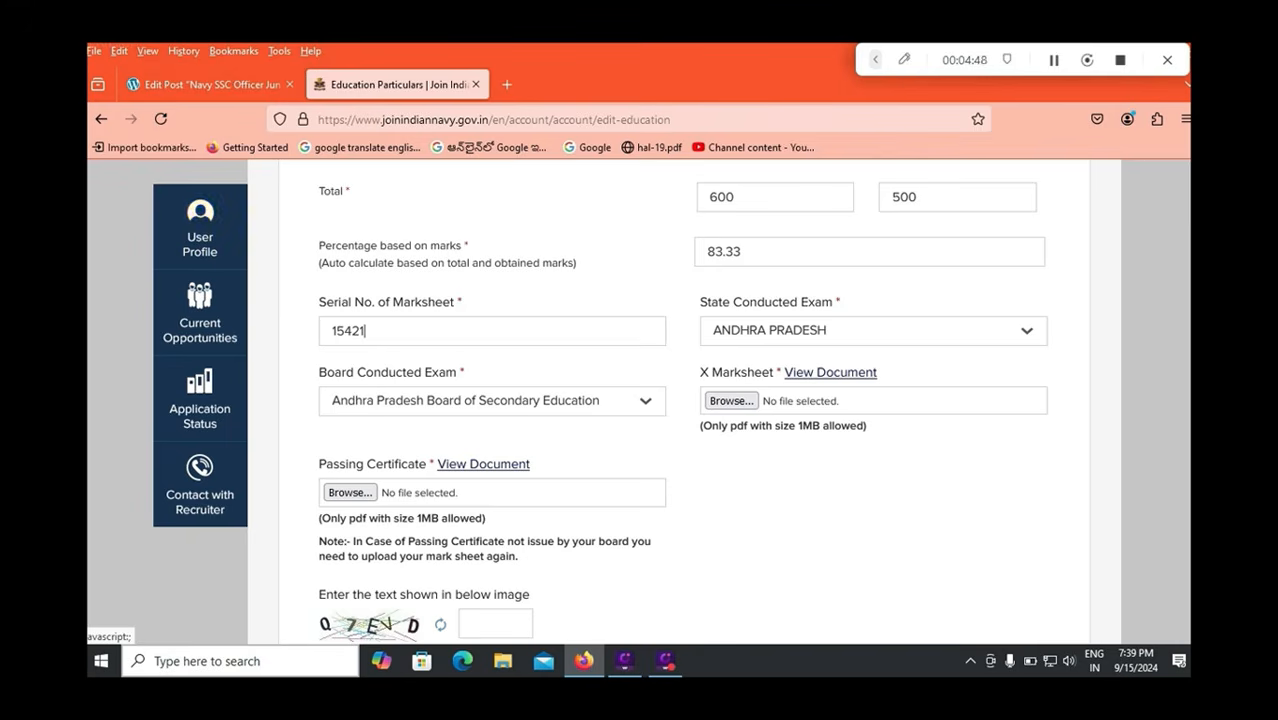
pyautogui.scroll(-2, 453, 590)
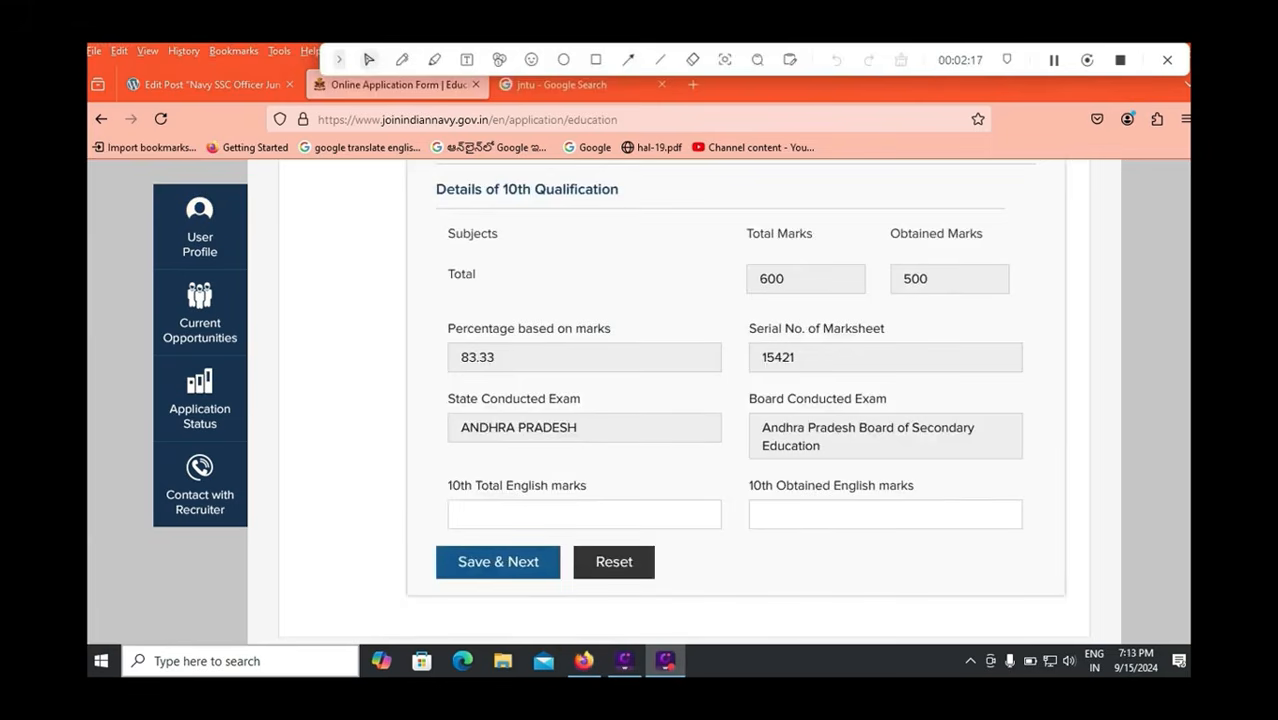
# Enter 10th English marks as 100 total and 75 obtained.
pyautogui.click(560, 514)
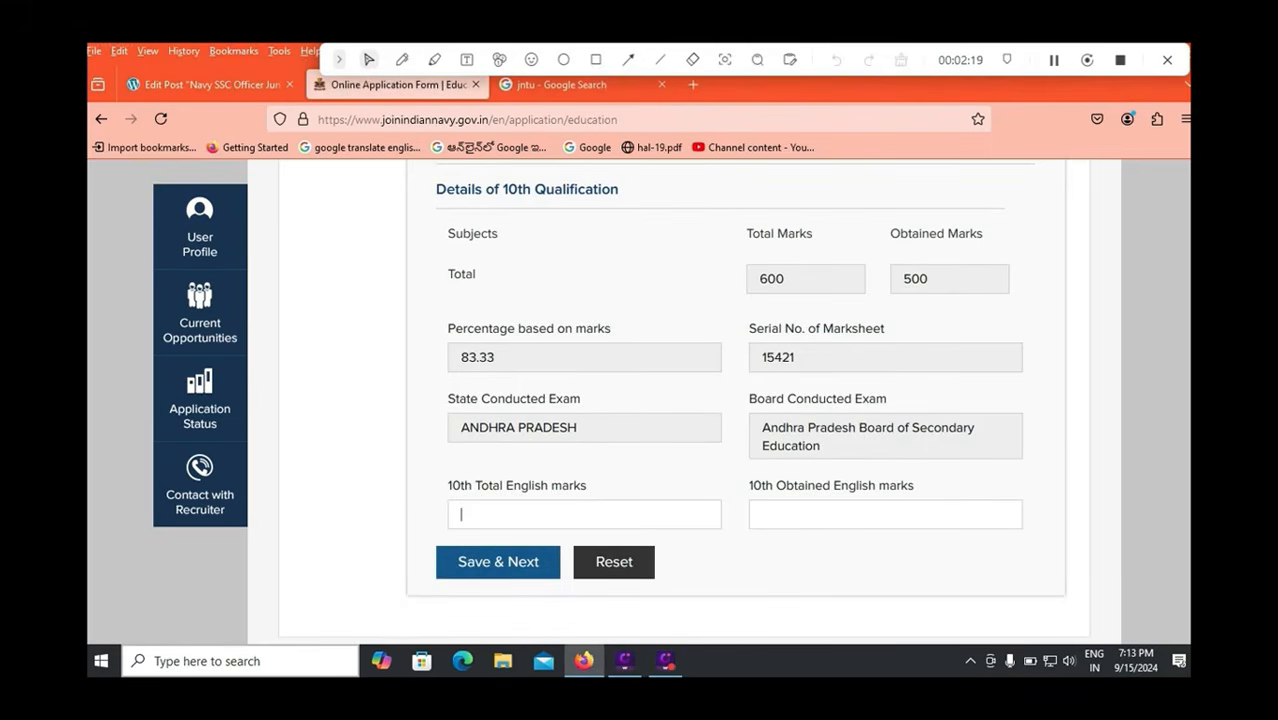
pyautogui.write('100')
pyautogui.press('Tab')
pyautogui.write('75')
pyautogui.press('Tab')
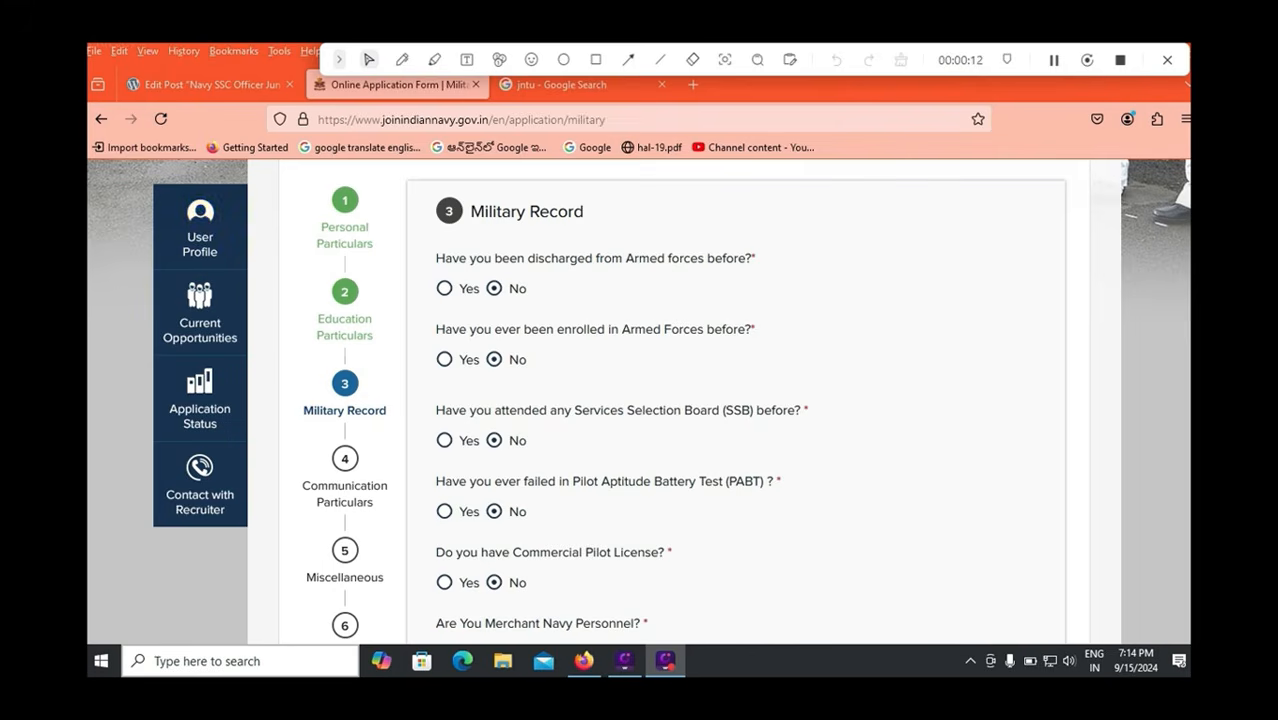
# Leave armed-forces discharge and SSB attendance at No, and answer Yes to Commercial Pilot License.
pyautogui.click(445, 288)
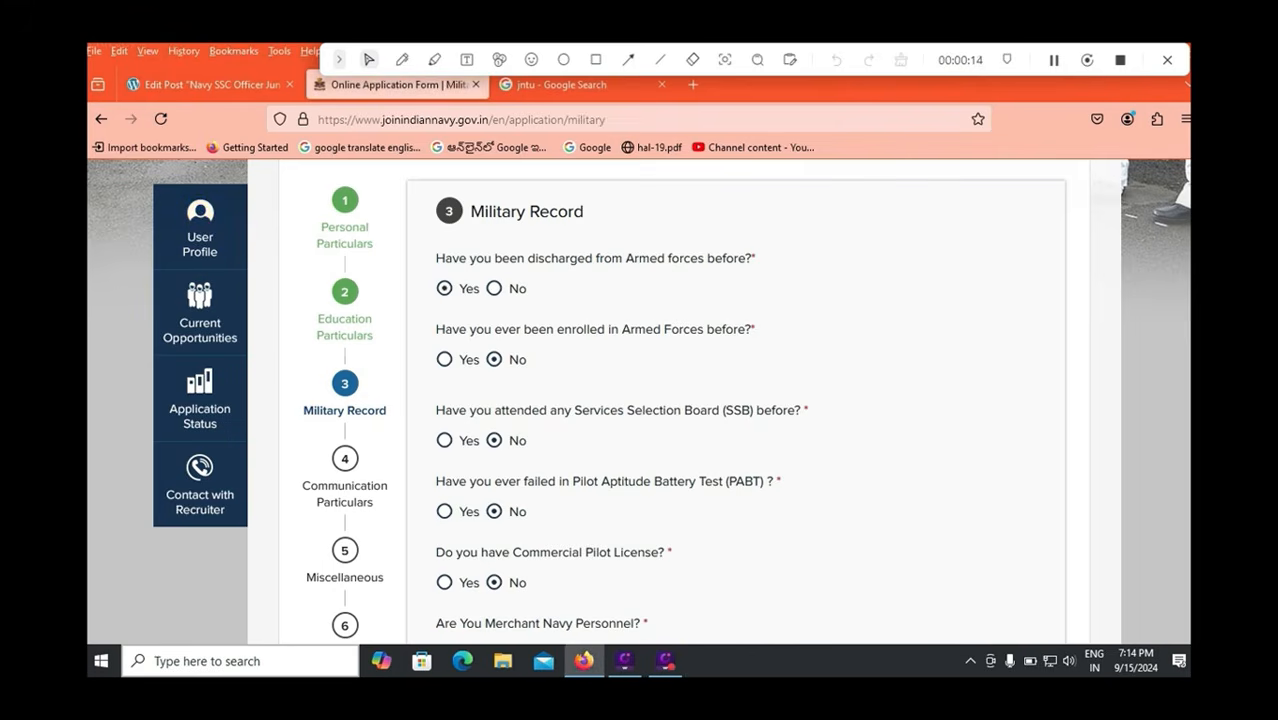
pyautogui.click(494, 288)
pyautogui.click(445, 441)
pyautogui.click(578, 510)
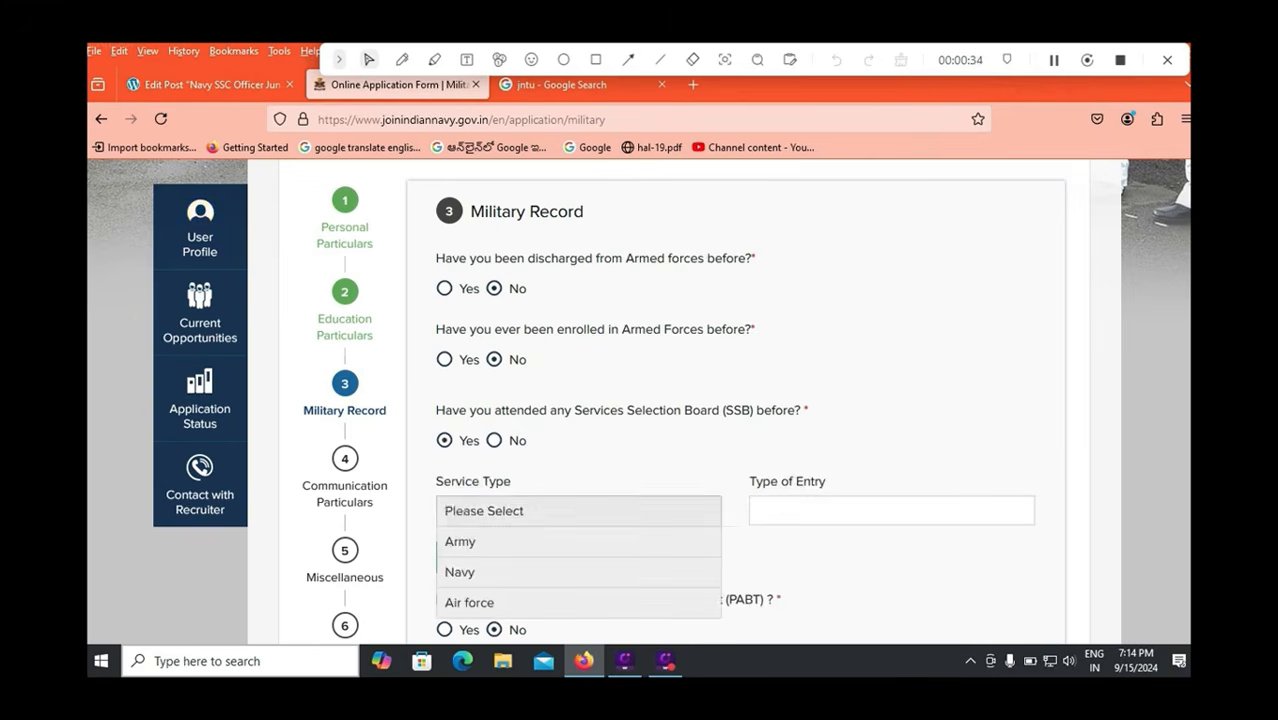
pyautogui.click(578, 510)
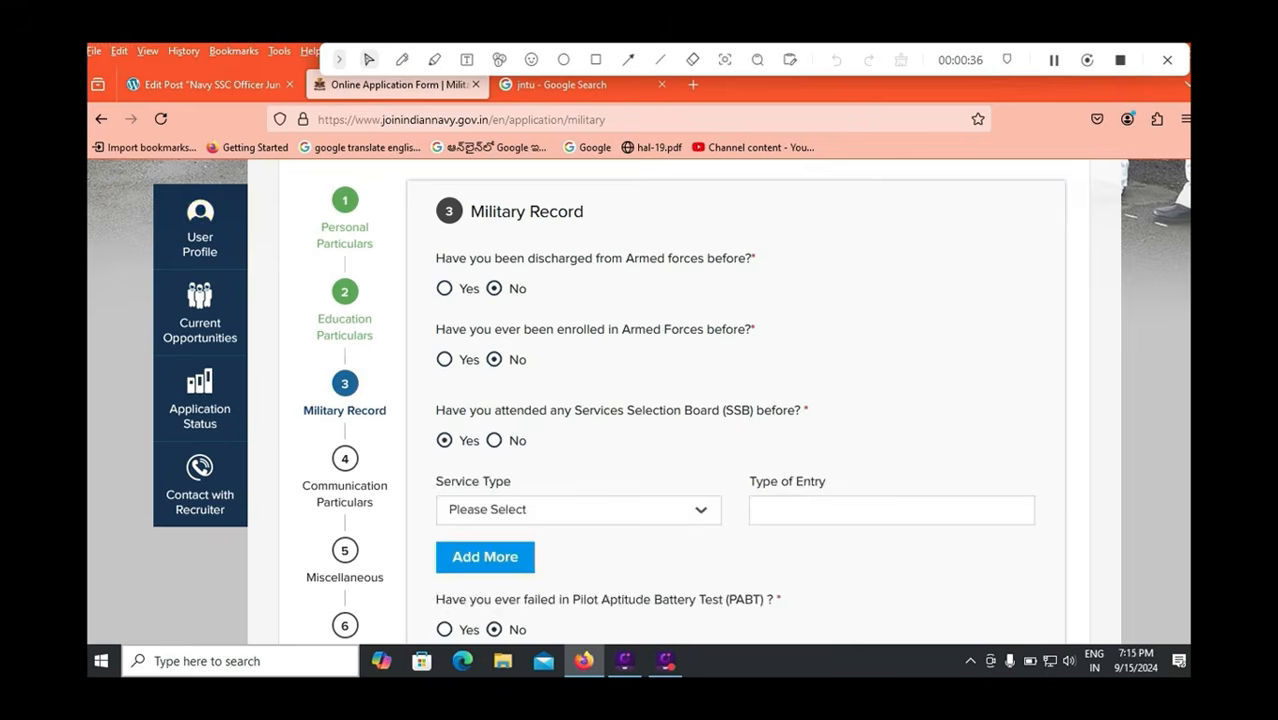
pyautogui.click(494, 441)
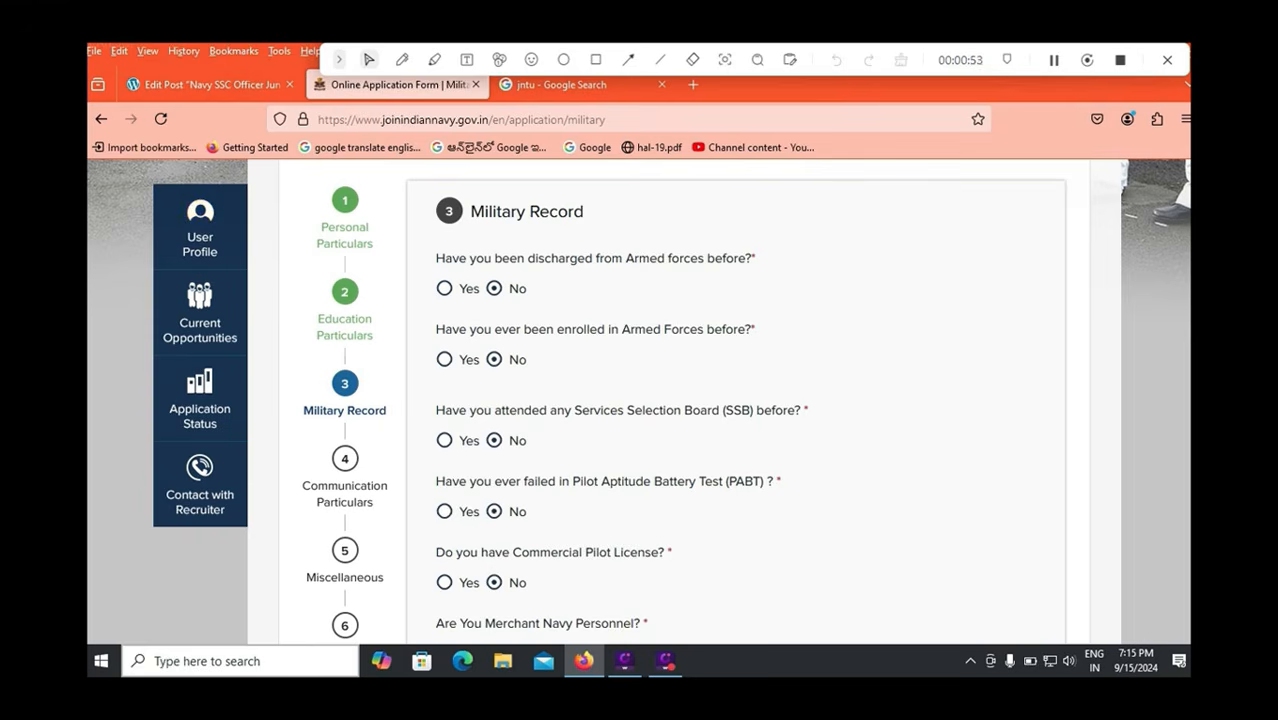
pyautogui.click(445, 582)
pyautogui.scroll(-1, 640, 402)
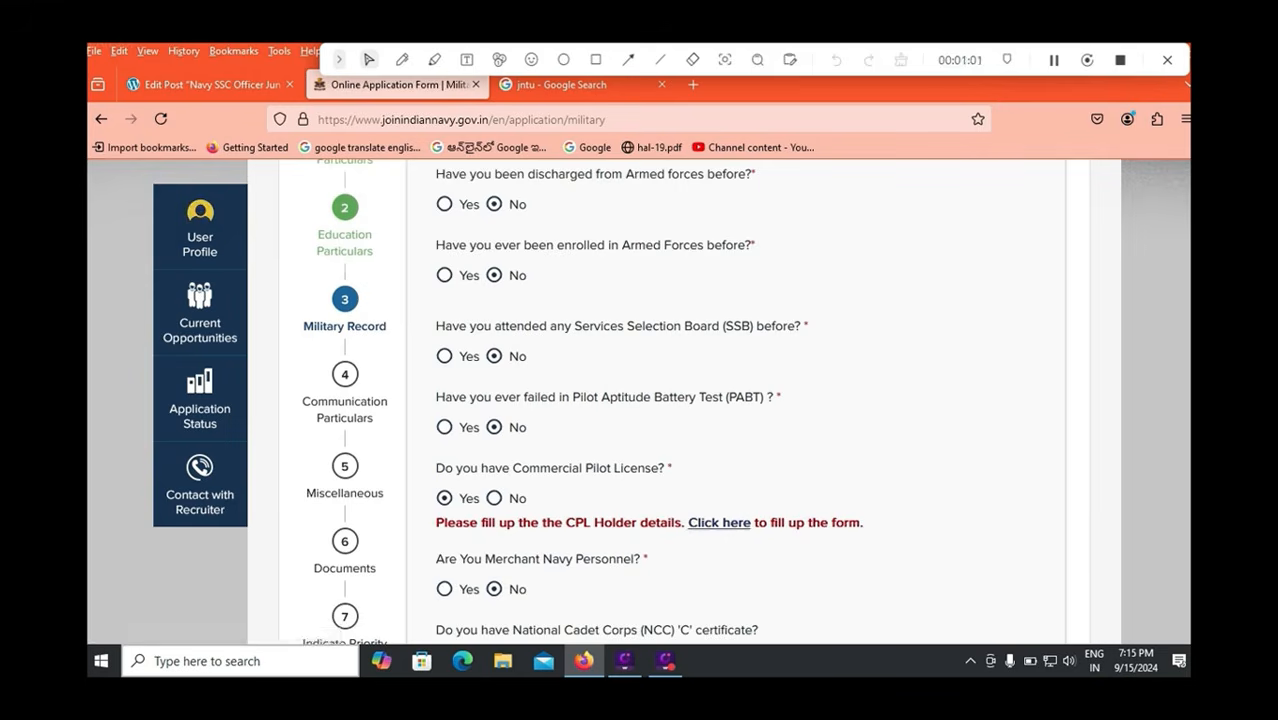
# Open the CPL holder 'Click here' link and review the CPL status page.
pyautogui.click(719, 523)
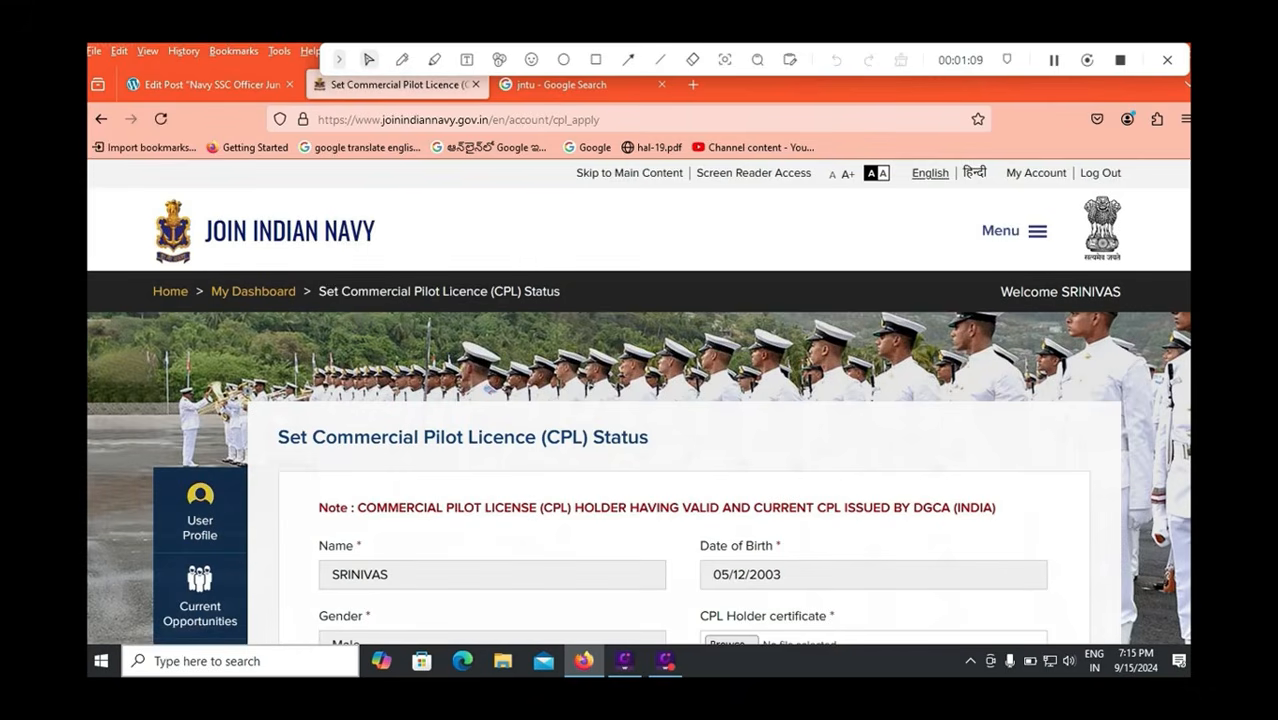
pyautogui.scroll(-3, 638, 400)
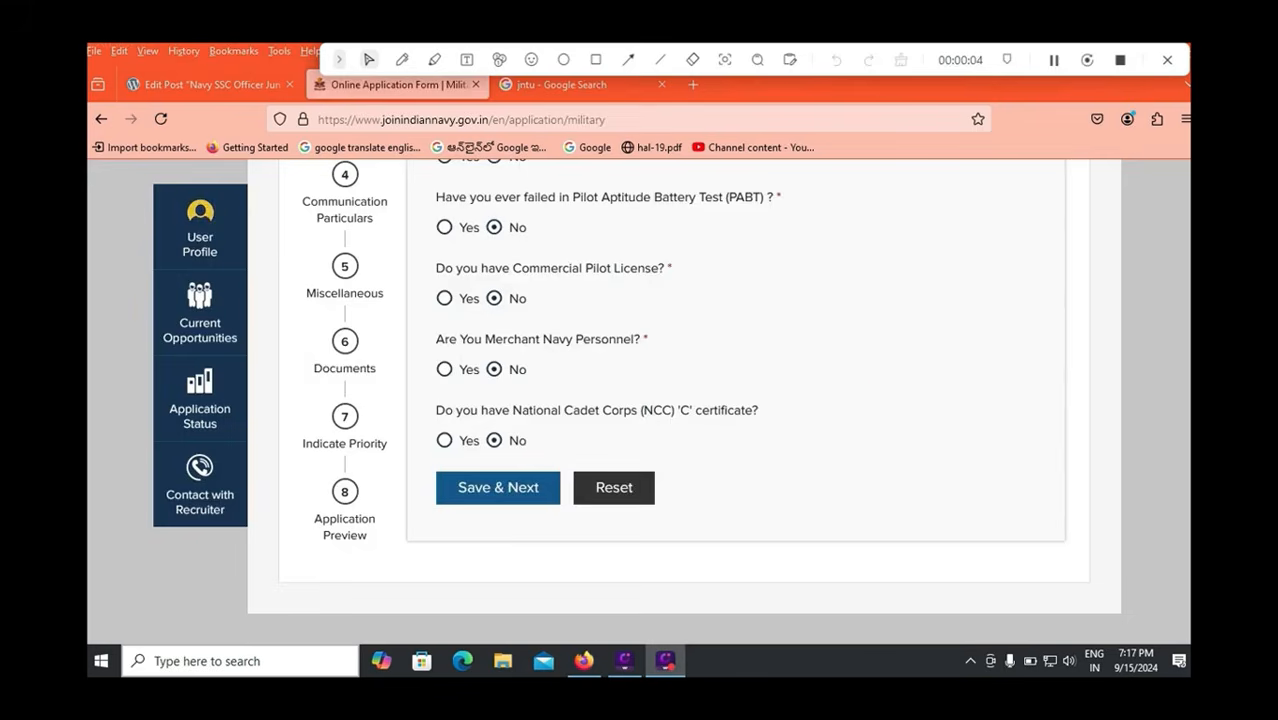
# Leave Merchant Navy and NCC 'C' certificate answered No, after checking the NCC wing and grade options.
pyautogui.click(445, 369)
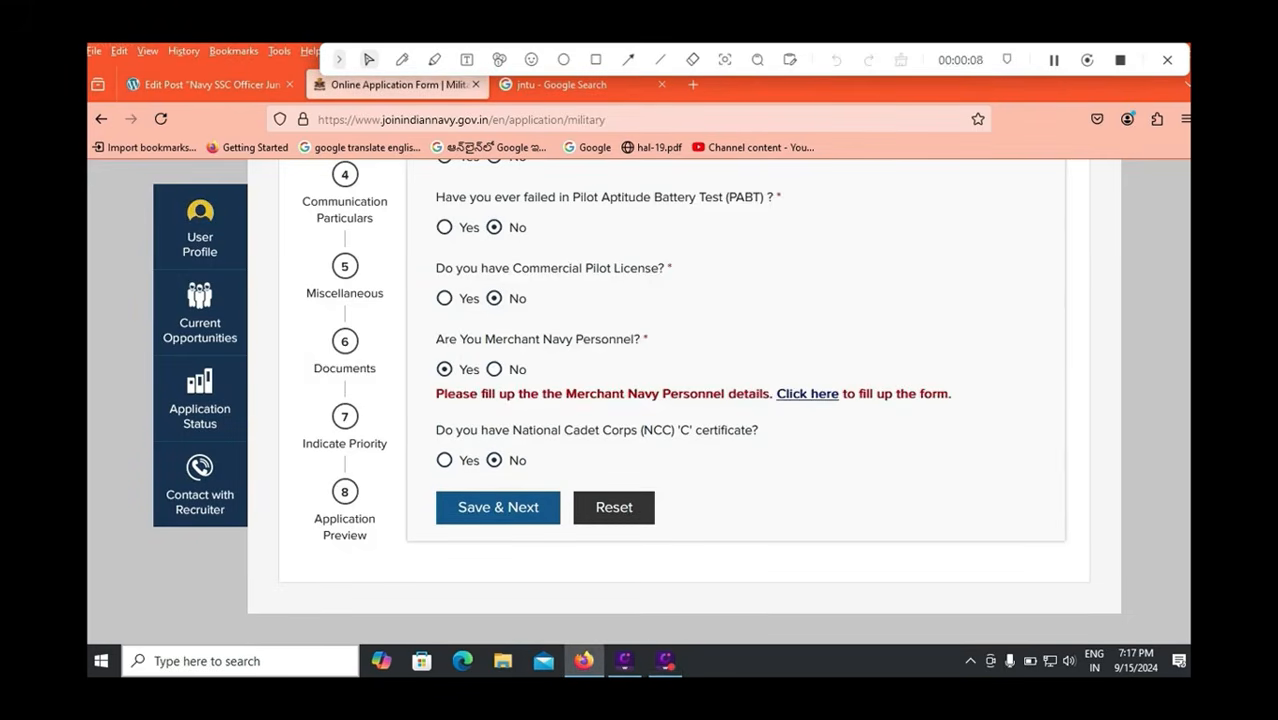
pyautogui.click(494, 369)
pyautogui.click(445, 460)
pyautogui.click(578, 530)
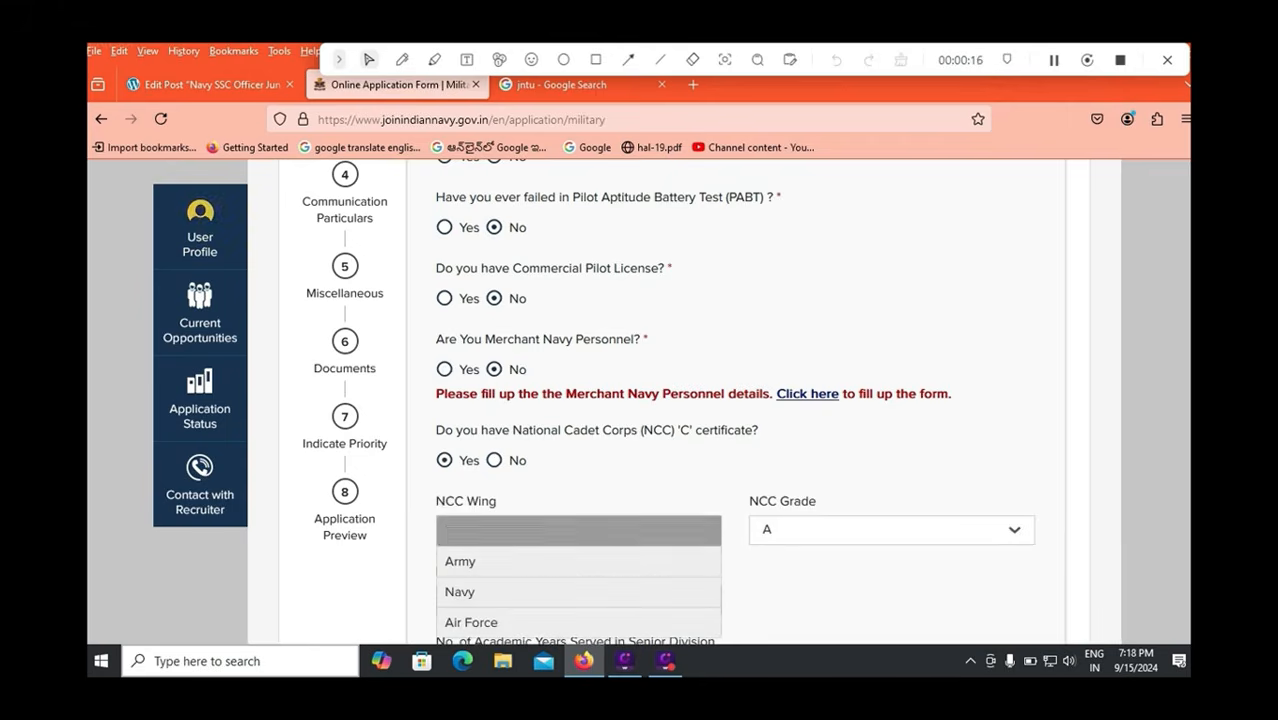
pyautogui.scroll(-2, 578, 540)
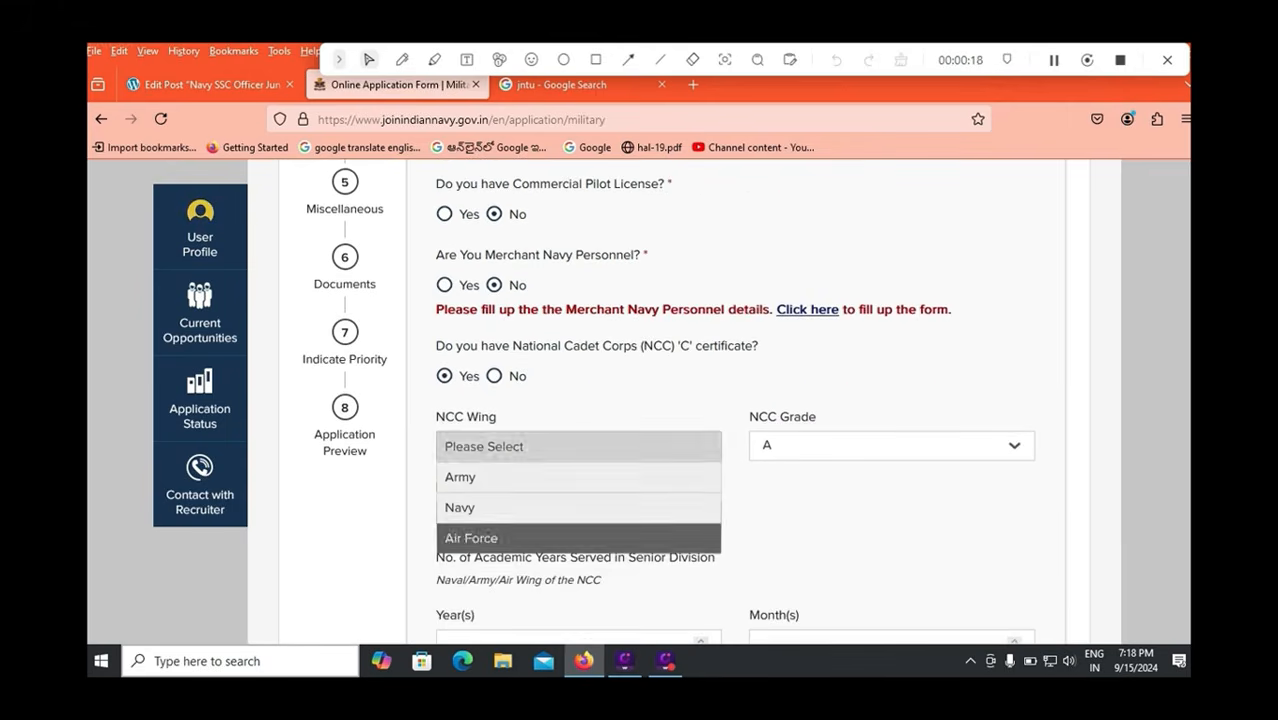
pyautogui.click(892, 446)
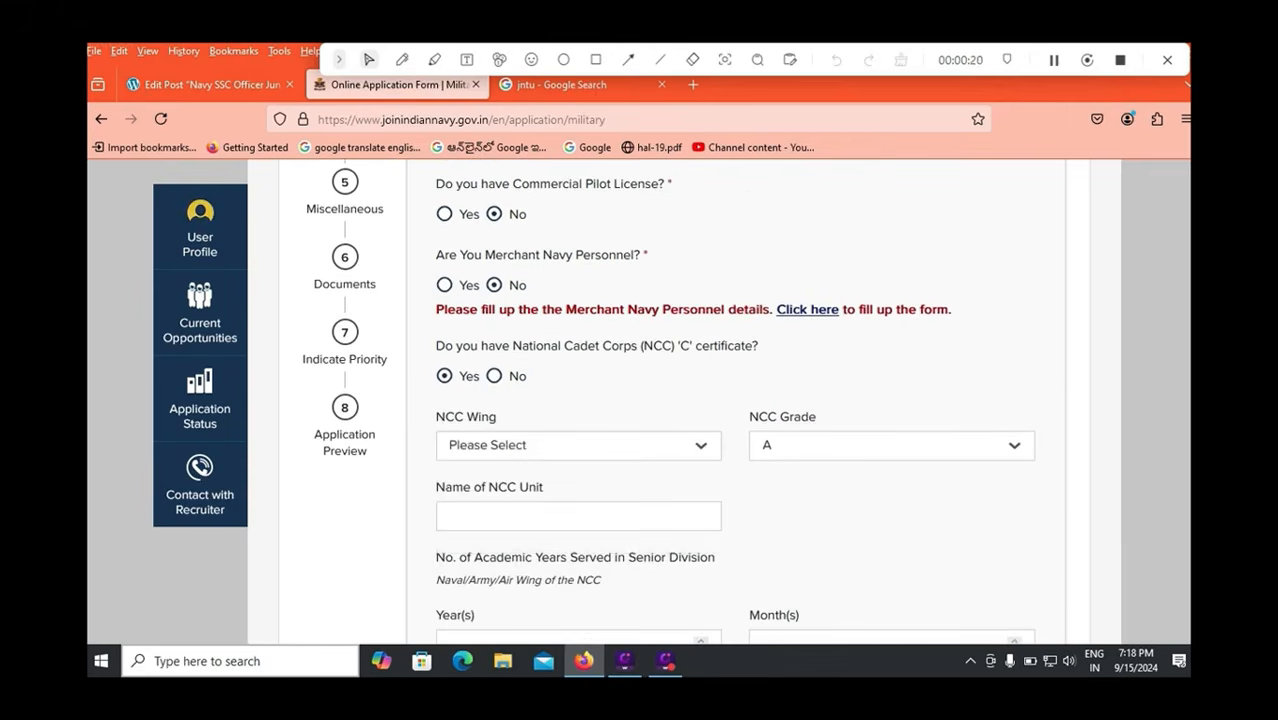
pyautogui.click(892, 446)
pyautogui.click(494, 376)
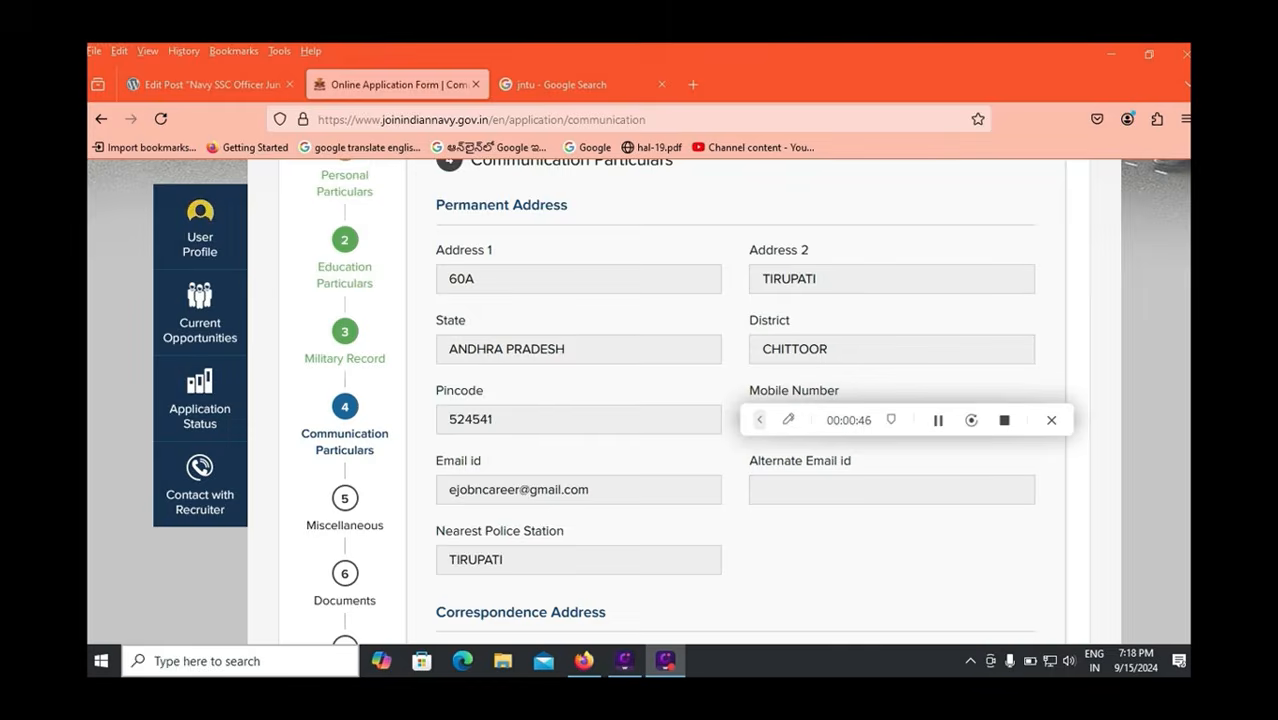
pyautogui.scroll(-3, 735, 400)
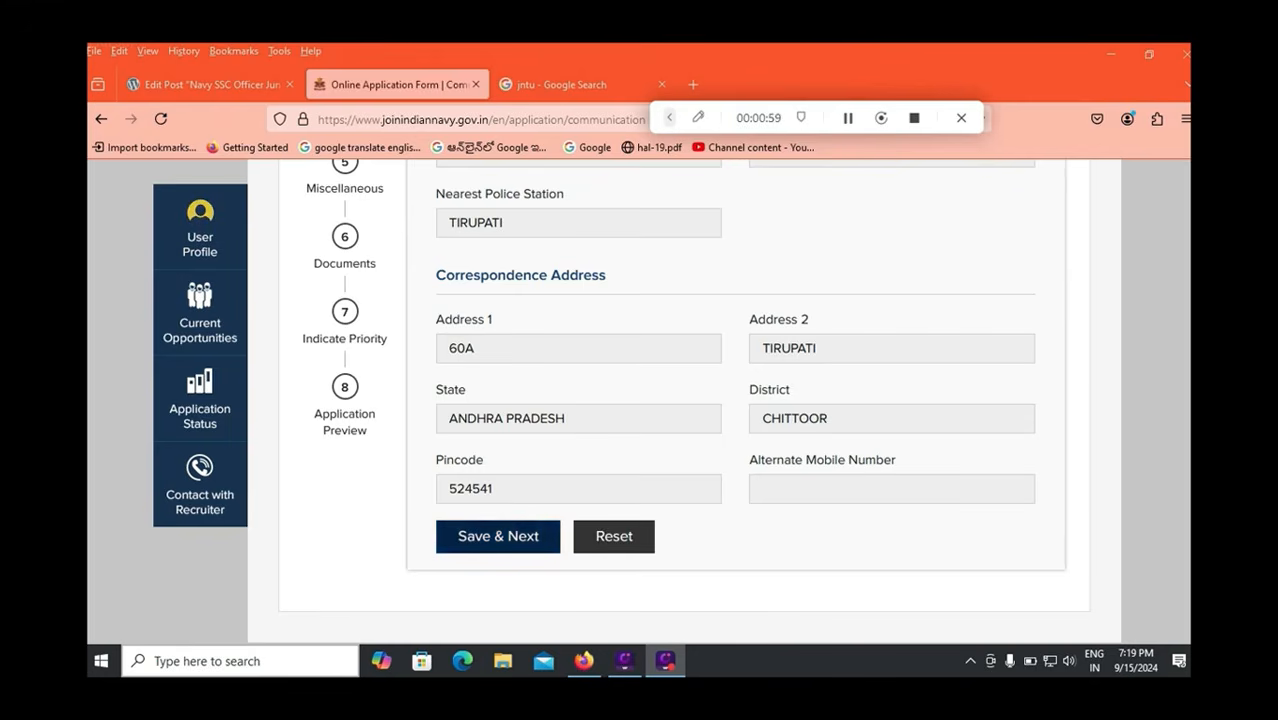
pyautogui.click(498, 537)
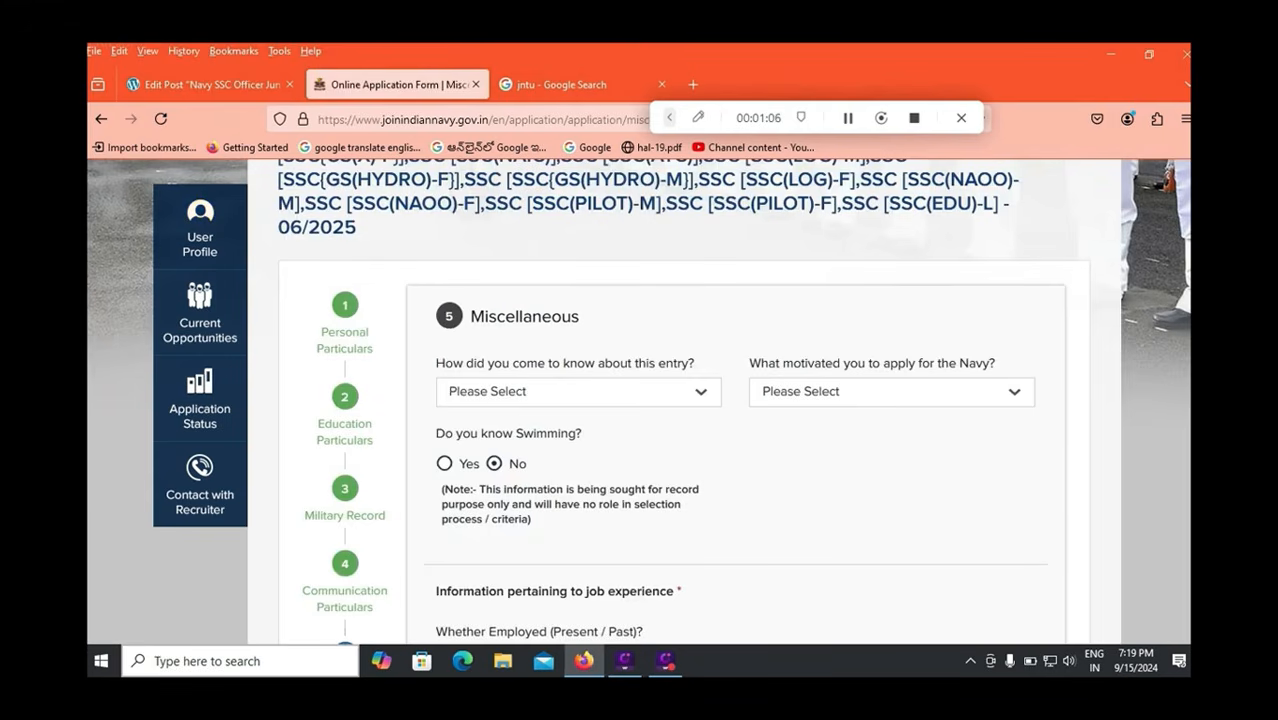
# Set the source to Employment News and the motivation to Looking at Navy Ads on Television.
pyautogui.click(578, 392)
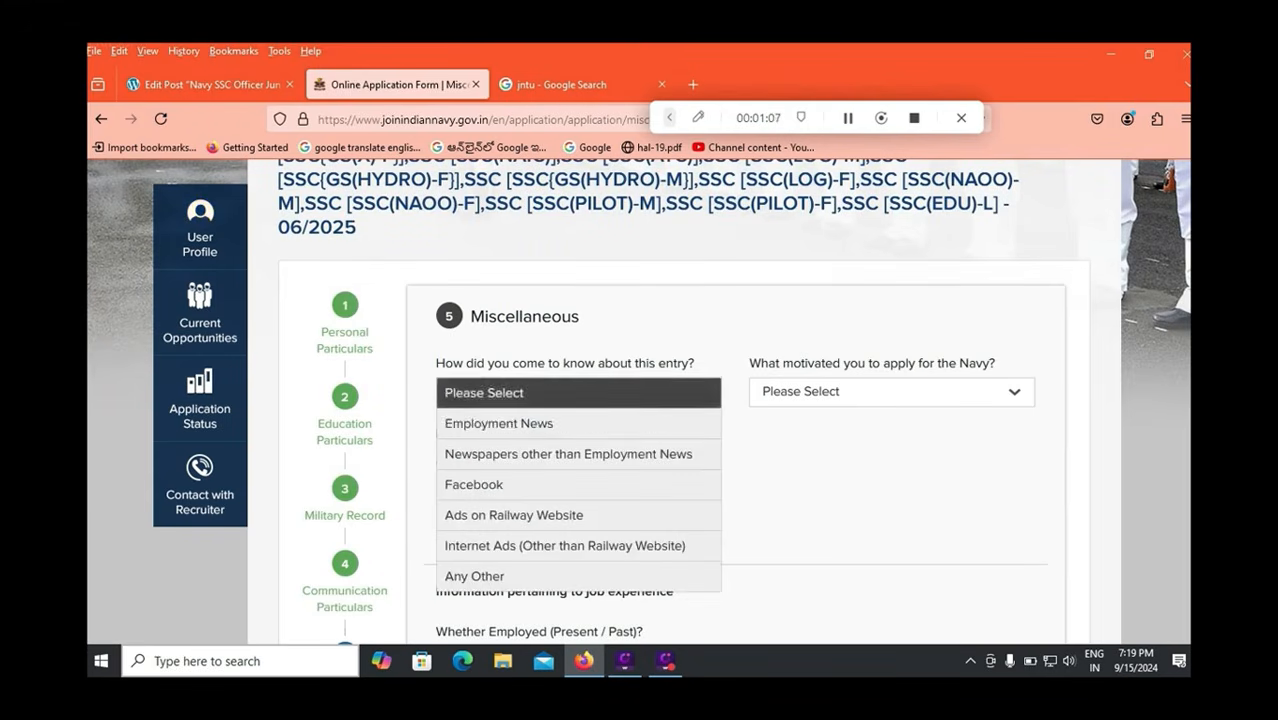
pyautogui.click(560, 423)
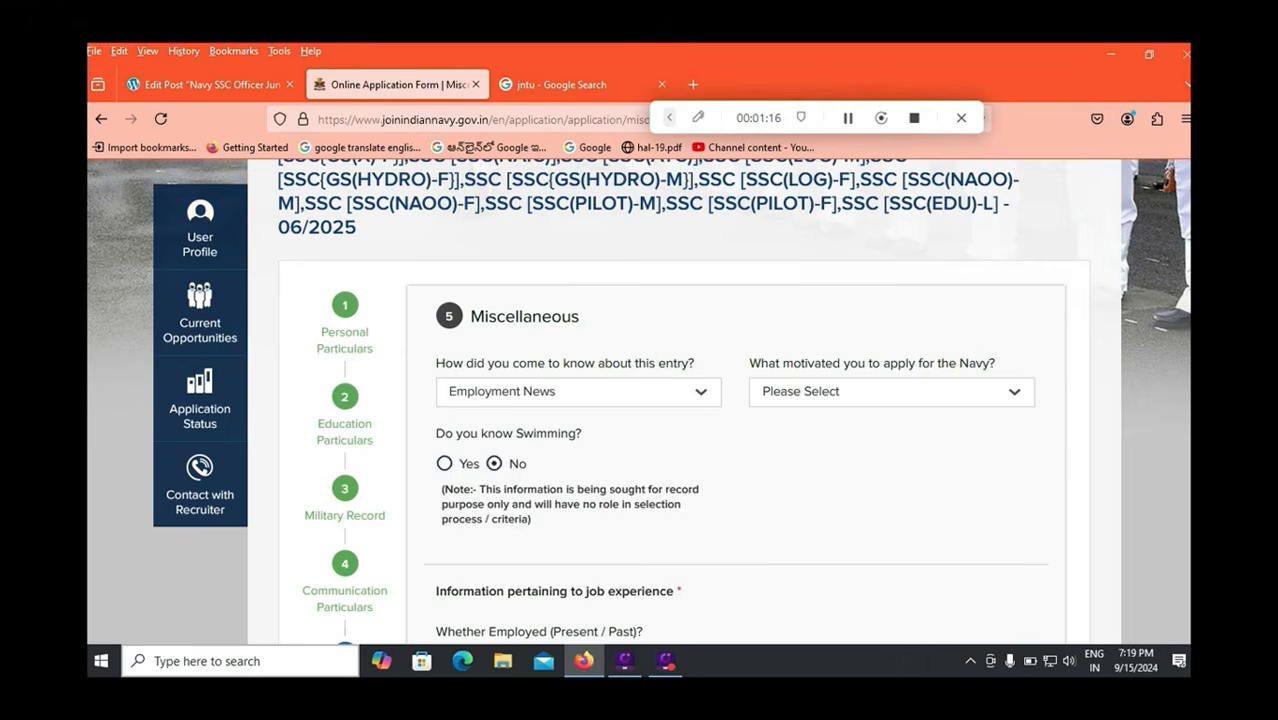
pyautogui.click(891, 392)
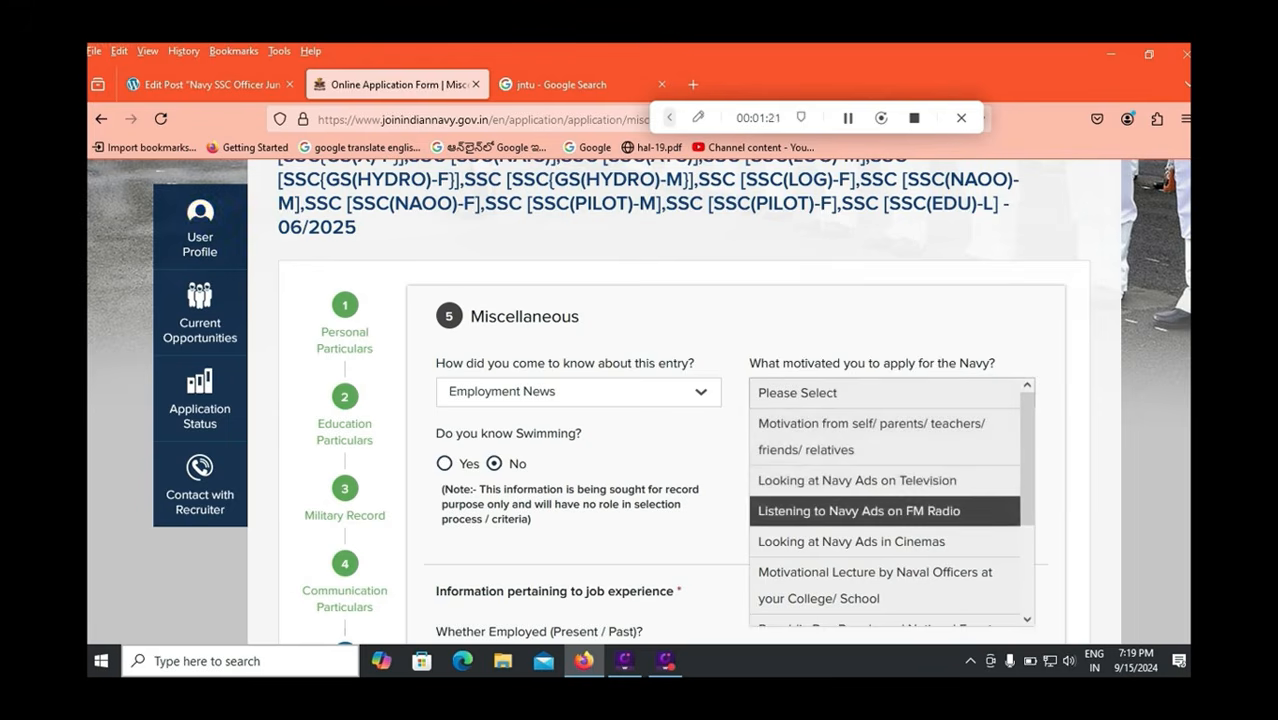
pyautogui.scroll(-2, 890, 500)
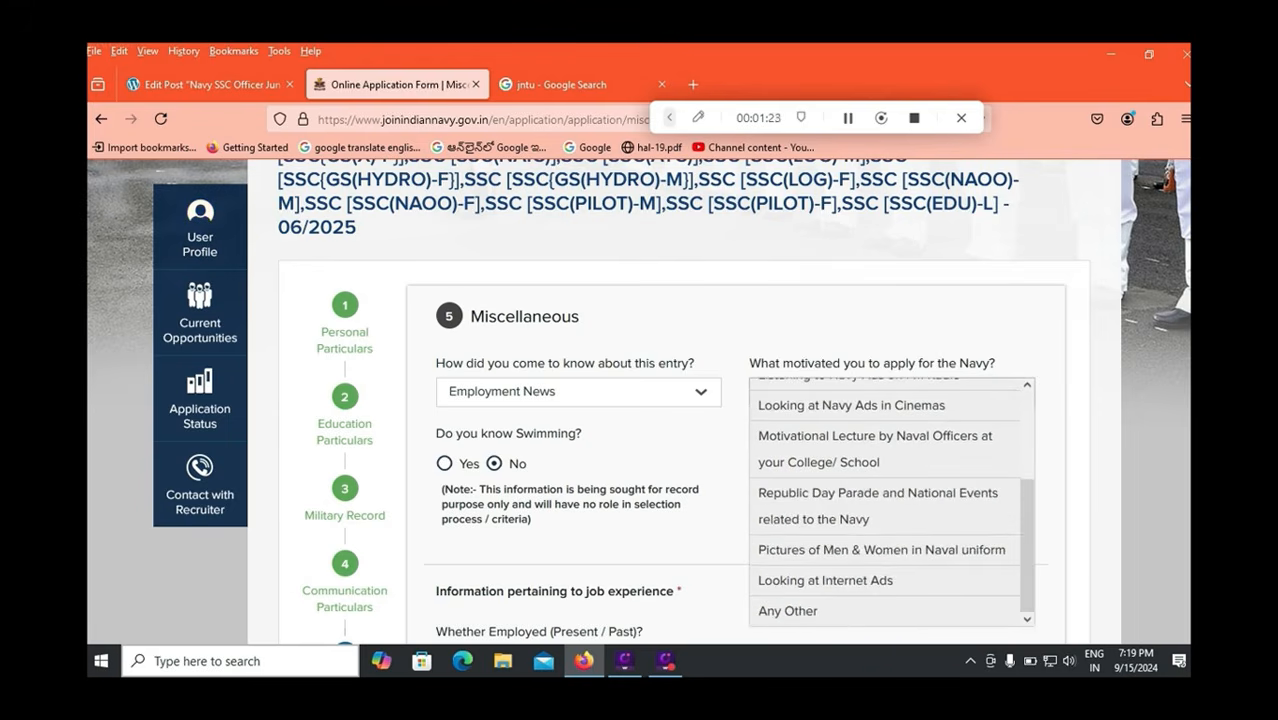
pyautogui.scroll(3, 885, 450)
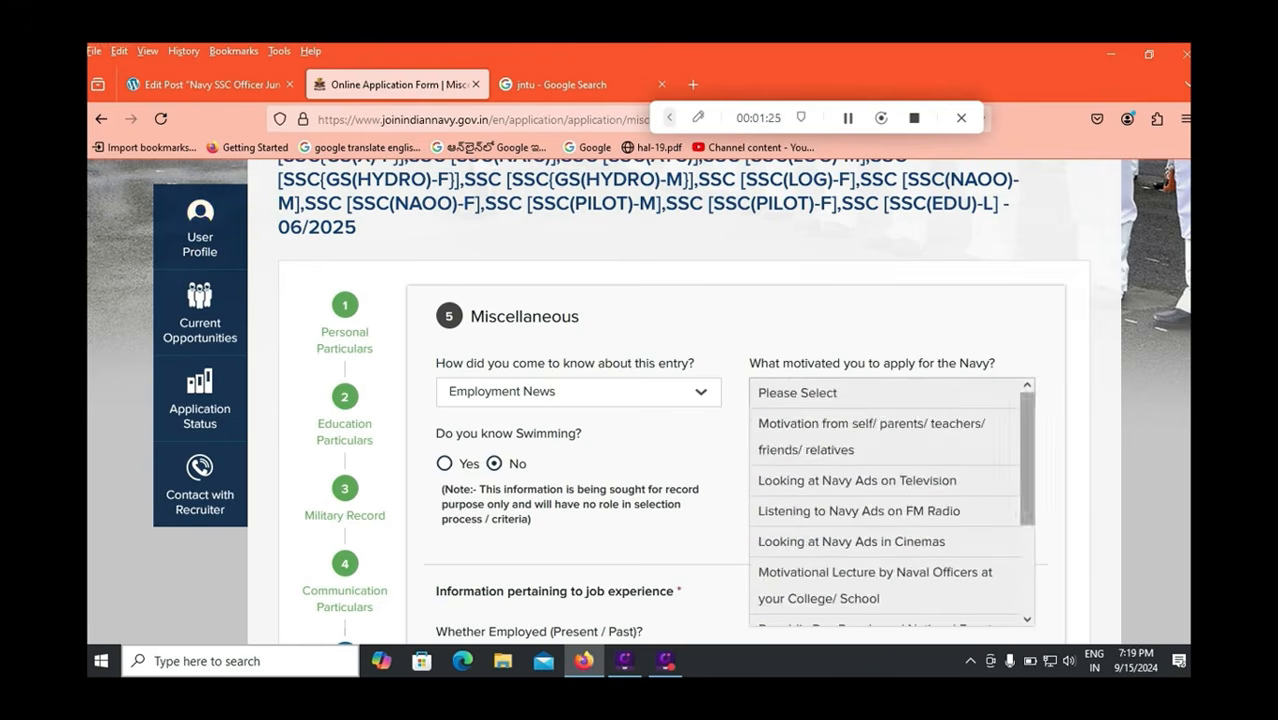
pyautogui.click(857, 481)
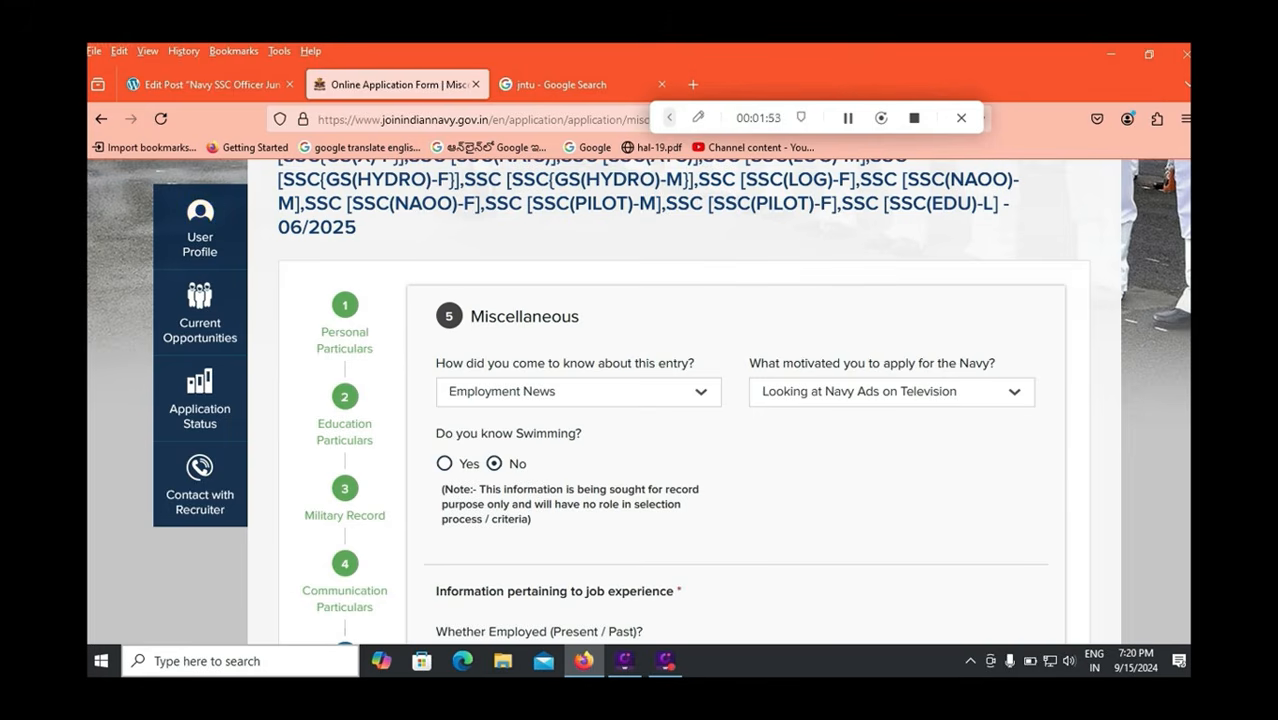
# Answer No to Whether Employed, with experience left at 0, and save the Miscellaneous details.
pyautogui.scroll(-1, 640, 400)
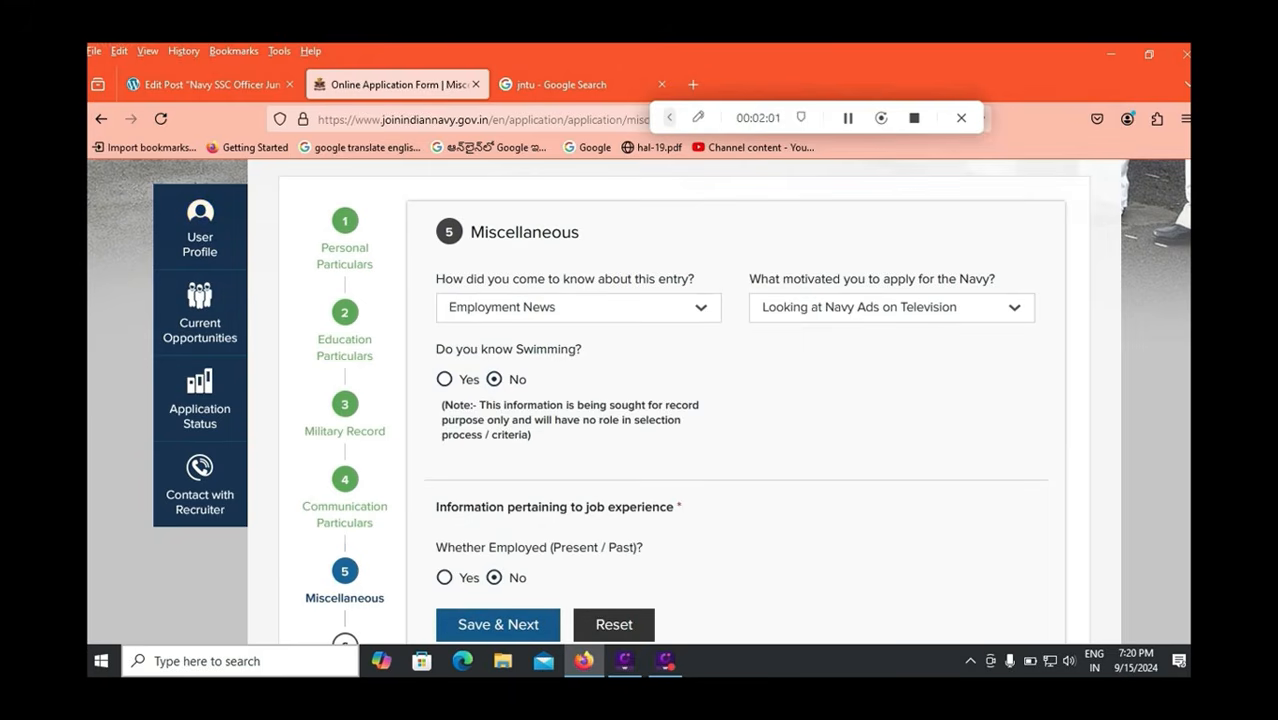
pyautogui.scroll(-2, 640, 400)
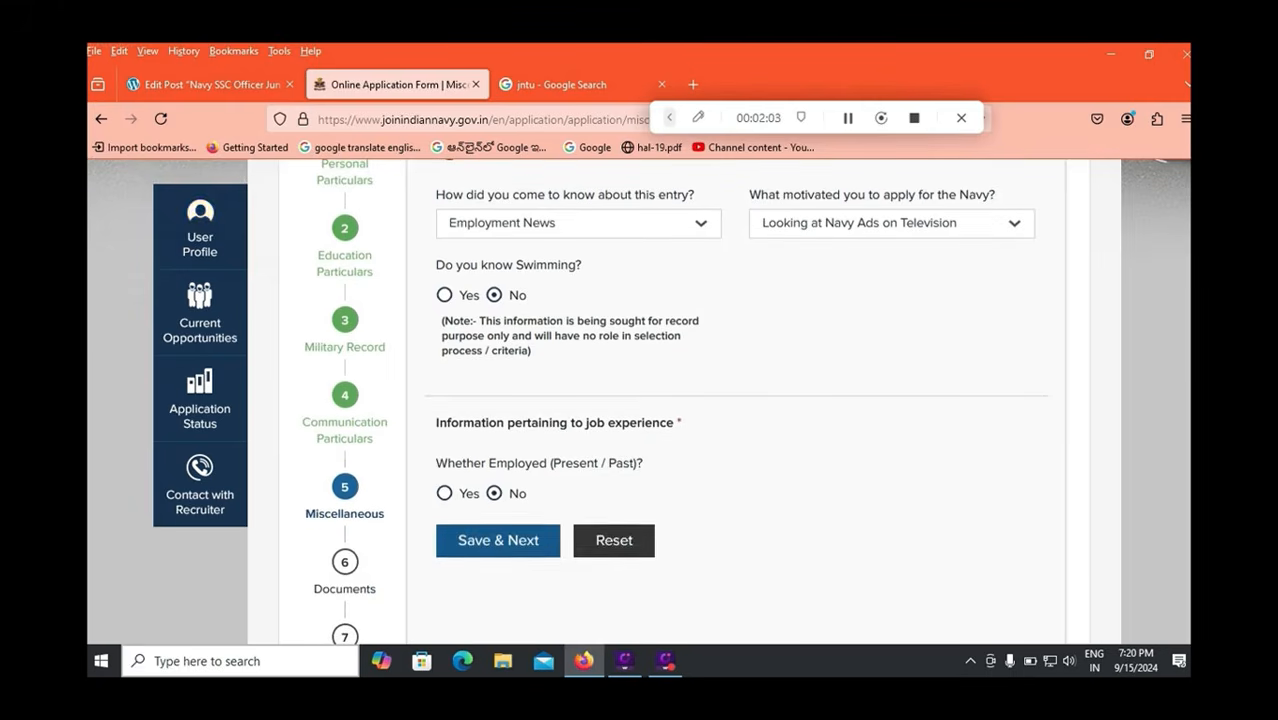
pyautogui.click(445, 494)
pyautogui.scroll(-2, 445, 494)
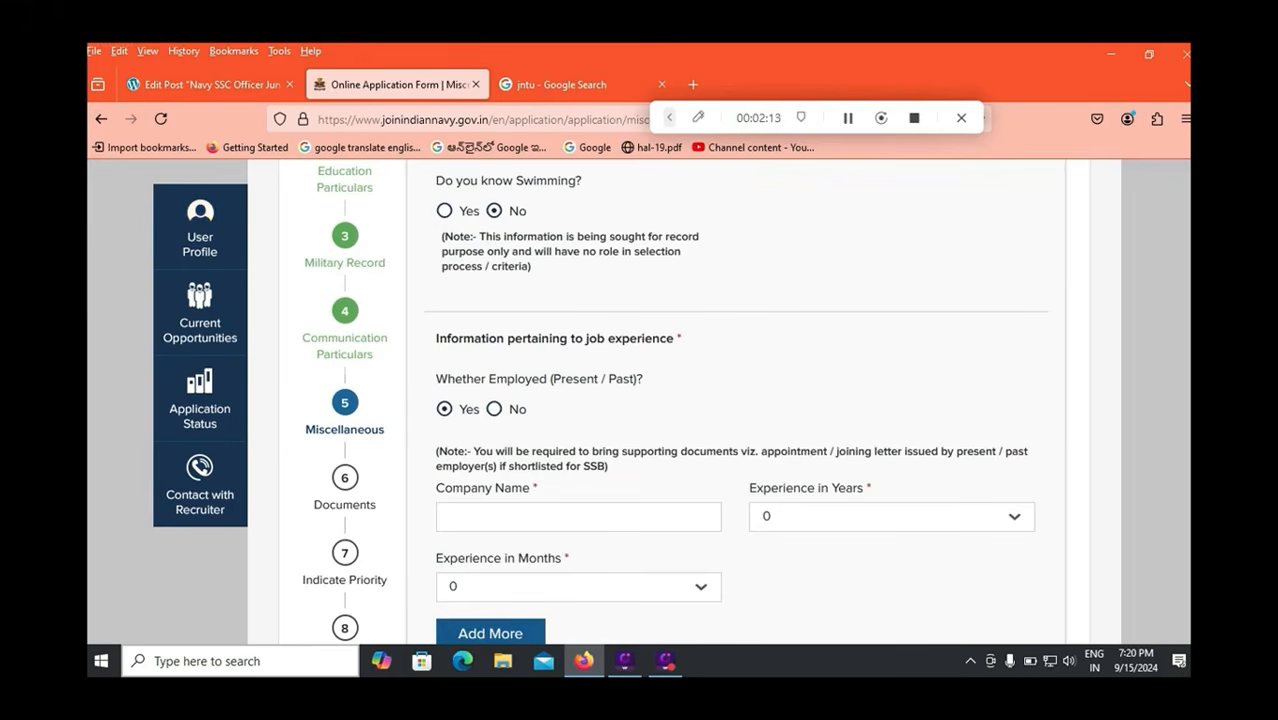
pyautogui.click(891, 517)
pyautogui.click(891, 517)
pyautogui.click(494, 409)
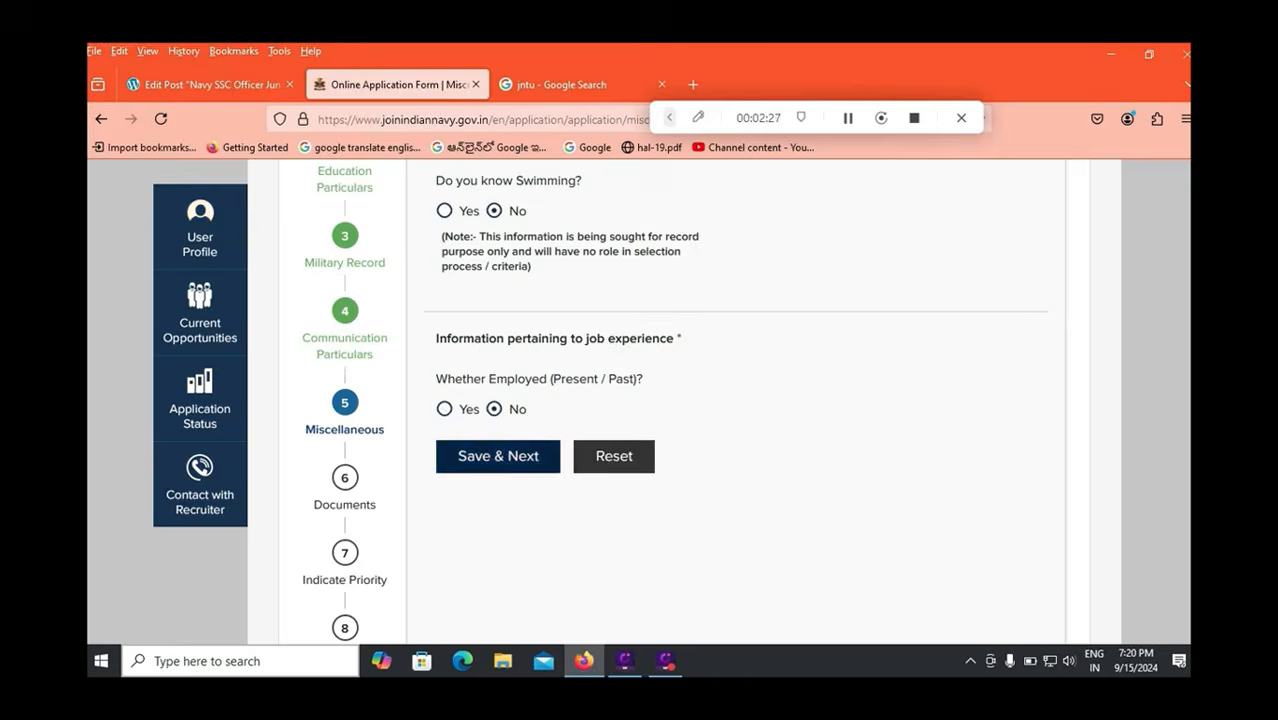
pyautogui.click(498, 456)
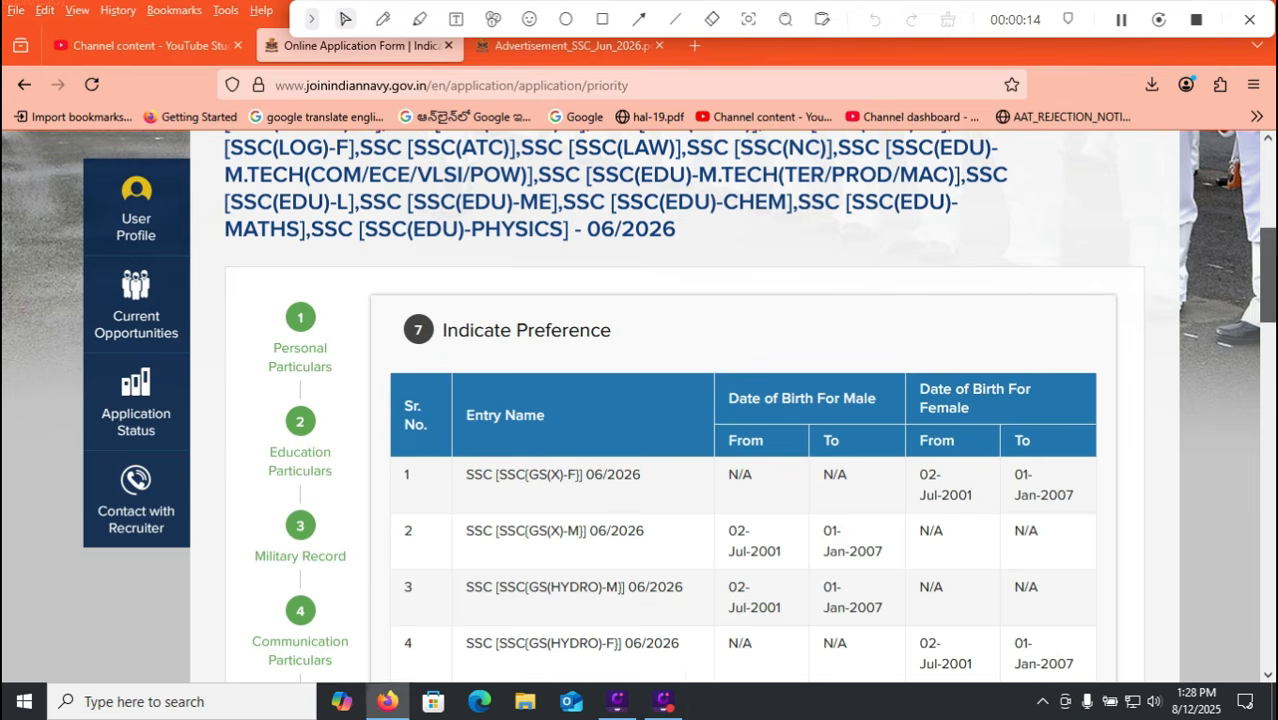
# Scroll through the Indicate Preference table, then switch to the Advertisement_SSC_Jun_2026.pdf tab.
pyautogui.scroll(-2, 640, 400)
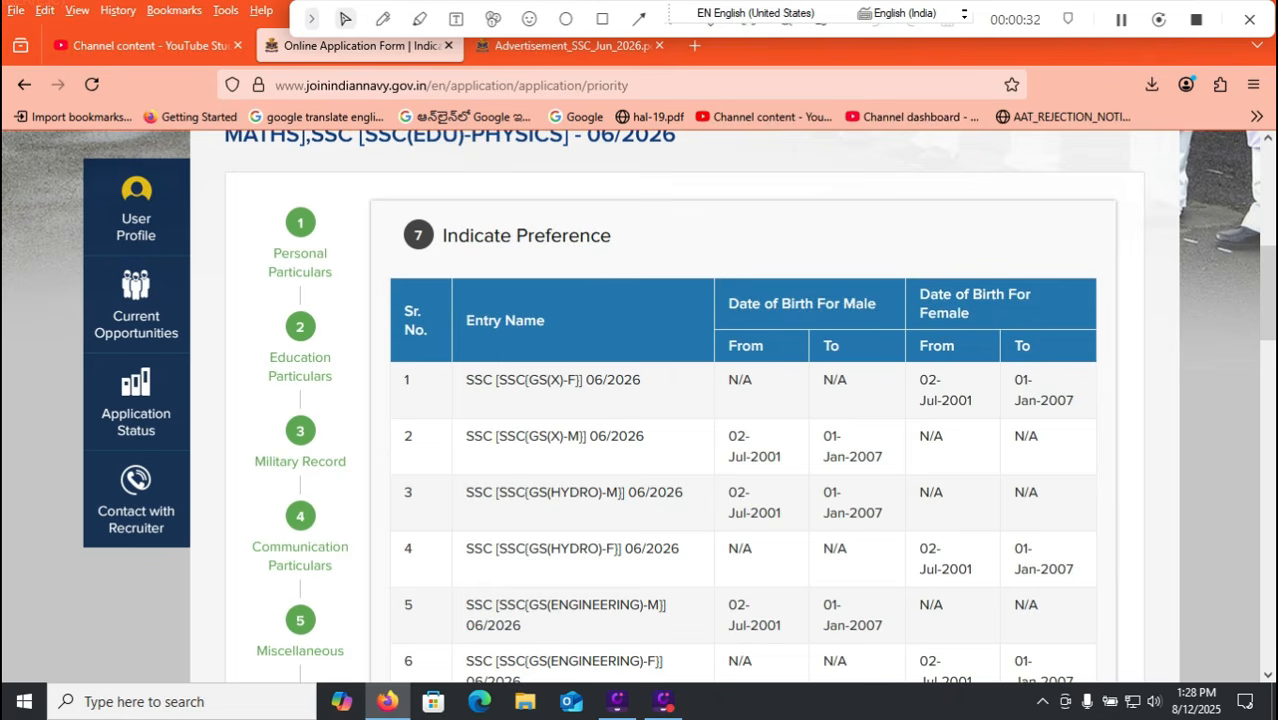
pyautogui.scroll(-1, 638, 407)
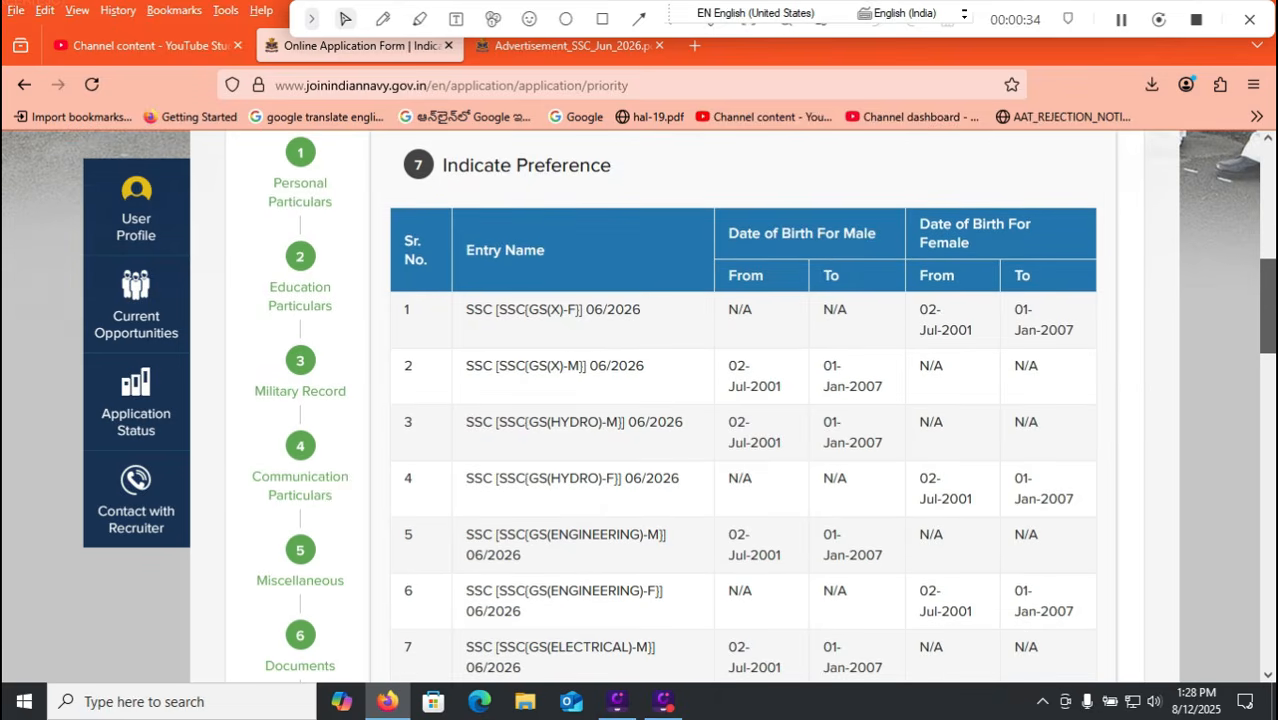
pyautogui.scroll(-3, 638, 407)
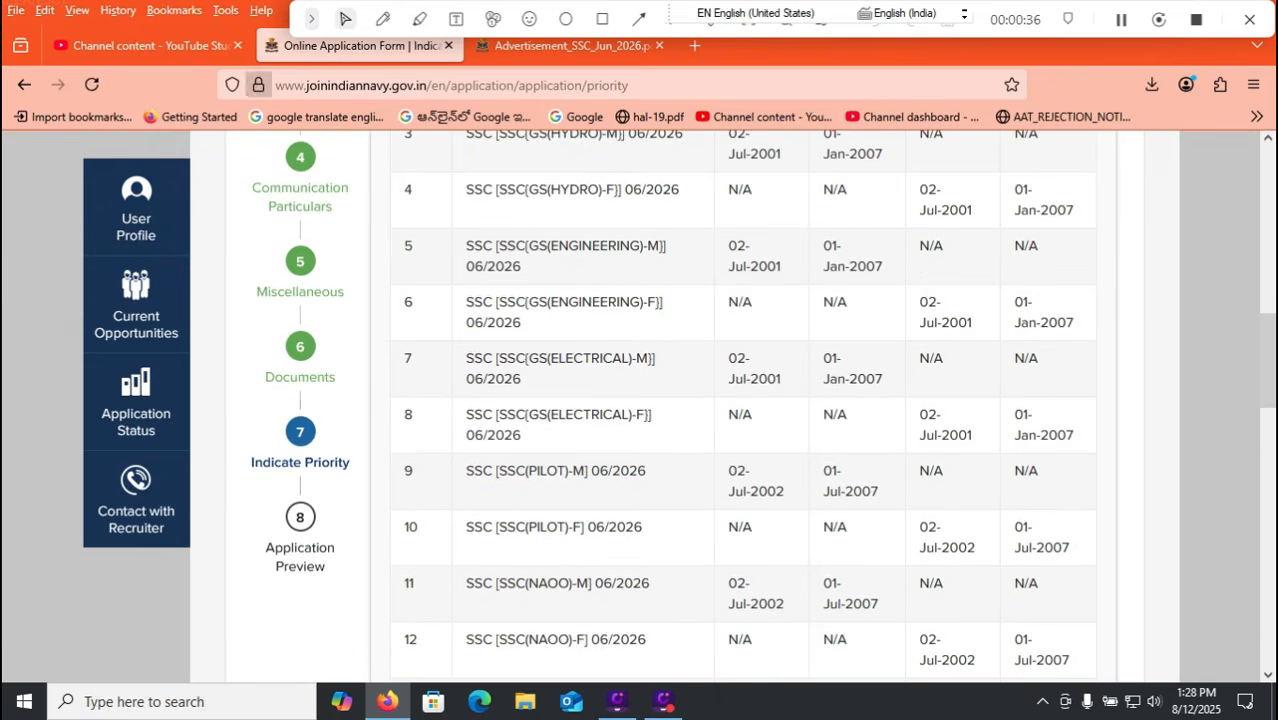
pyautogui.hotkey('ctrl', 'Tab')
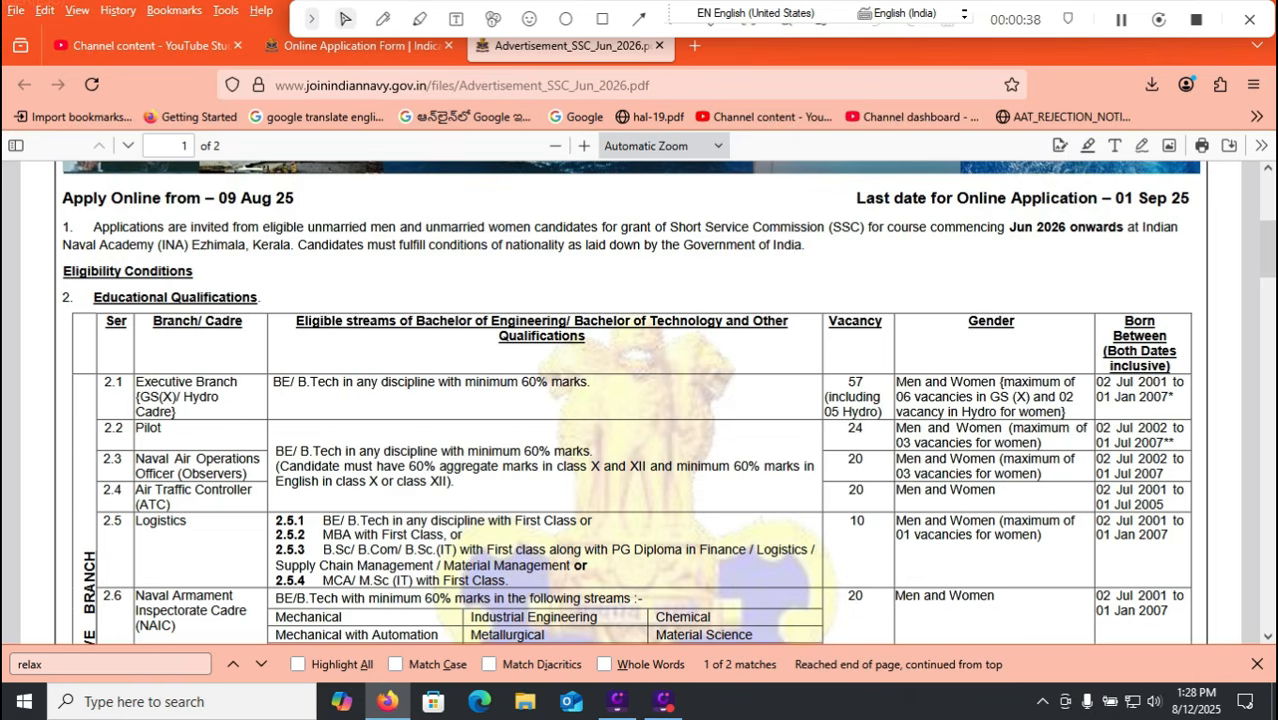
# Review the Educational Qualifications table in the PDF and return to the Online Application Form tab.
pyautogui.scroll(-1, 638, 400)
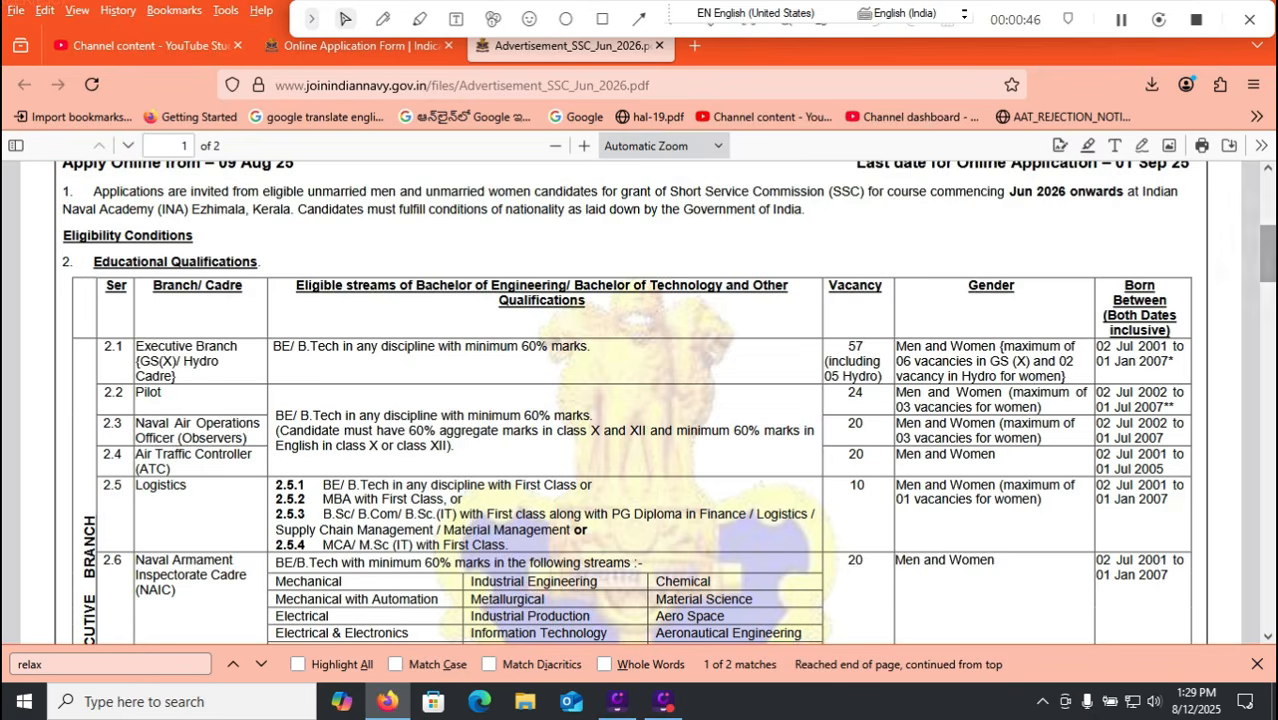
pyautogui.scroll(-2, 638, 400)
pyautogui.hotkey('ctrl', 'shift', 'Tab')
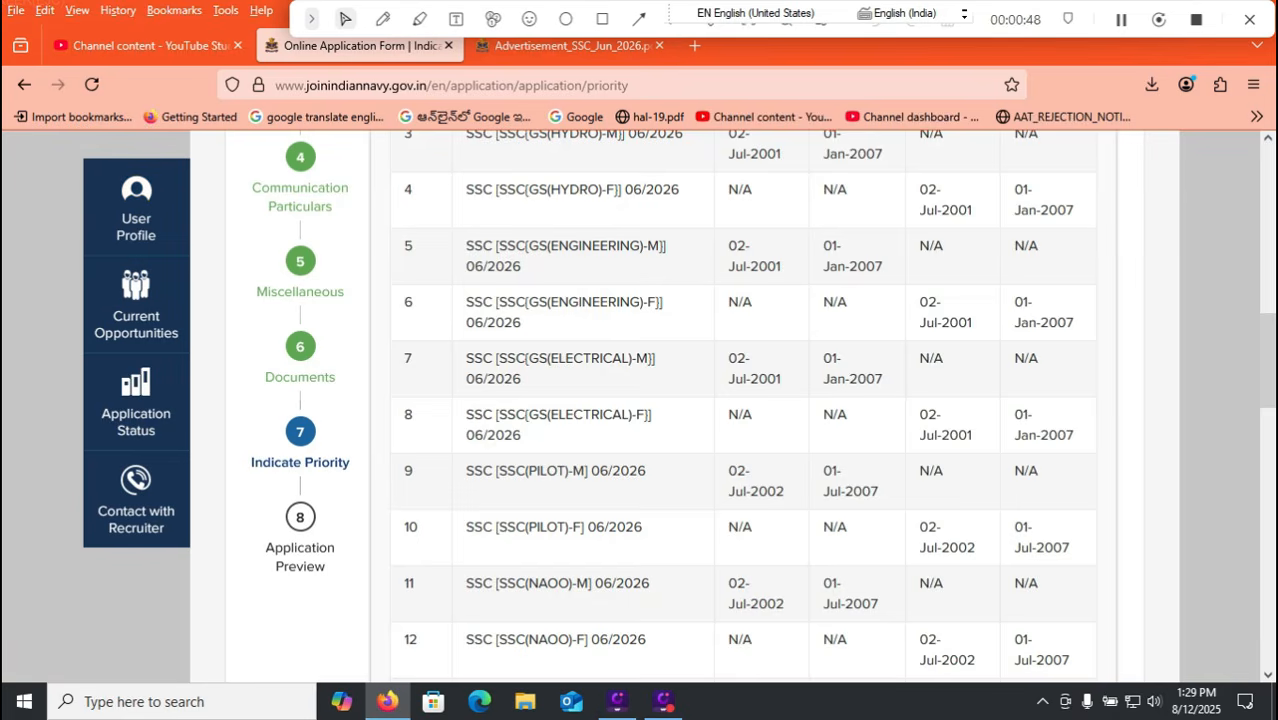
# Set Priority 1 to SSC(NAOO)-M and Priority 2 to SSC(GS(X)-M).
pyautogui.scroll(-1, 638, 400)
pyautogui.scroll(-5, 638, 400)
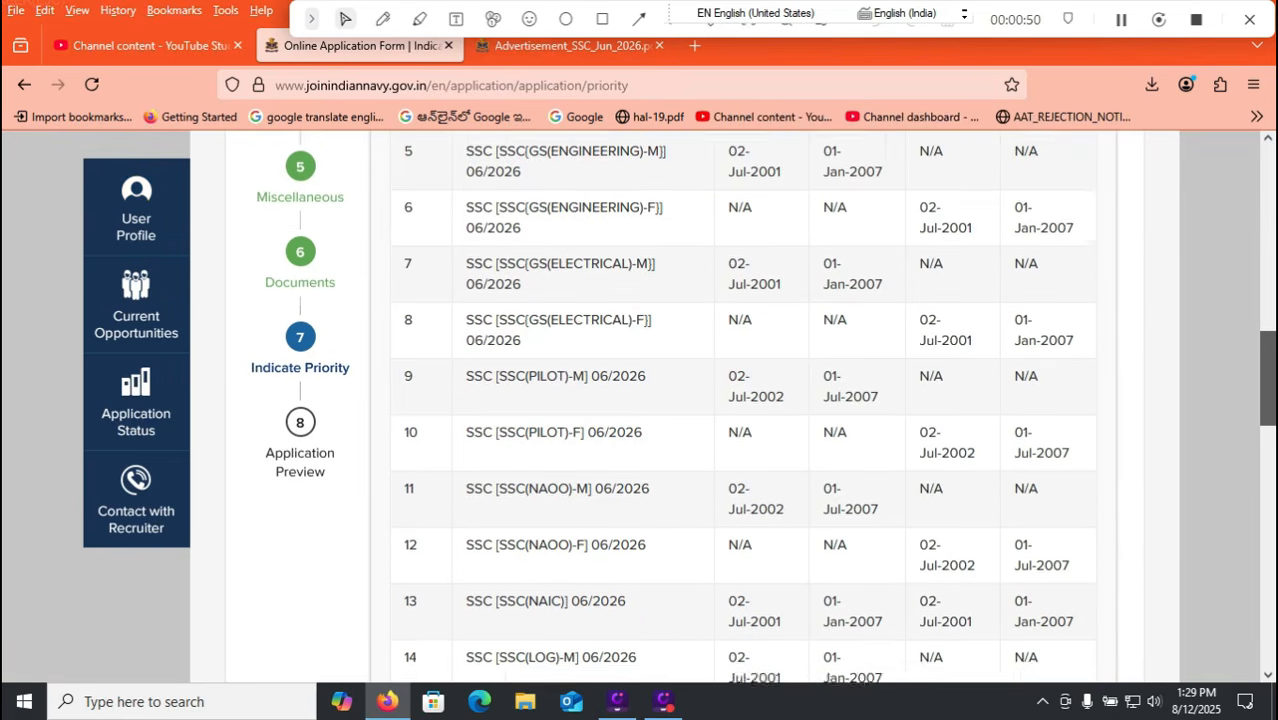
pyautogui.scroll(-9, 638, 400)
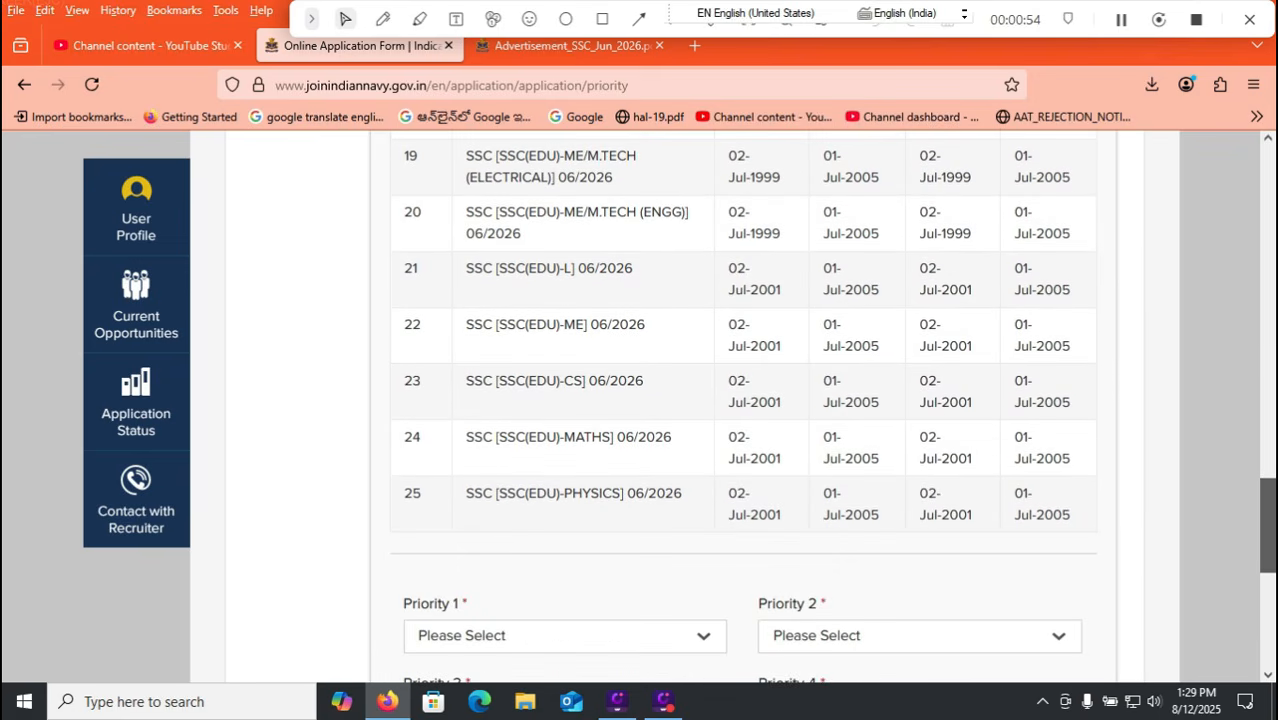
pyautogui.scroll(1, 638, 400)
pyautogui.scroll(19, 638, 400)
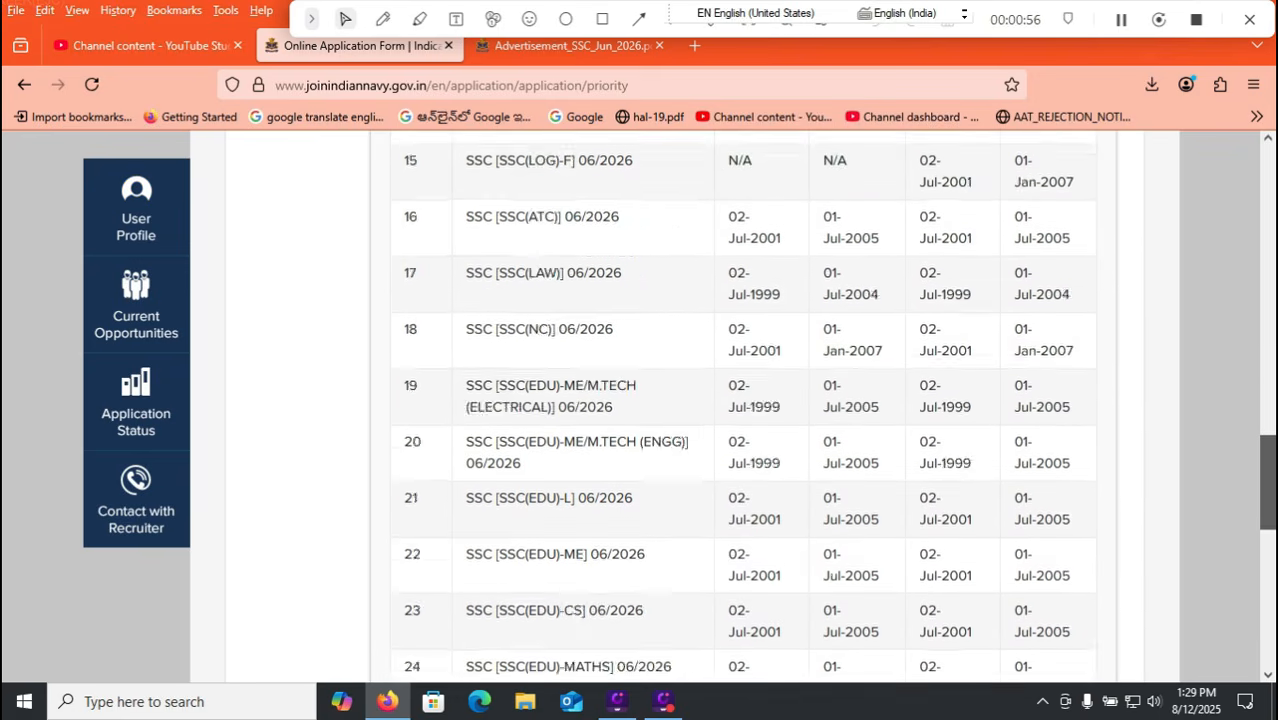
pyautogui.scroll(1, 638, 400)
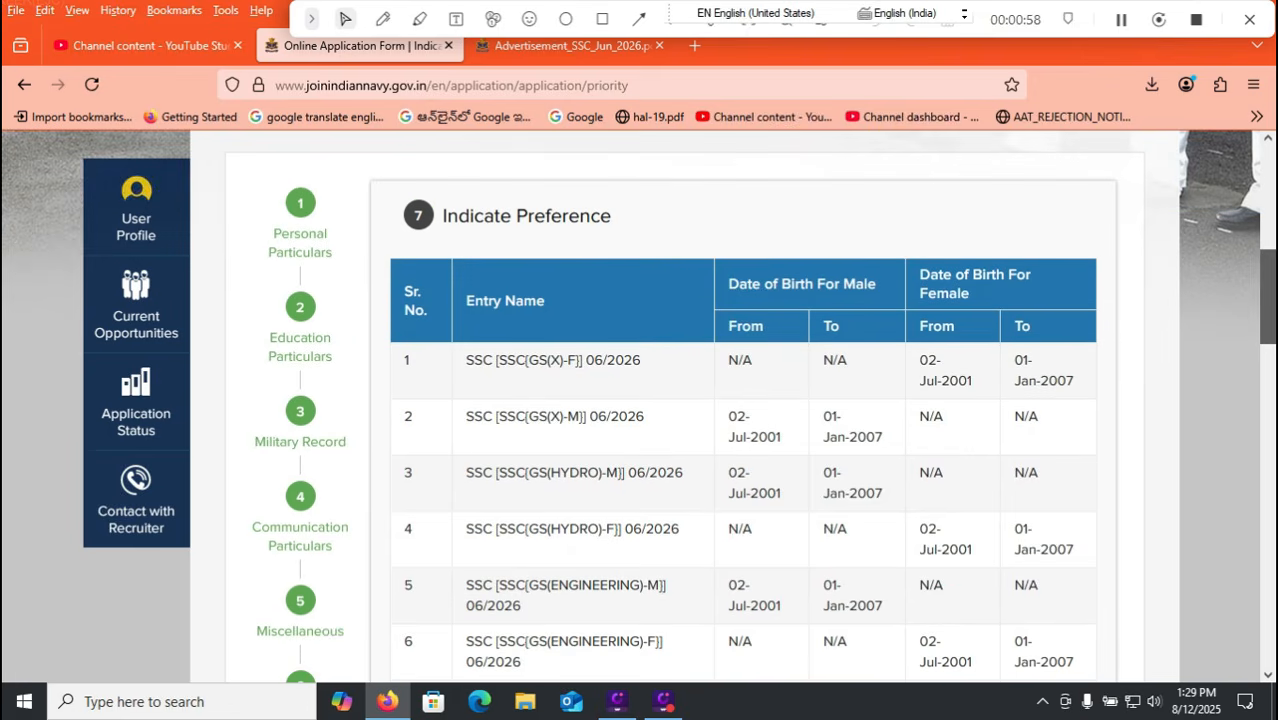
pyautogui.scroll(-15, 638, 400)
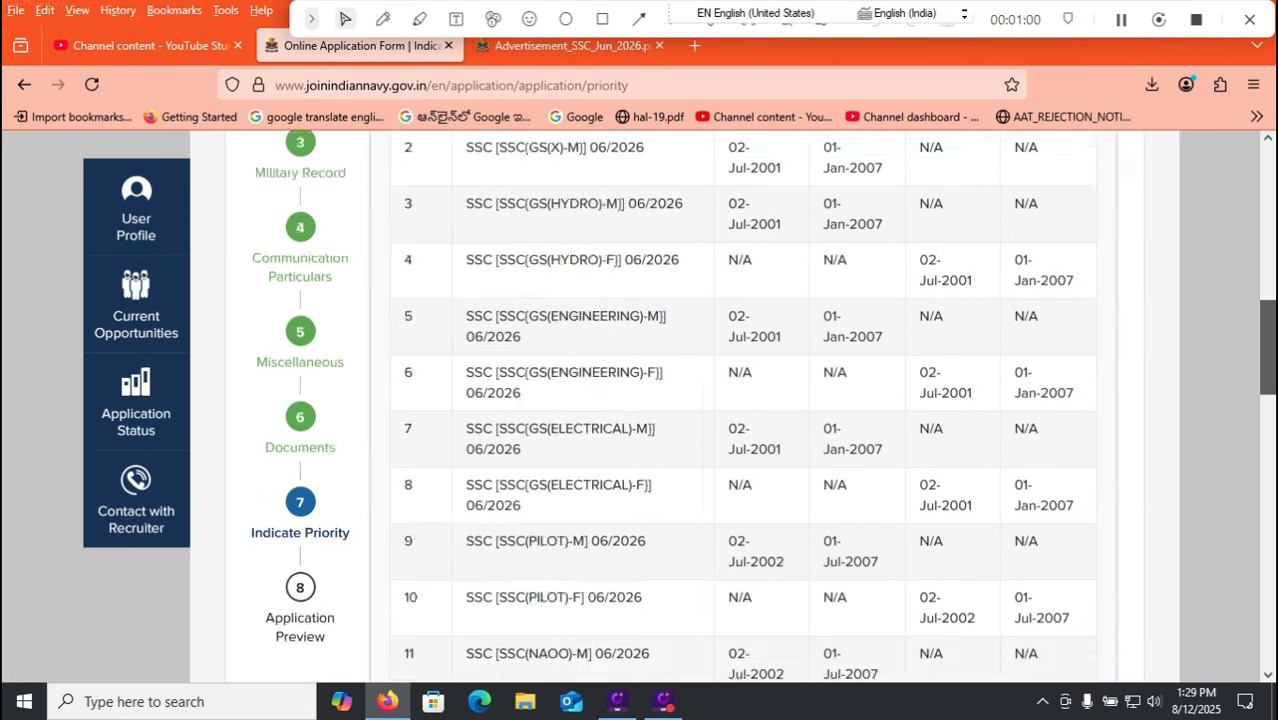
pyautogui.scroll(-1, 638, 400)
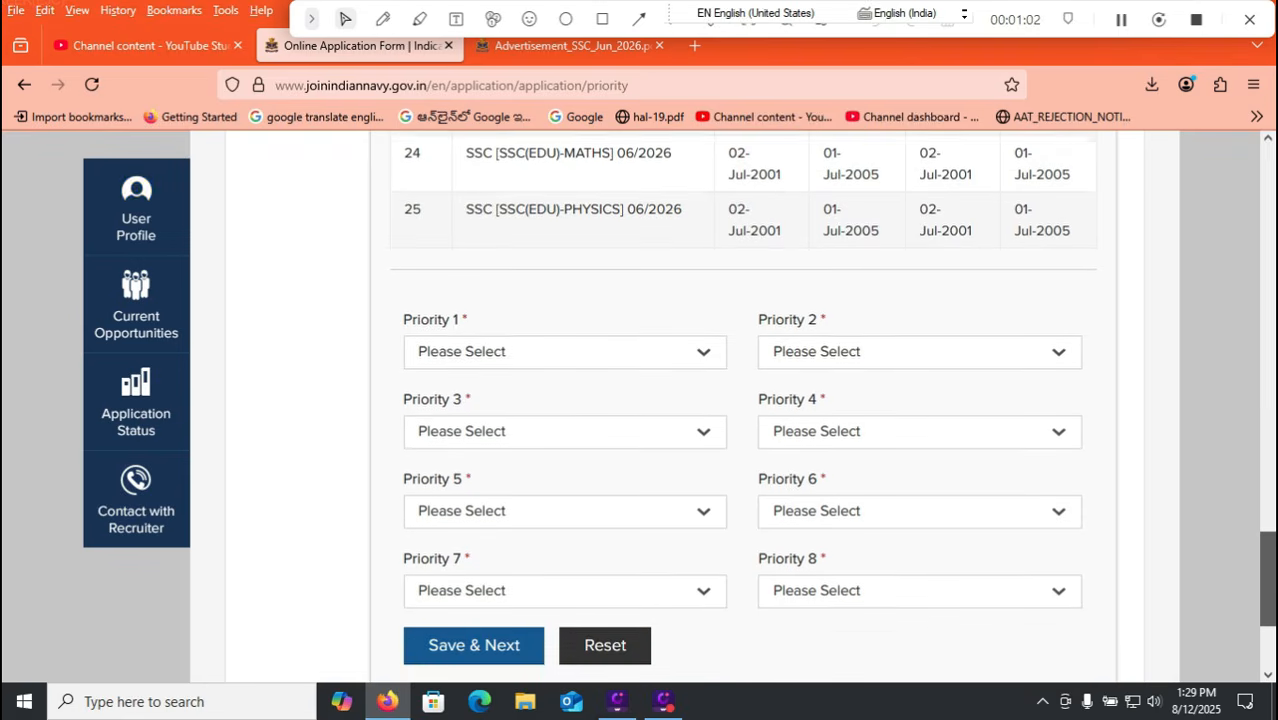
pyautogui.click(690, 357)
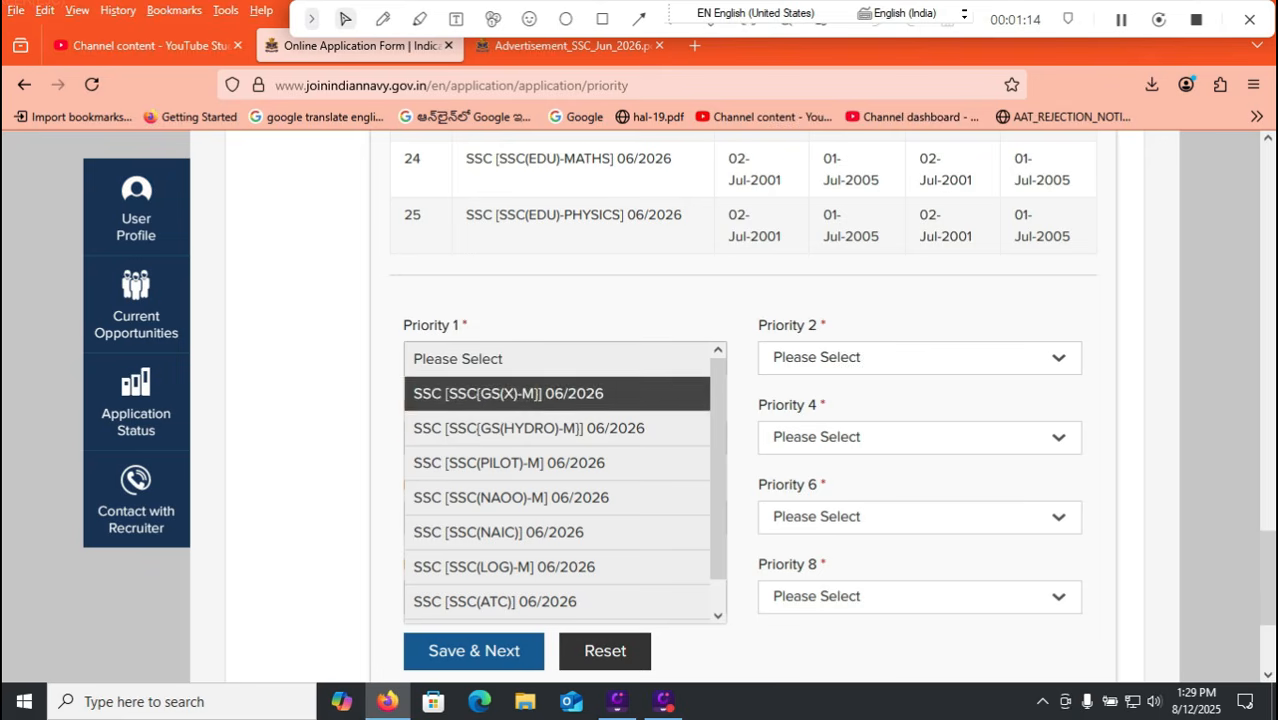
pyautogui.click(557, 498)
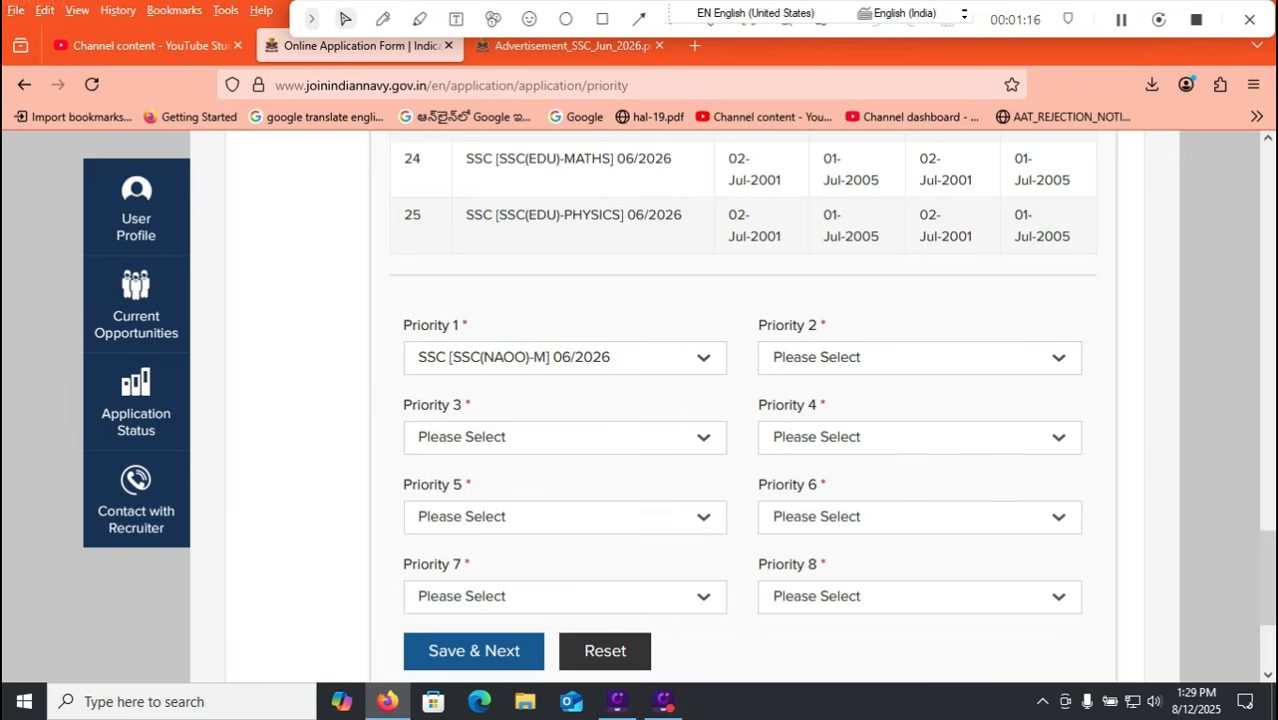
pyautogui.click(919, 357)
pyautogui.click(864, 426)
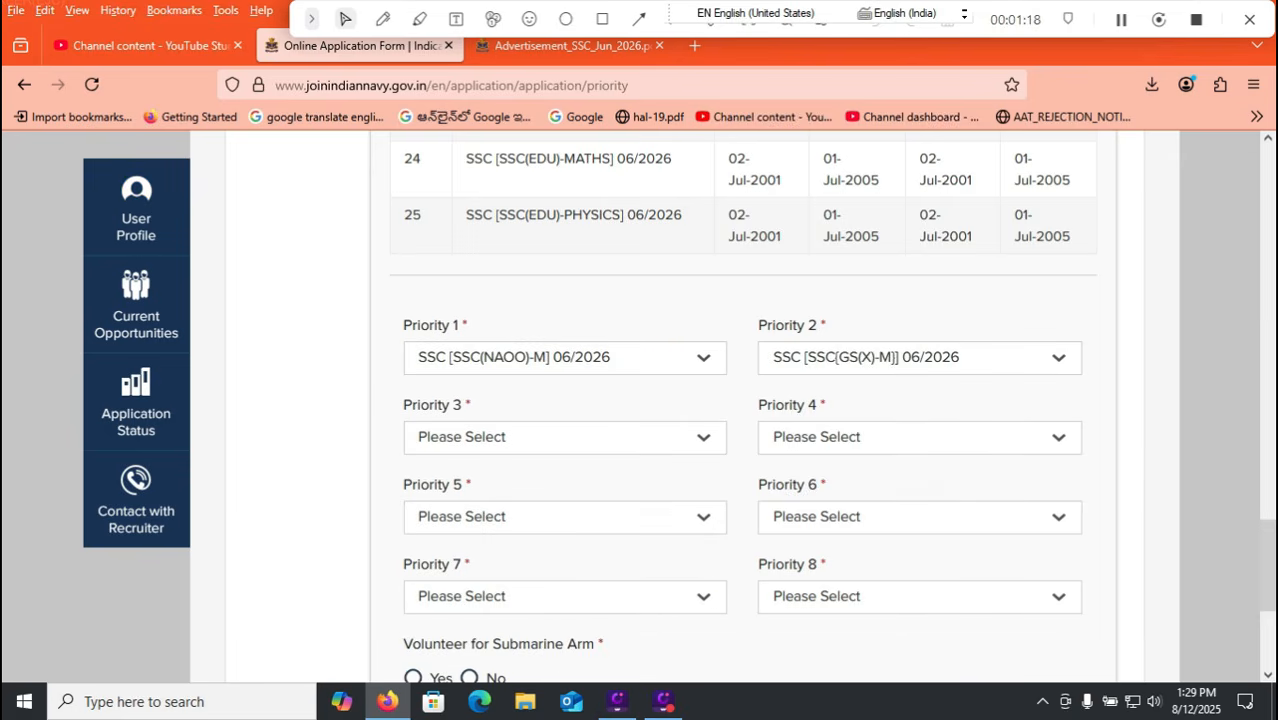
# Set Priorities 3–5 to SSC(GS(X)-M), SSC(PILOT)-M and SSC(GS(HYDRO)-M).
pyautogui.click(565, 437)
pyautogui.click(508, 507)
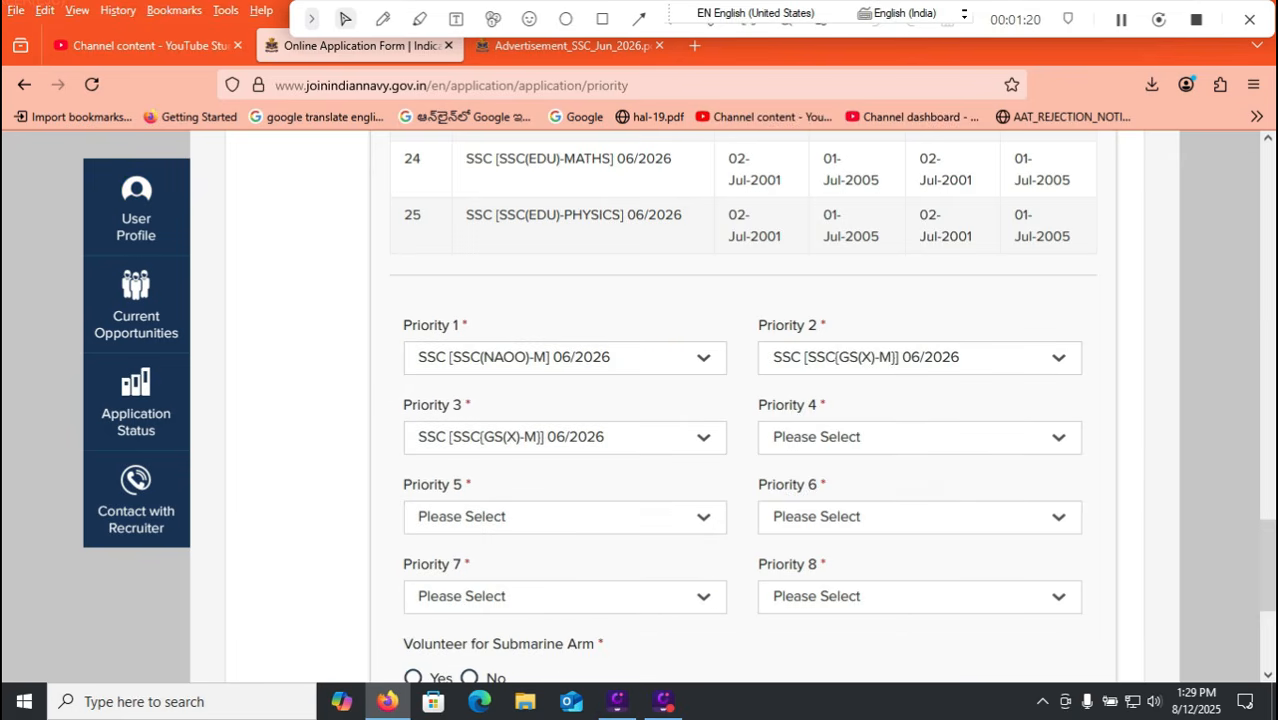
pyautogui.click(919, 437)
pyautogui.click(864, 577)
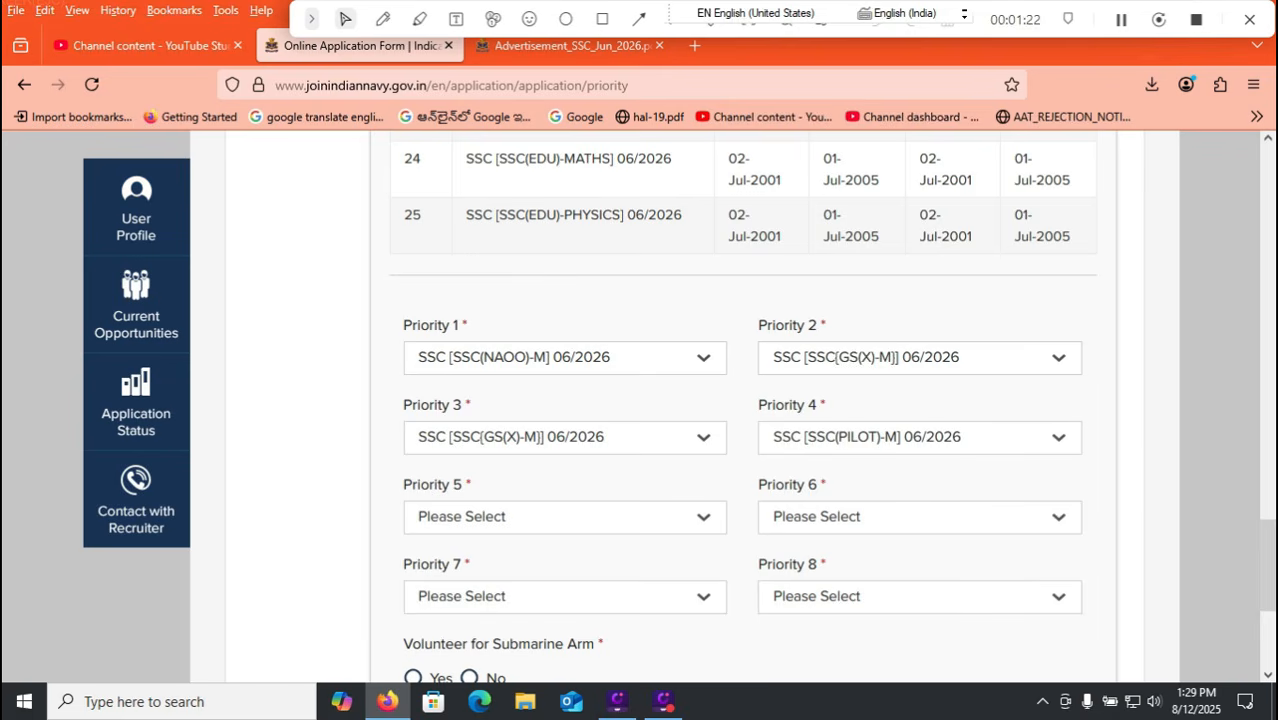
pyautogui.click(565, 516)
pyautogui.click(528, 622)
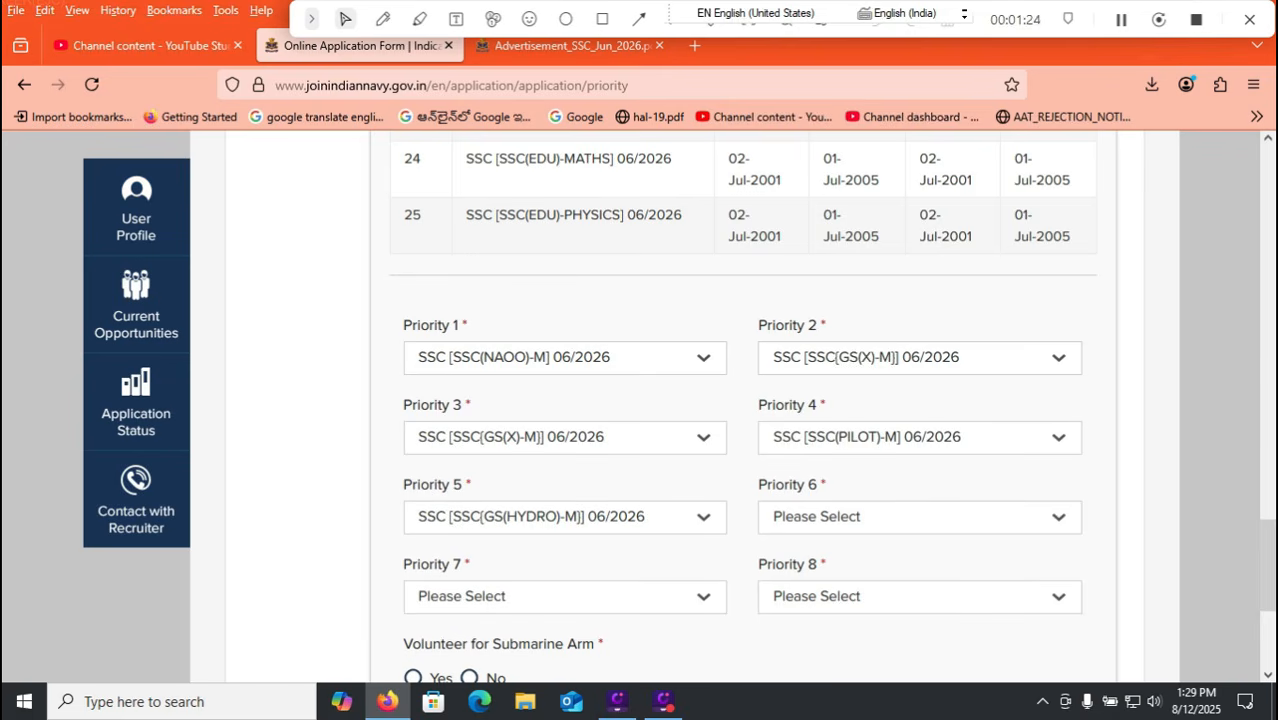
pyautogui.scroll(-2, 740, 420)
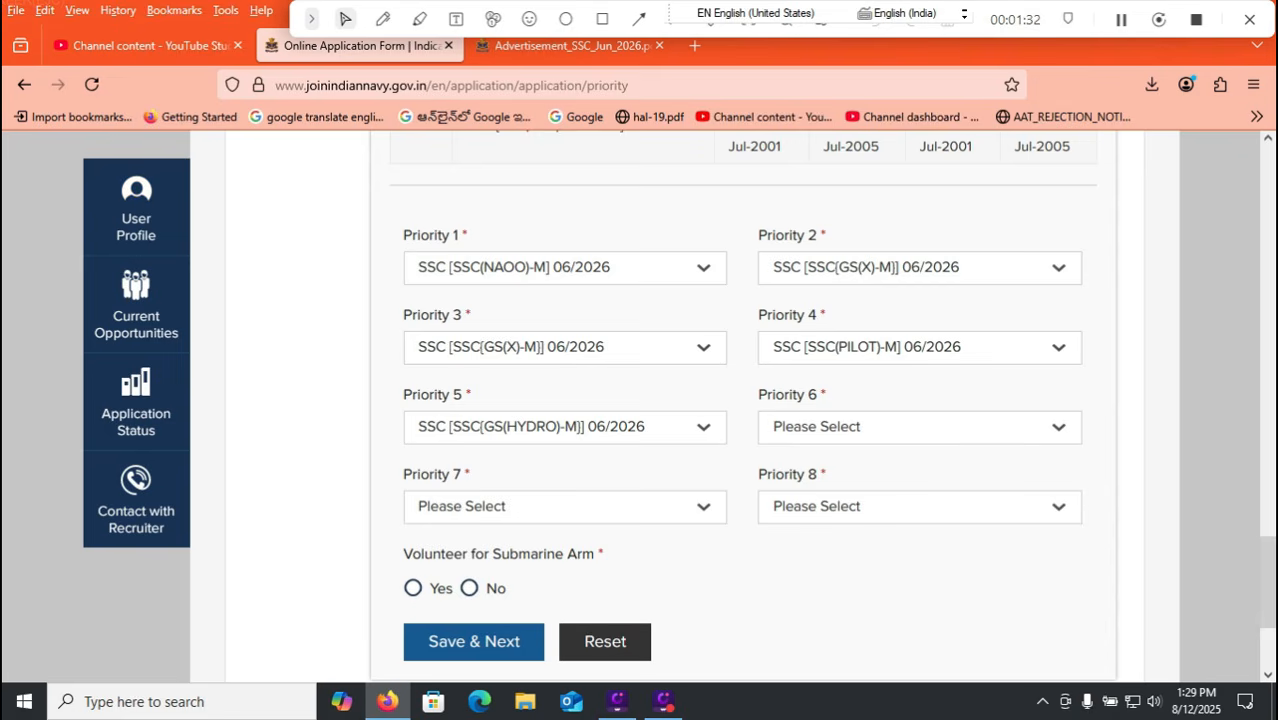
# Answer No to volunteering for the Submarine Arm.
pyautogui.click(413, 588)
pyautogui.click(469, 588)
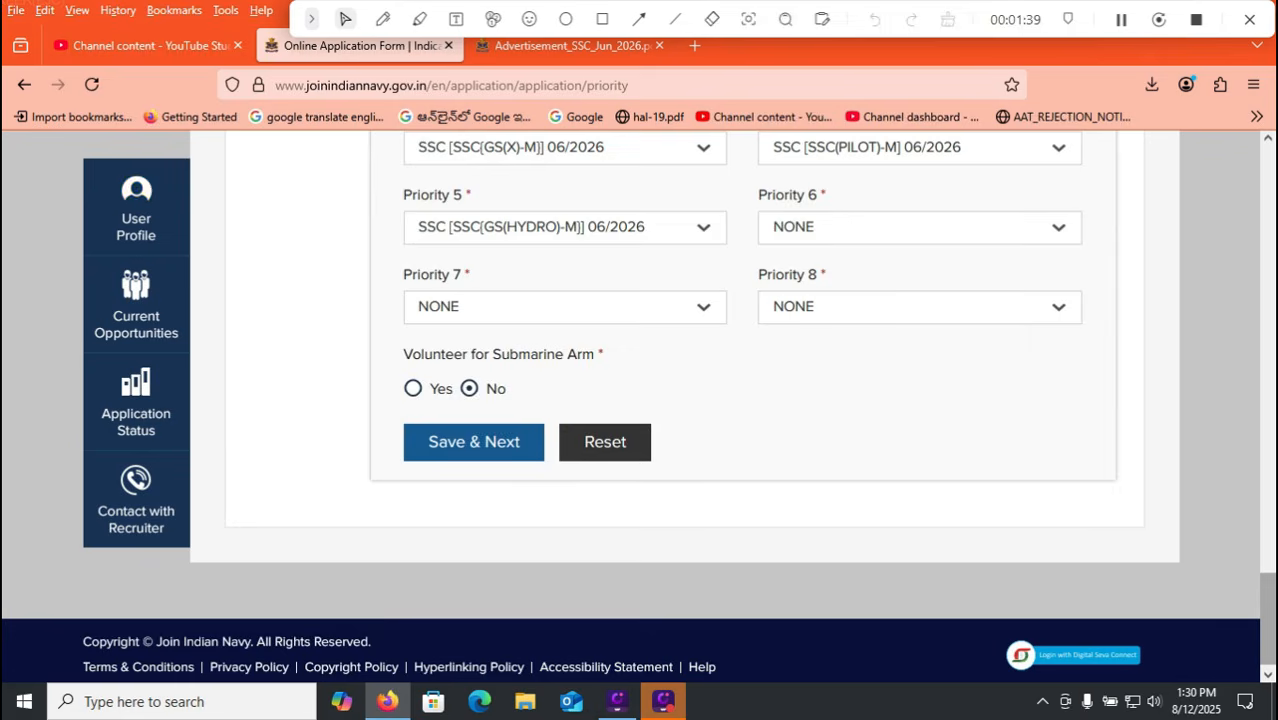
pyautogui.moveTo(1268, 618); pyautogui.dragTo(1268, 567)
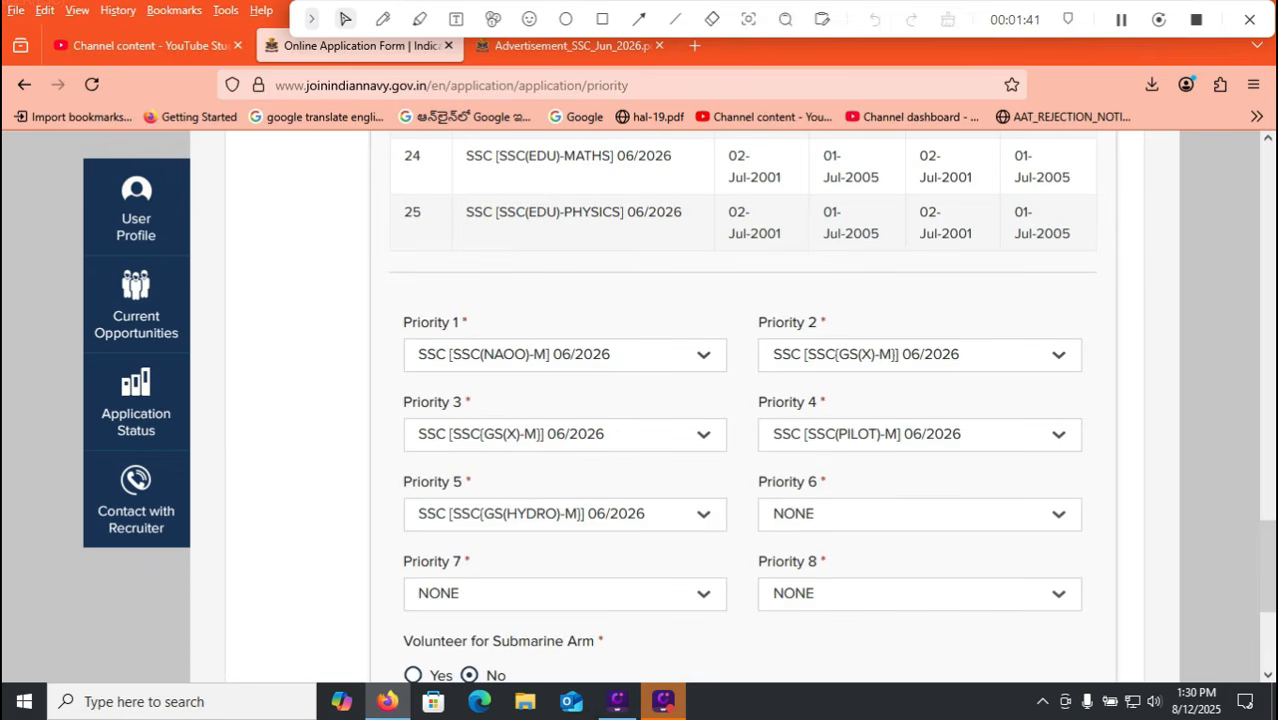
# Set Priorities 3, 4 and 5 to NONE.
pyautogui.click(700, 435)
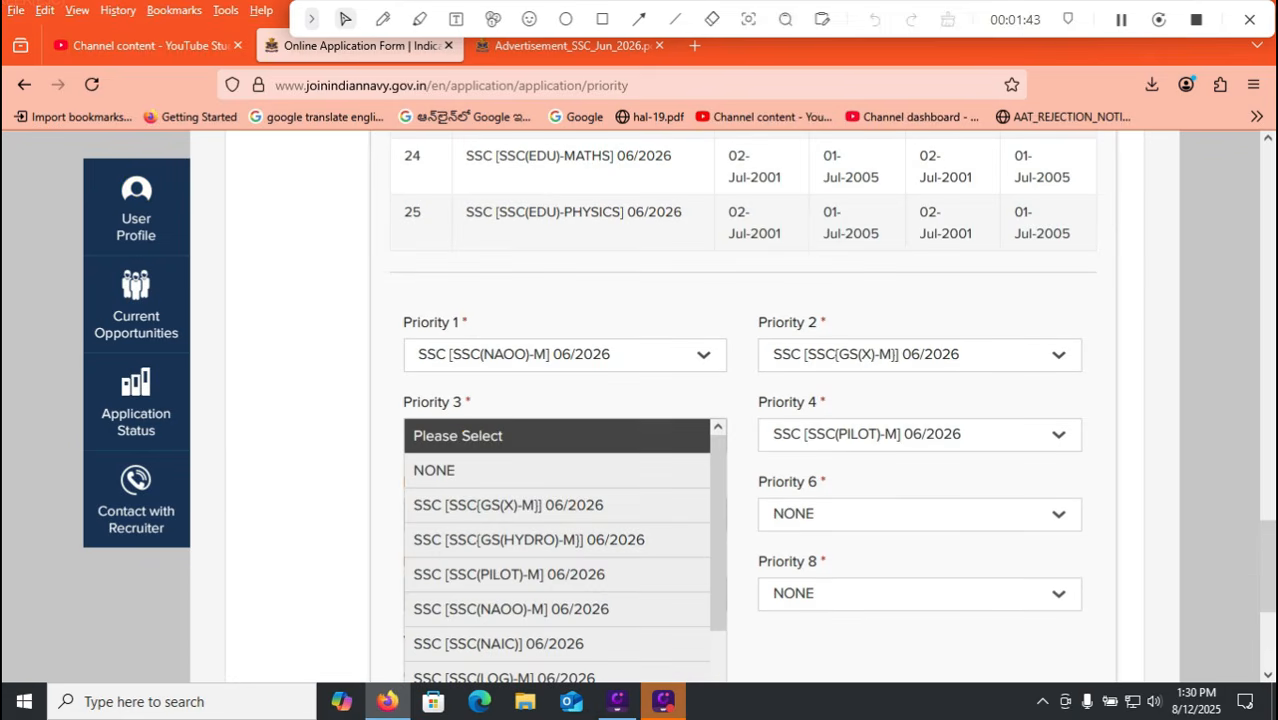
pyautogui.click(520, 470)
pyautogui.click(565, 514)
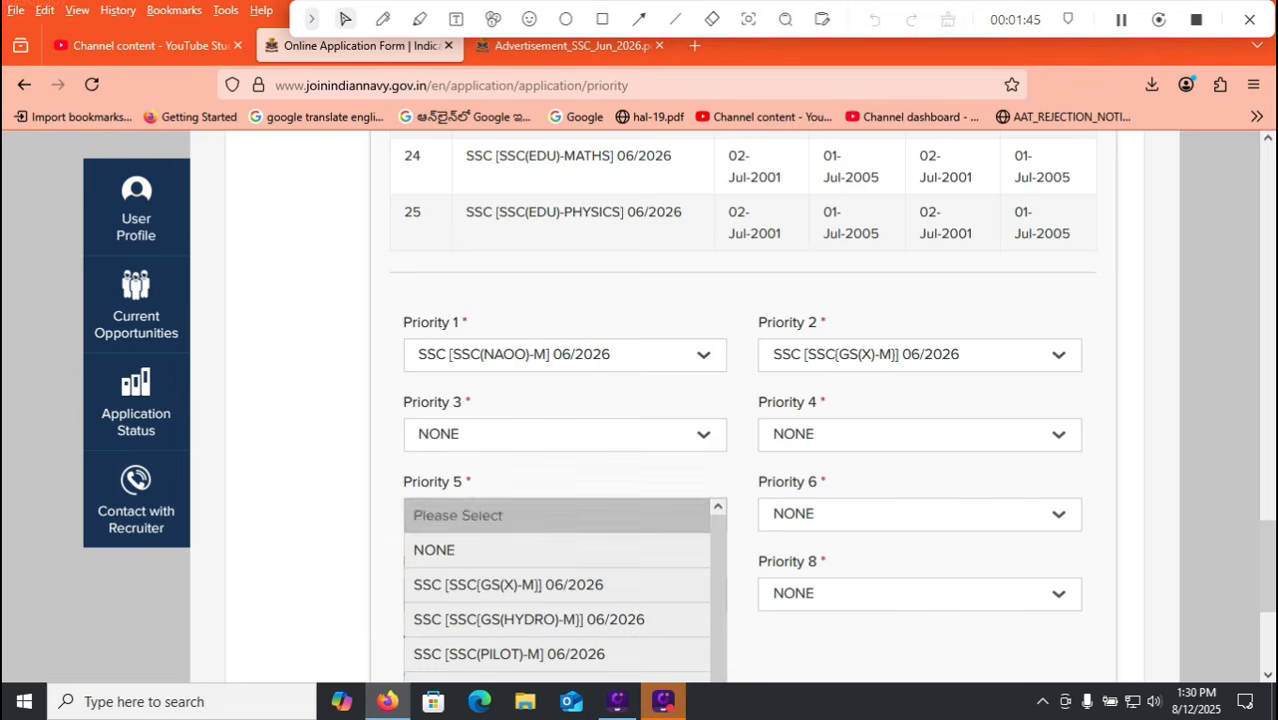
pyautogui.click(520, 550)
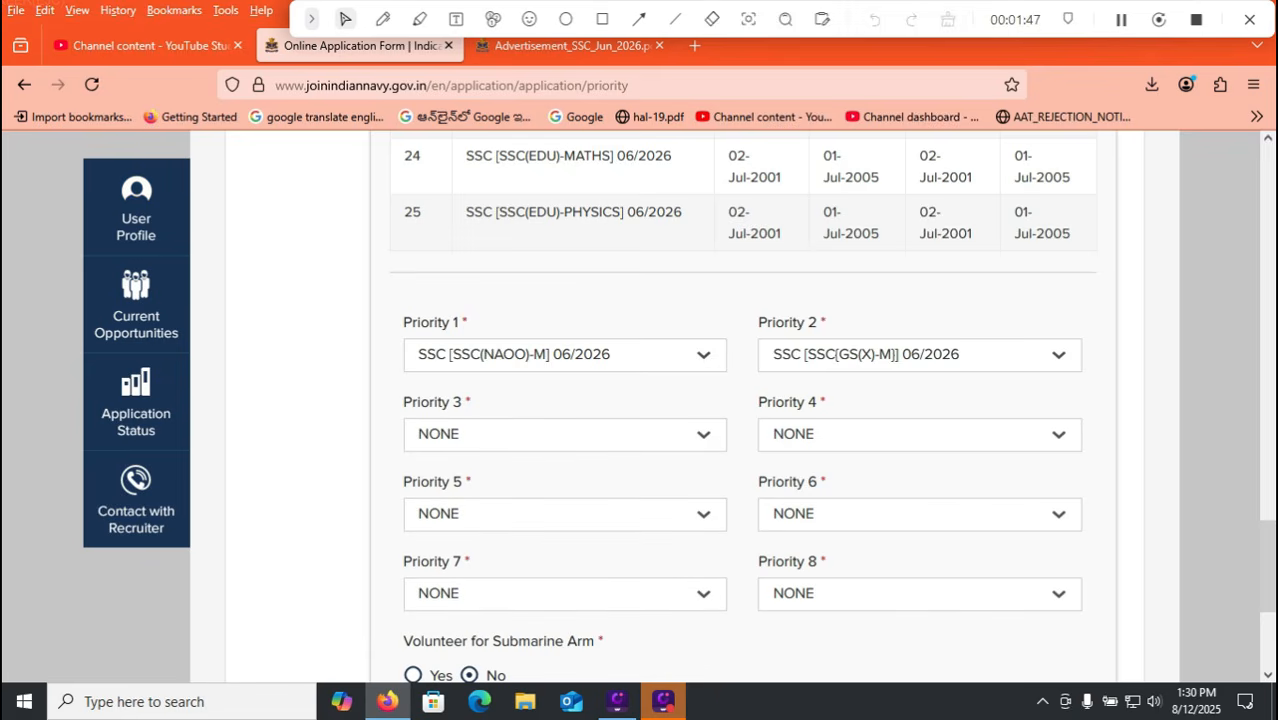
pyautogui.click(565, 435)
pyautogui.click(520, 470)
pyautogui.click(919, 435)
pyautogui.click(911, 470)
pyautogui.scroll(-2, 740, 400)
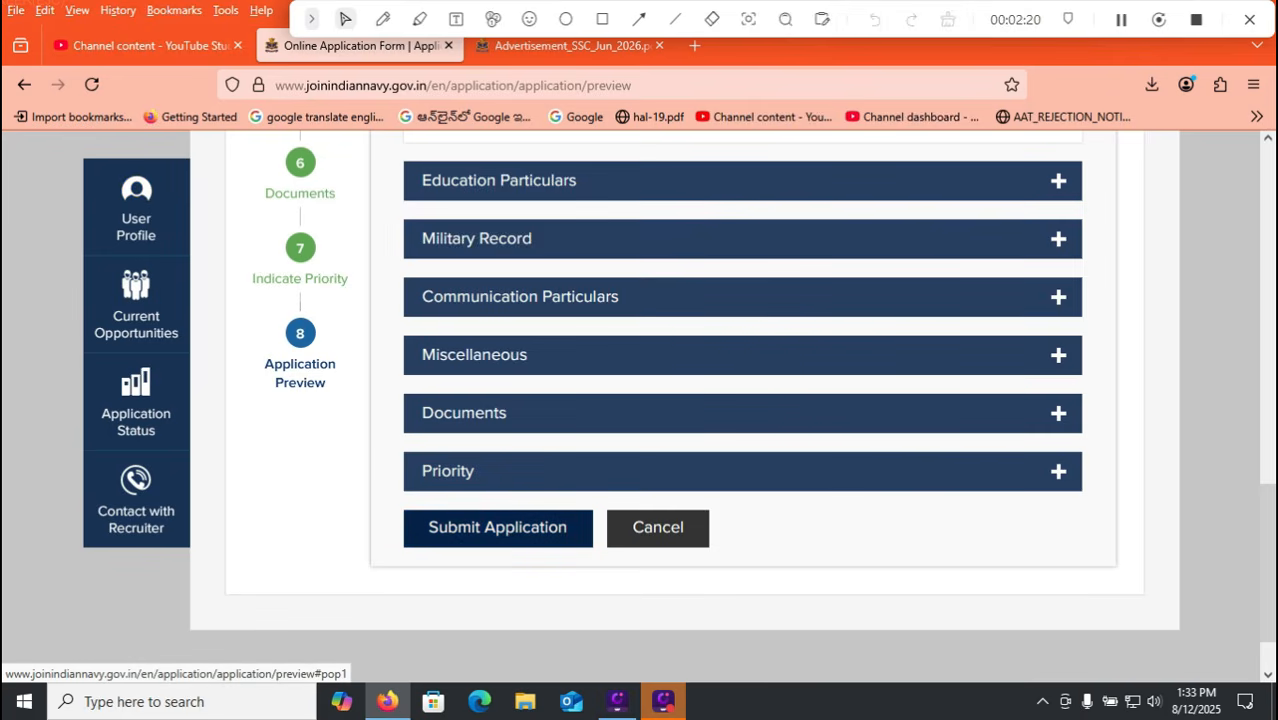
# Submit the SSC 06/2026 application and view its status under View all Applications.
pyautogui.click(497, 527)
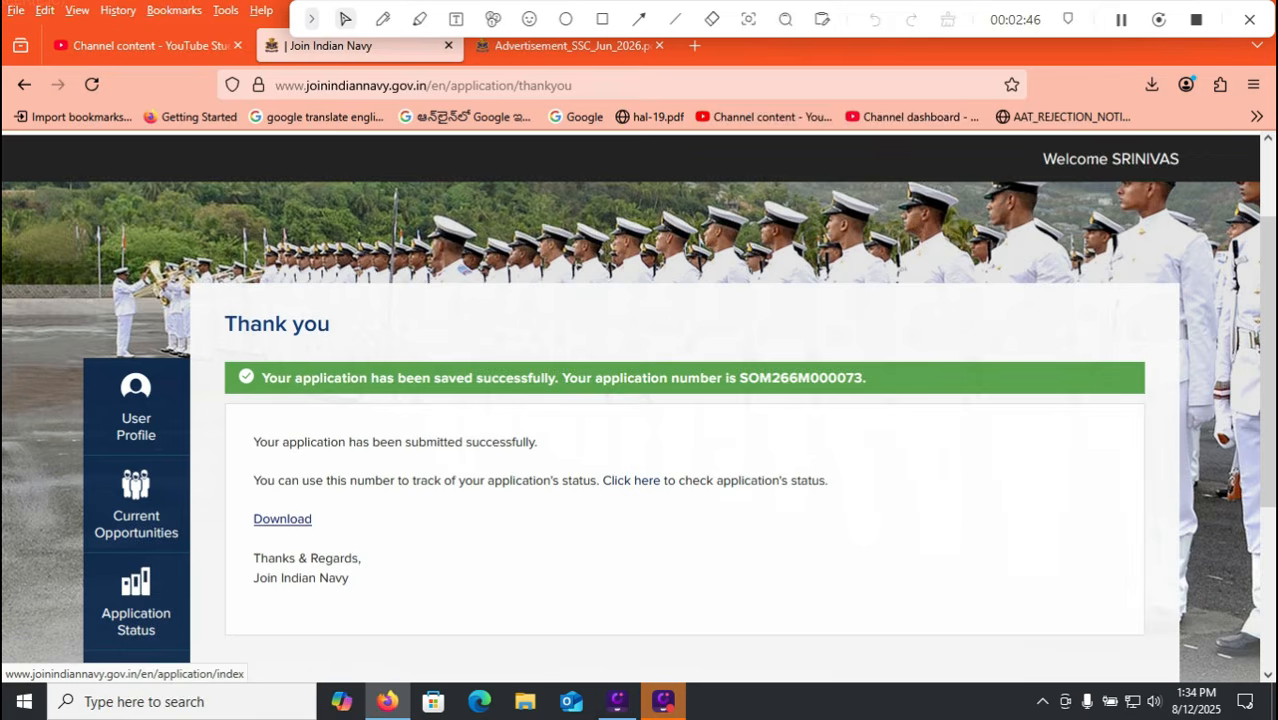
pyautogui.click(632, 480)
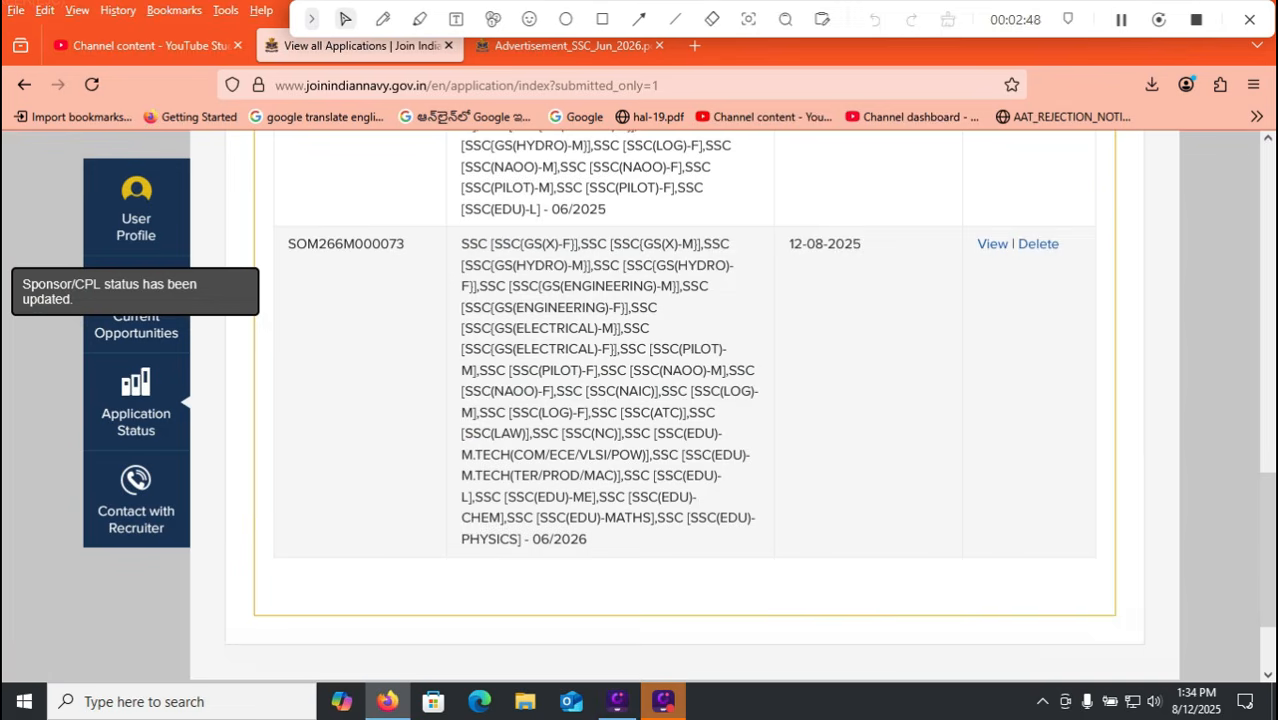